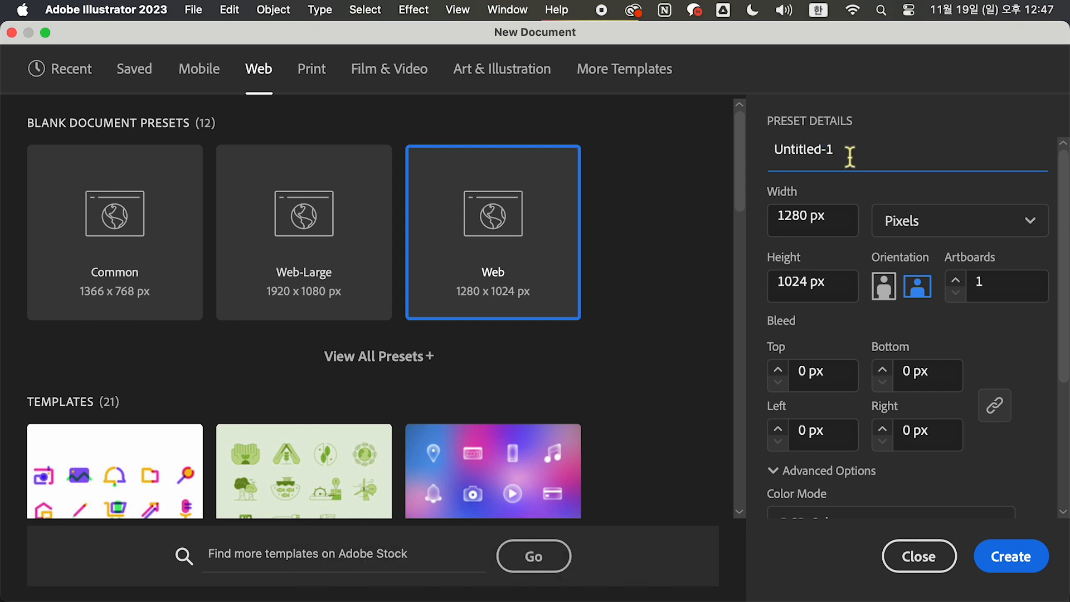
Create a 1280 x 1024 px Web document named 단어를 이용한 타이포그래피
{"action": "type", "text": "단어를 이"}
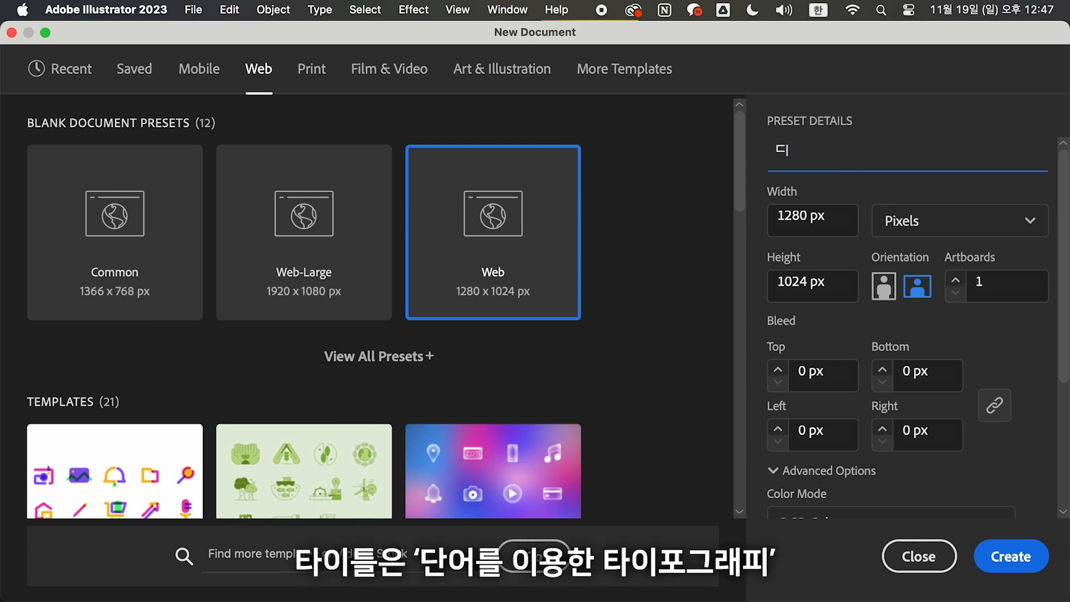
{"action": "type", "text": "용"}
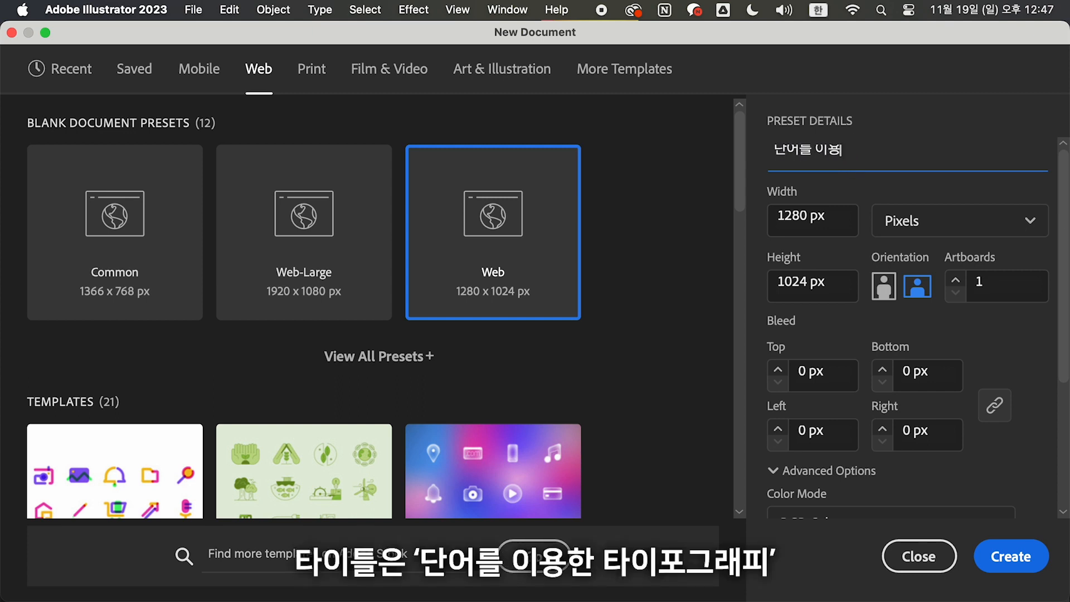
{"action": "type", "text": "한 타이포그래피"}
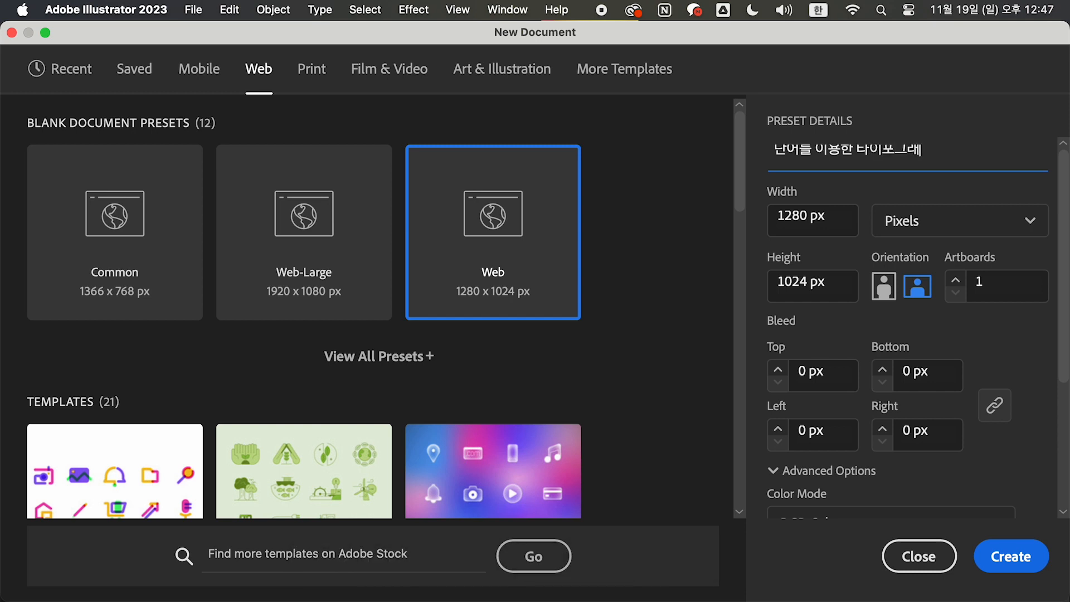
{"action": "scroll", "coordinate": [1031, 414], "scroll_direction": "down", "scroll_amount": 4}
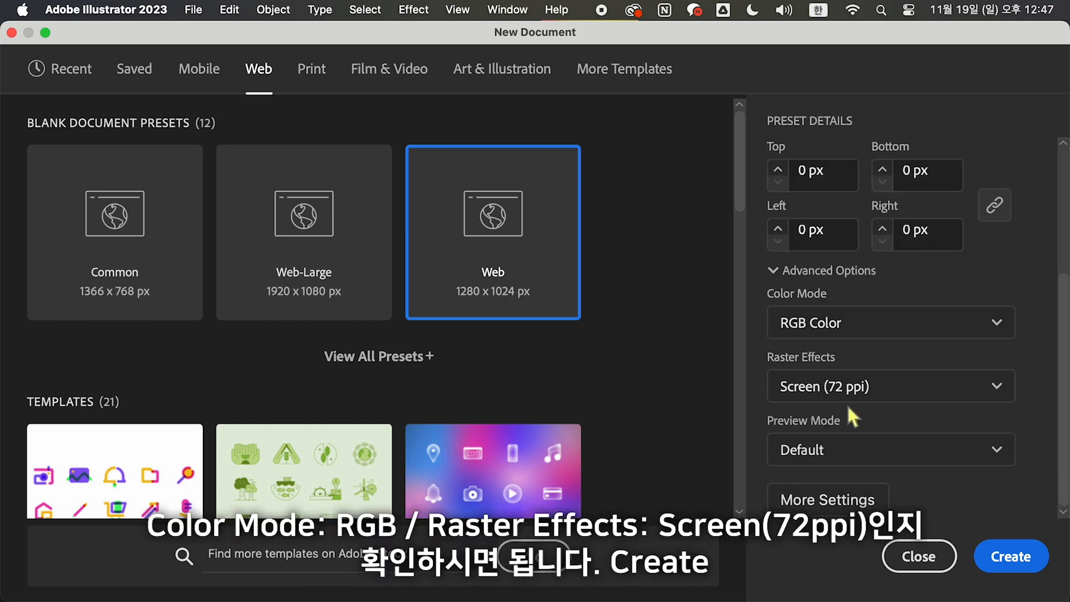
{"action": "left_click", "coordinate": [1008, 552]}
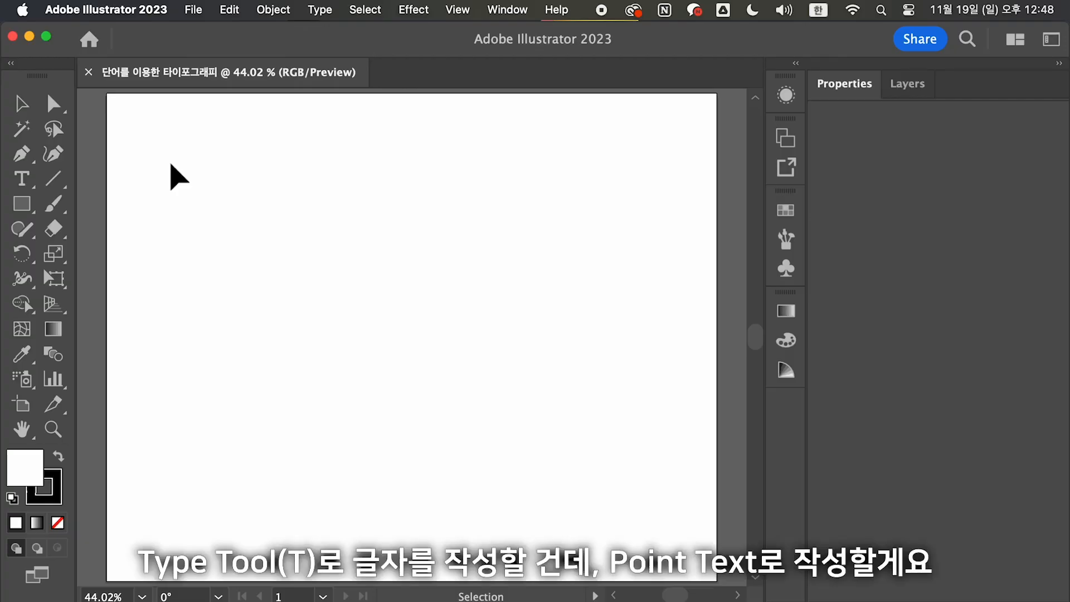
Add a point text reading TITLE near the artboard's upper-left corner with the Type tool
{"action": "key", "text": "t"}
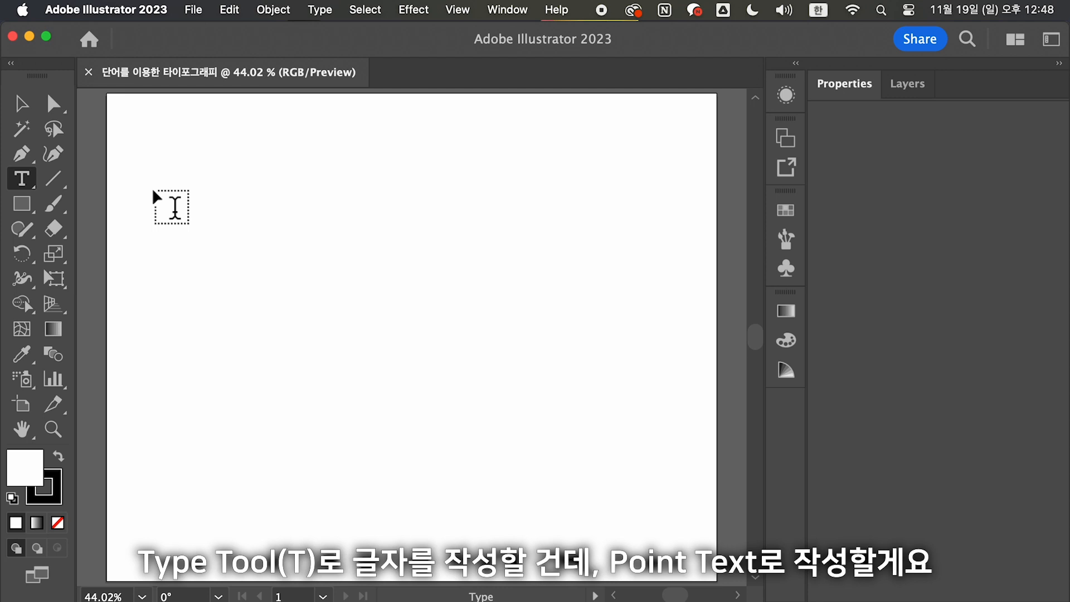
{"action": "left_click", "coordinate": [152, 185]}
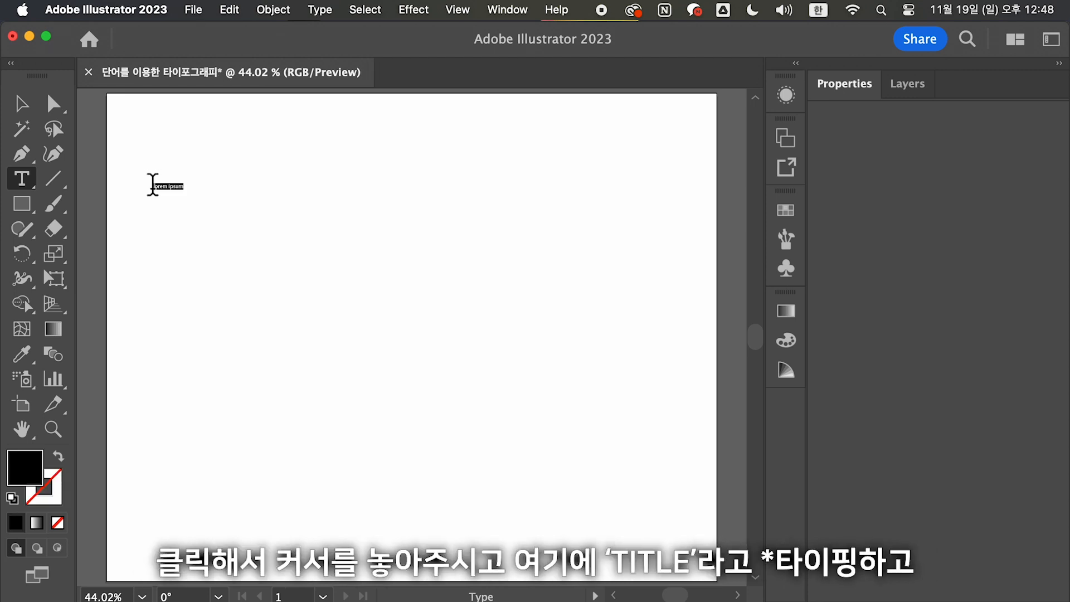
{"action": "type", "text": "샤"}
{"action": "key", "text": "ctrl+space"}
{"action": "key", "text": "BackSpace"}
{"action": "type", "text": "TITLE"}
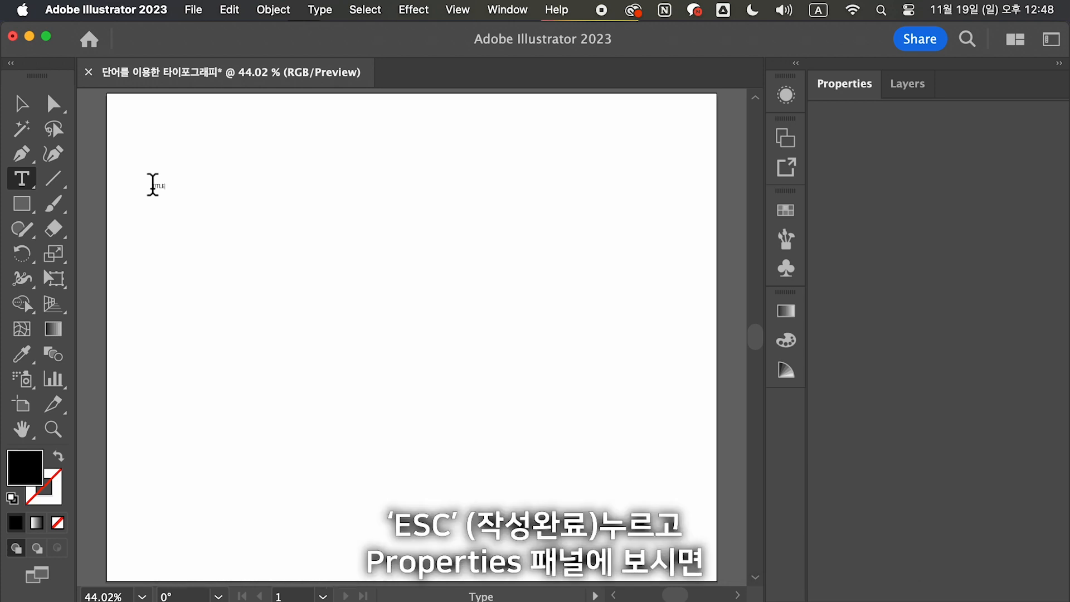
{"action": "key", "text": "Escape"}
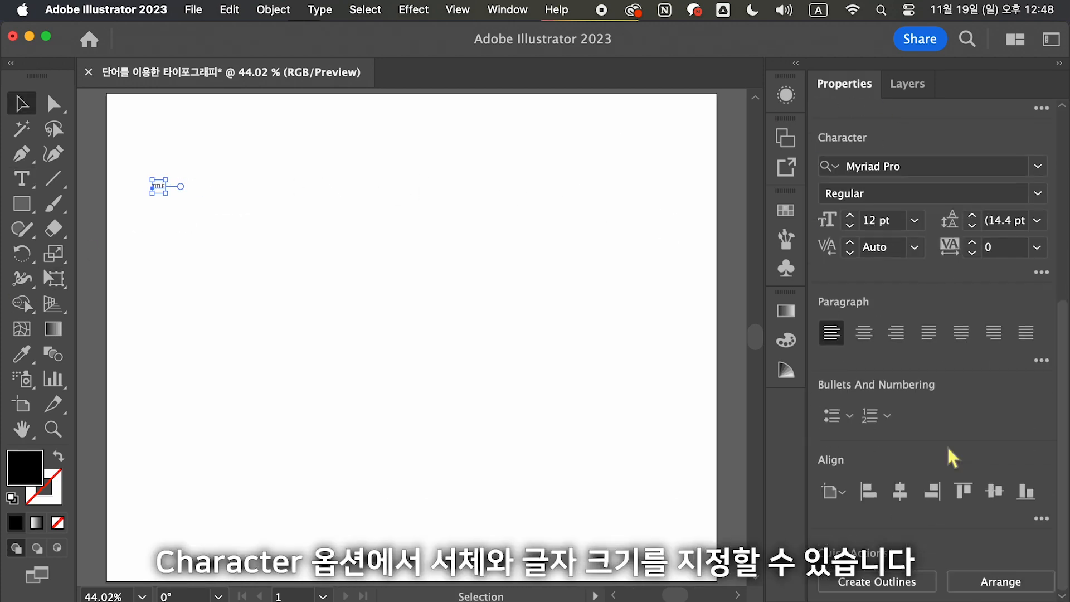
Search the font list for 주아 and apply the font 배달의민족 주아 to the TITLE text
{"action": "left_click", "coordinate": [953, 166]}
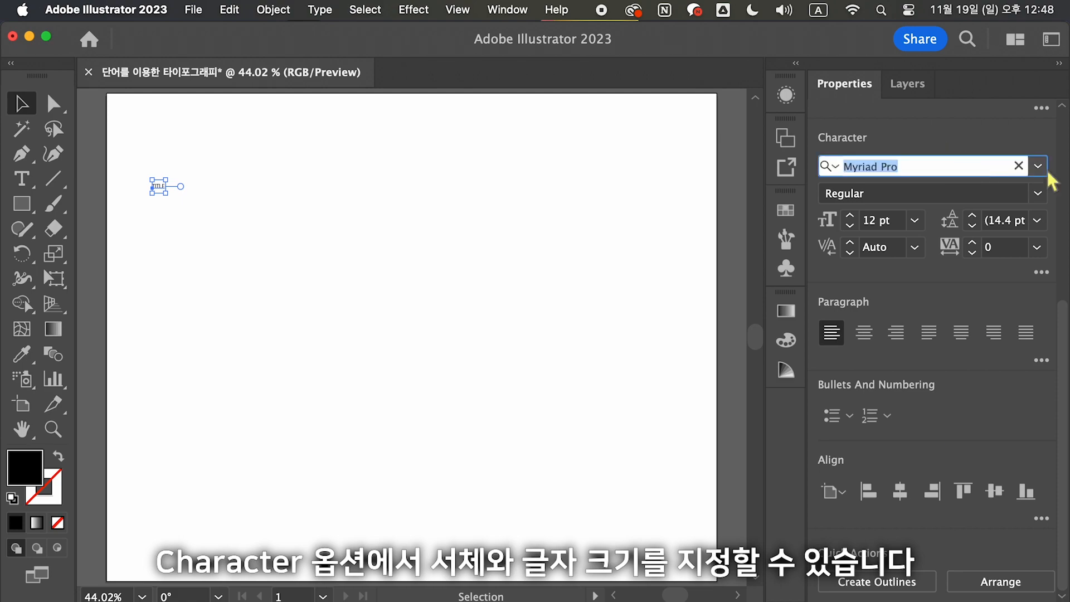
{"action": "scroll", "coordinate": [903, 281], "scroll_direction": "down", "scroll_amount": 5}
{"action": "scroll", "coordinate": [841, 391], "scroll_direction": "down", "scroll_amount": 20}
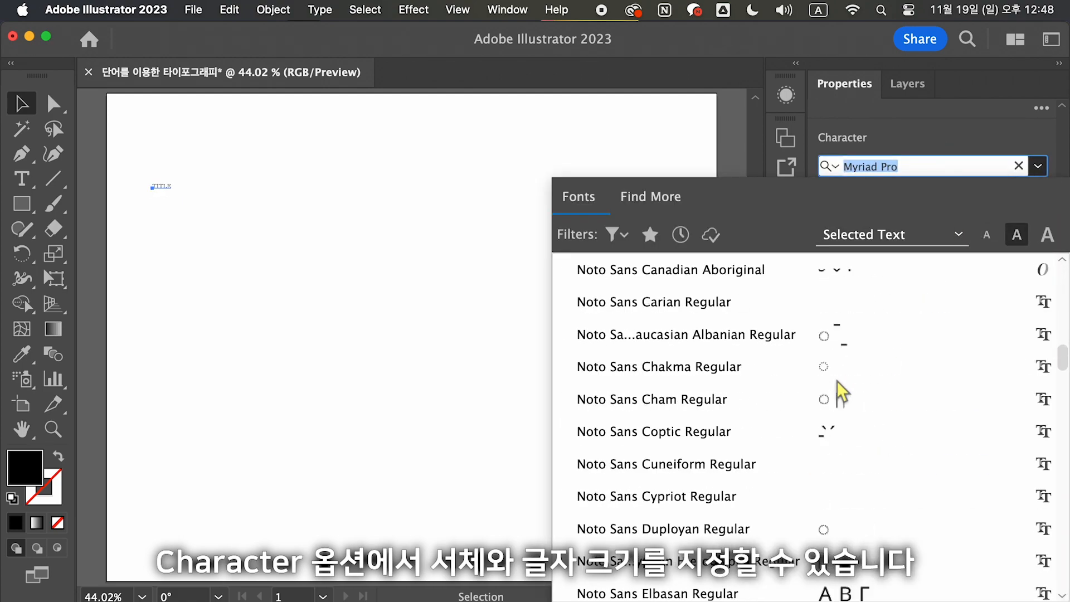
{"action": "scroll", "coordinate": [842, 385], "scroll_direction": "up", "scroll_amount": 20}
{"action": "scroll", "coordinate": [841, 384], "scroll_direction": "down", "scroll_amount": 8}
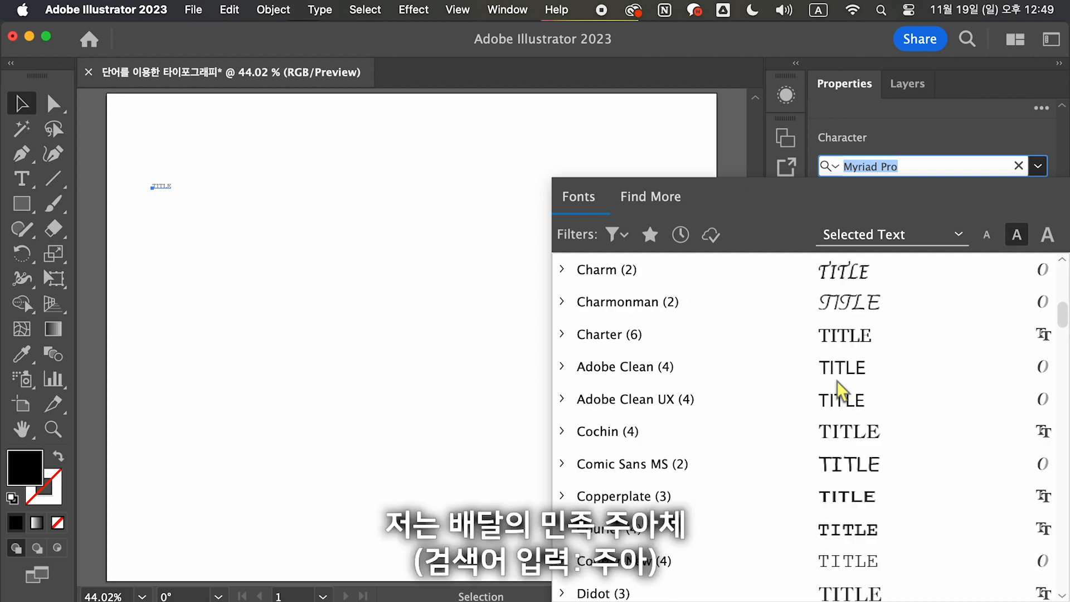
{"action": "key", "text": "ctrl+space"}
{"action": "type", "text": "ㅂ"}
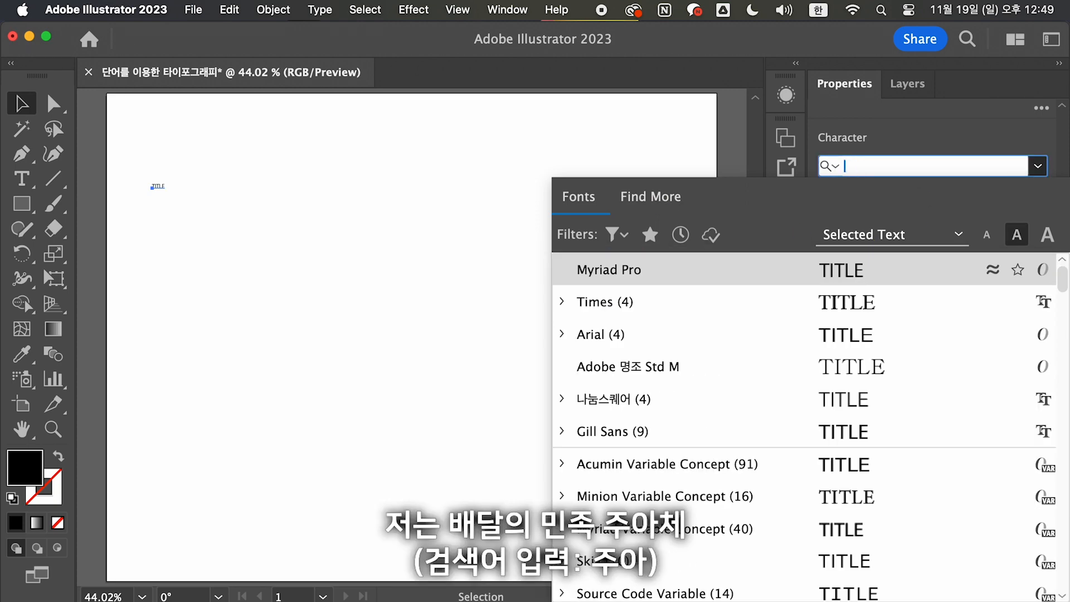
{"action": "type", "text": "주아"}
{"action": "left_click", "coordinate": [833, 363]}
Set the TITLE text's font size to 100 pt, keeping automatic leading
{"action": "left_click", "coordinate": [875, 220]}
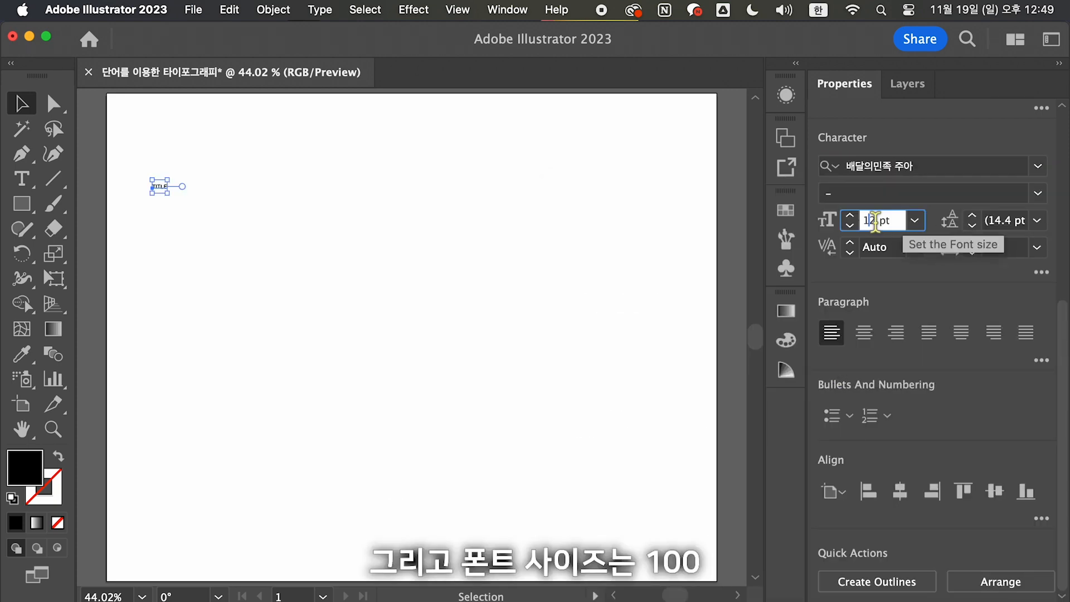
{"action": "left_click_drag", "start_coordinate": [901, 227], "coordinate": [840, 226]}
{"action": "type", "text": "1"}
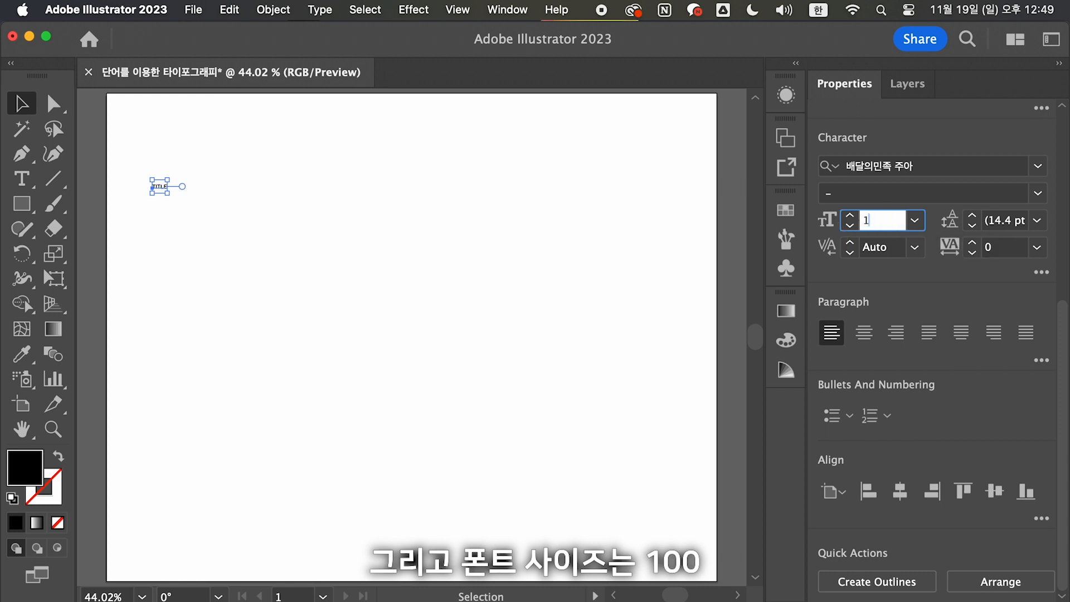
{"action": "type", "text": "00"}
{"action": "left_click", "coordinate": [1002, 220]}
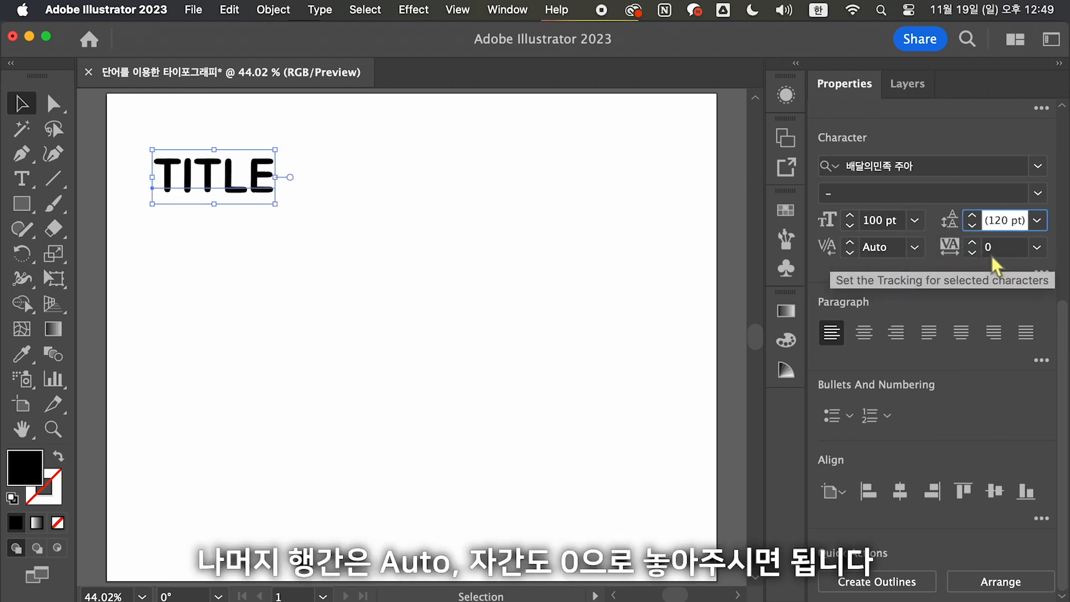
Move the TITLE text slightly down and right, to about X 260 px, Y 232 px
{"action": "left_click", "coordinate": [279, 235]}
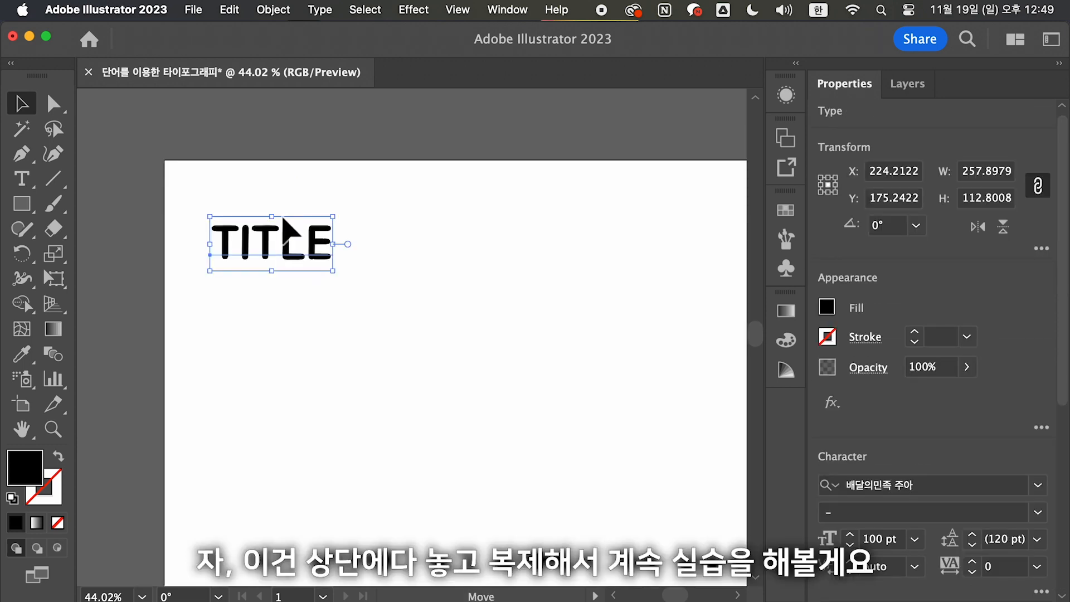
{"action": "left_click_drag", "start_coordinate": [277, 232], "coordinate": [268, 256]}
{"action": "scroll", "coordinate": [268, 255], "scroll_direction": "up", "scroll_amount": 5}
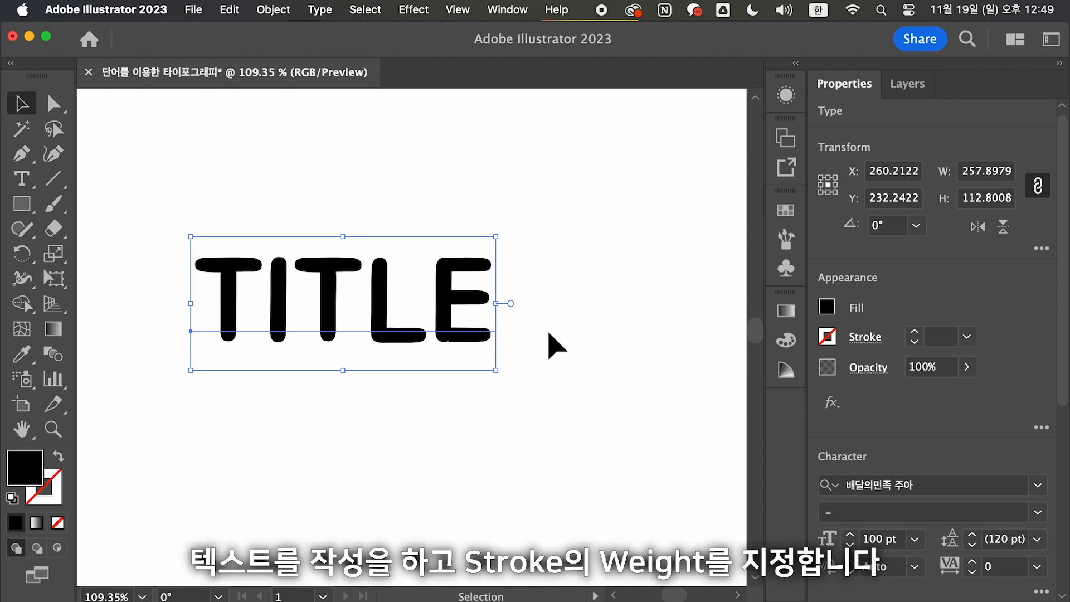
Give the TITLE text a 20 pt black stroke and a light orange fill
{"action": "left_click", "coordinate": [869, 339]}
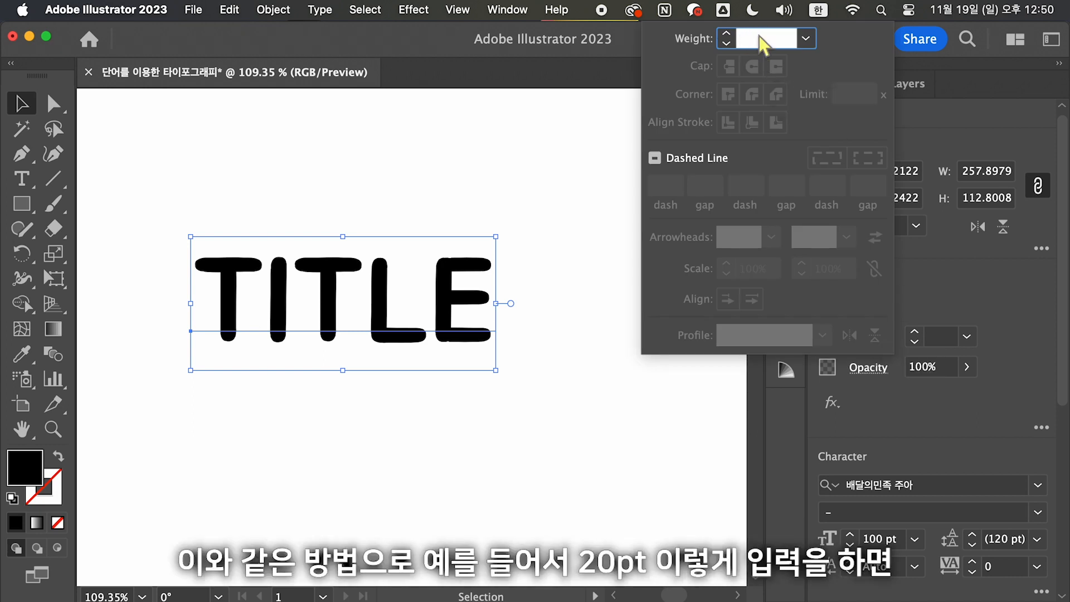
{"action": "type", "text": "20"}
{"action": "key", "text": "Return"}
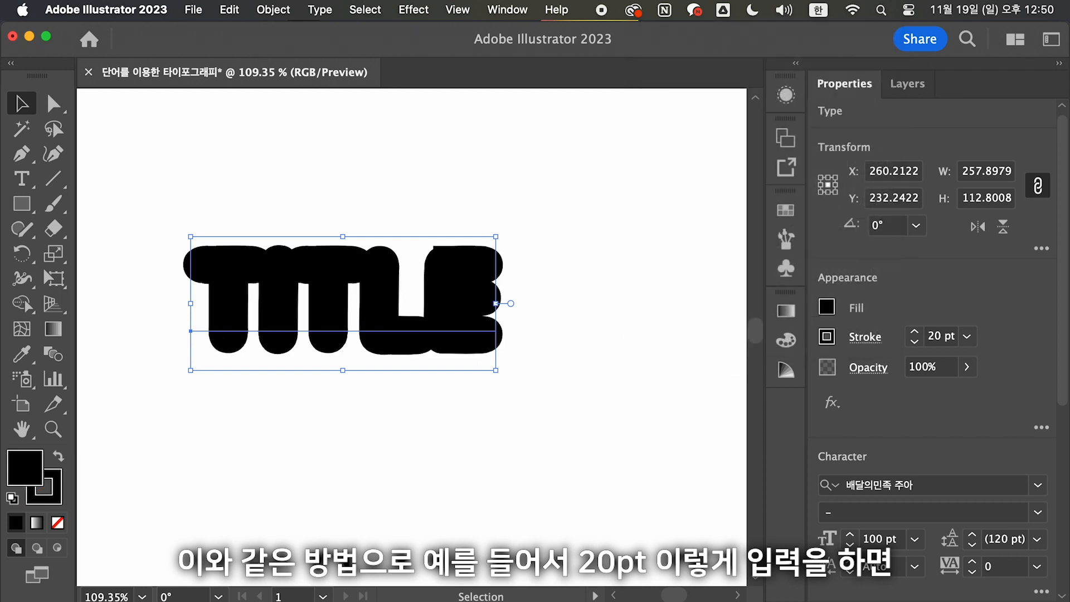
{"action": "left_click", "coordinate": [831, 308]}
{"action": "left_click", "coordinate": [799, 397]}
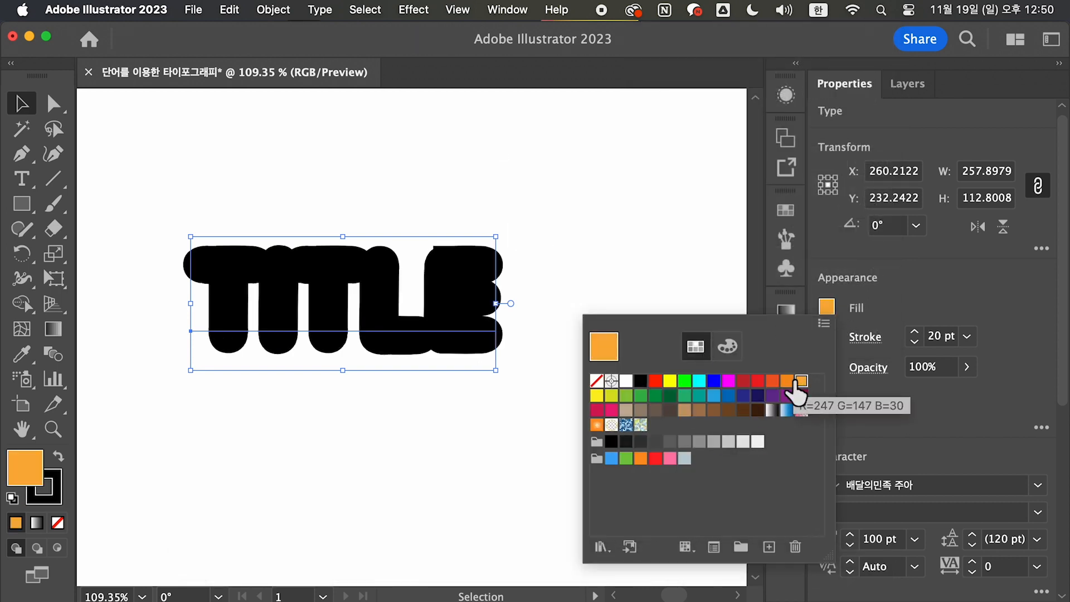
{"action": "left_click", "coordinate": [335, 418]}
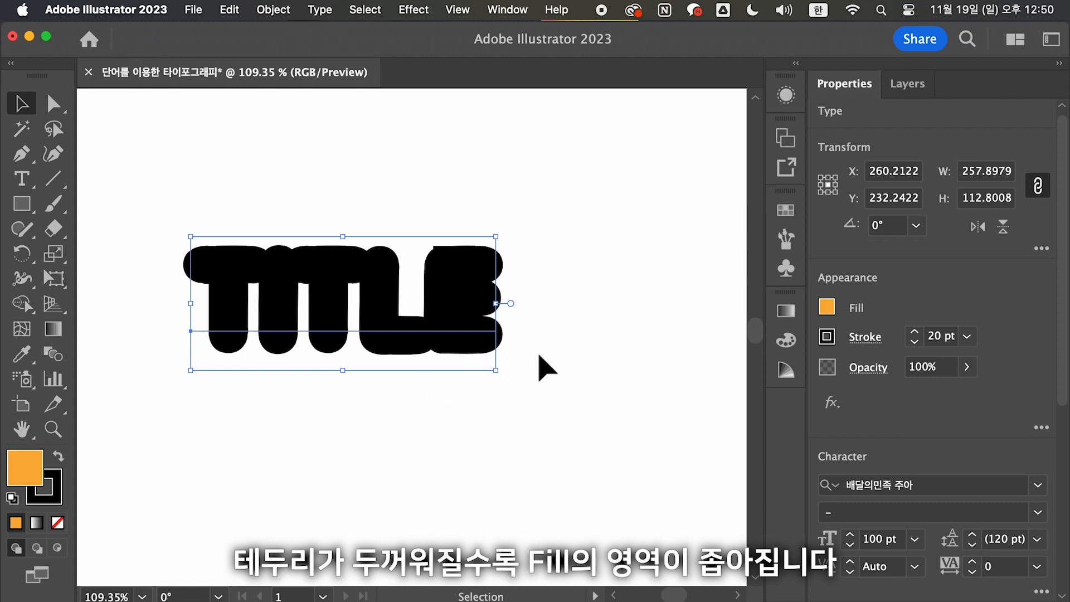
Lower the TITLE text's stroke weight to 12 pt to compare the fill area
{"action": "left_click", "coordinate": [915, 341]}
{"action": "left_click", "coordinate": [915, 341]}
{"action": "left_click", "coordinate": [915, 341]}
{"action": "left_click", "coordinate": [915, 341]}
{"action": "left_click", "coordinate": [916, 342]}
{"action": "left_click", "coordinate": [915, 341]}
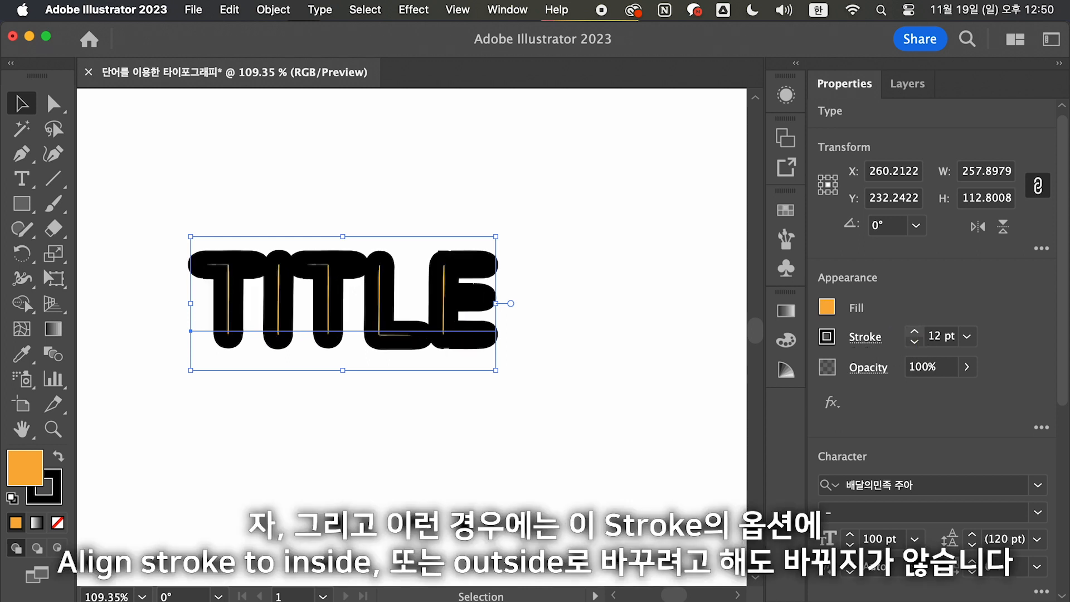
Raise the TITLE text's stroke weight back to 20 pt
{"action": "left_click", "coordinate": [915, 330]}
{"action": "left_click", "coordinate": [915, 331]}
{"action": "left_click", "coordinate": [916, 331]}
{"action": "left_click", "coordinate": [915, 331]}
{"action": "left_click", "coordinate": [916, 341]}
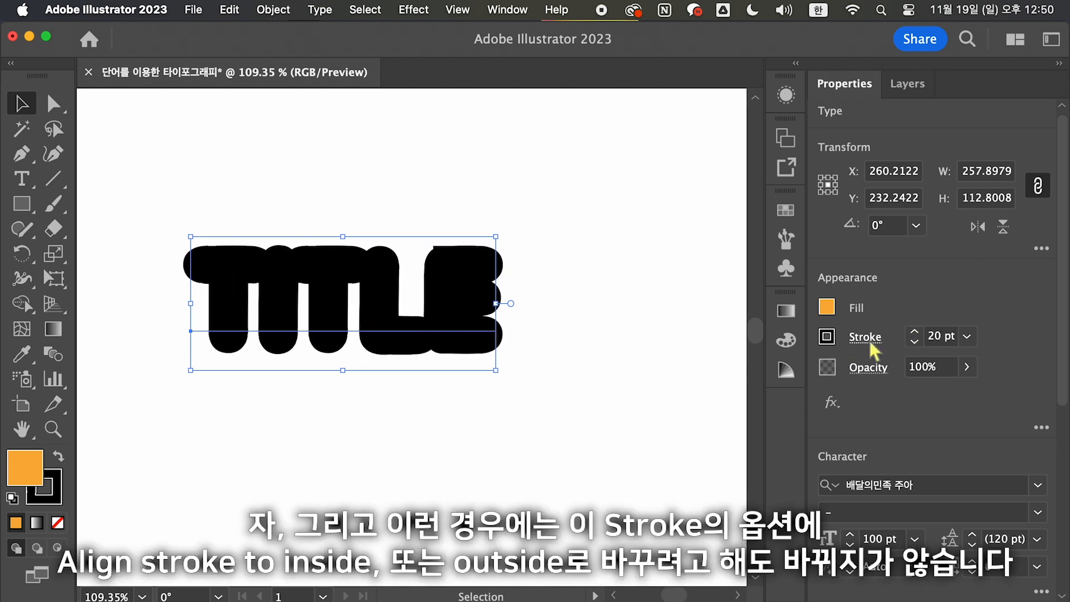
Try to align the live TITLE text's stroke to the inside
{"action": "left_click", "coordinate": [870, 341]}
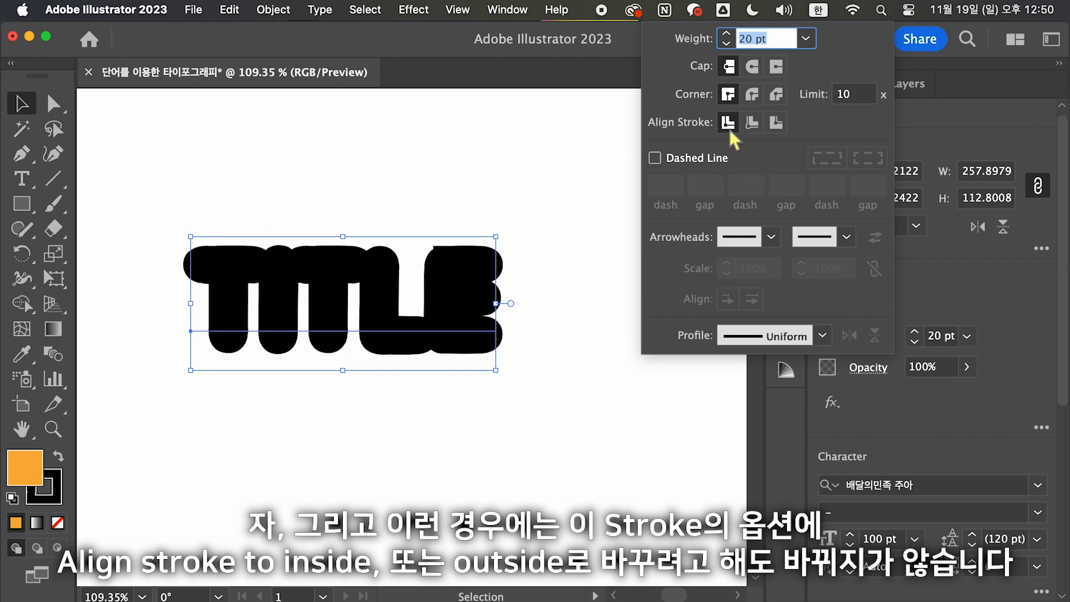
{"action": "left_click", "coordinate": [751, 124]}
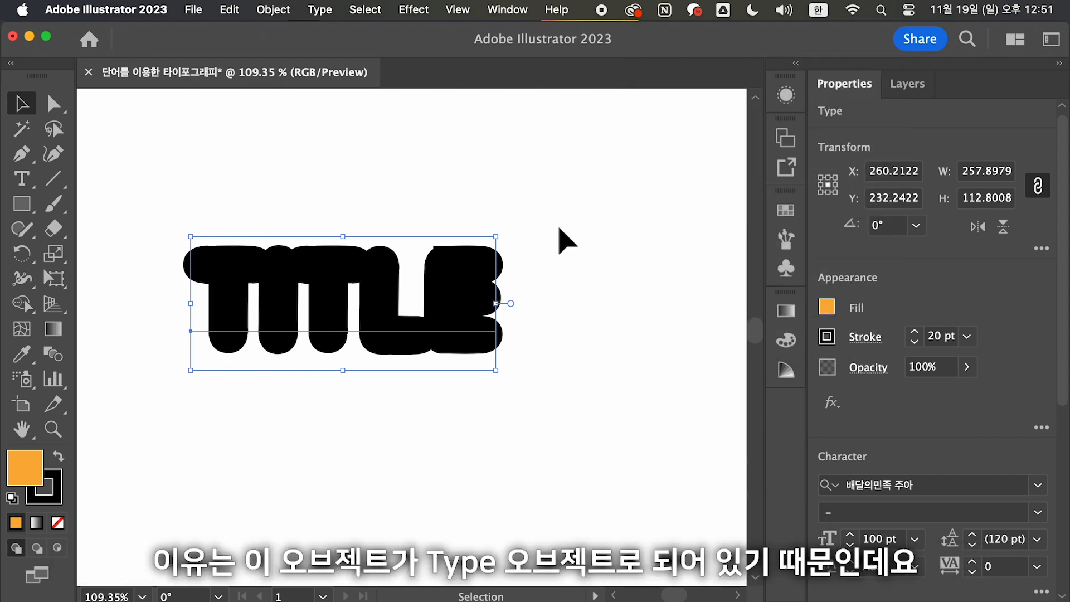
Duplicate the TITLE text to its right at about X 456 px and convert the copy to outlines
{"action": "left_click_drag", "start_coordinate": [432, 261], "coordinate": [426, 258]}
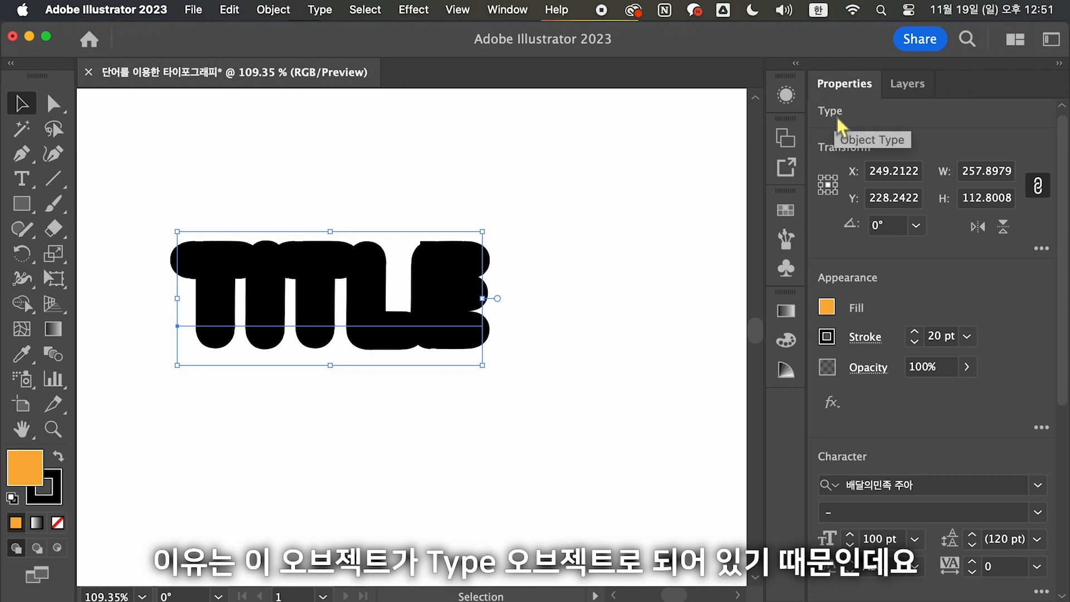
{"action": "left_click_drag", "start_coordinate": [365, 306], "coordinate": [527, 306]}
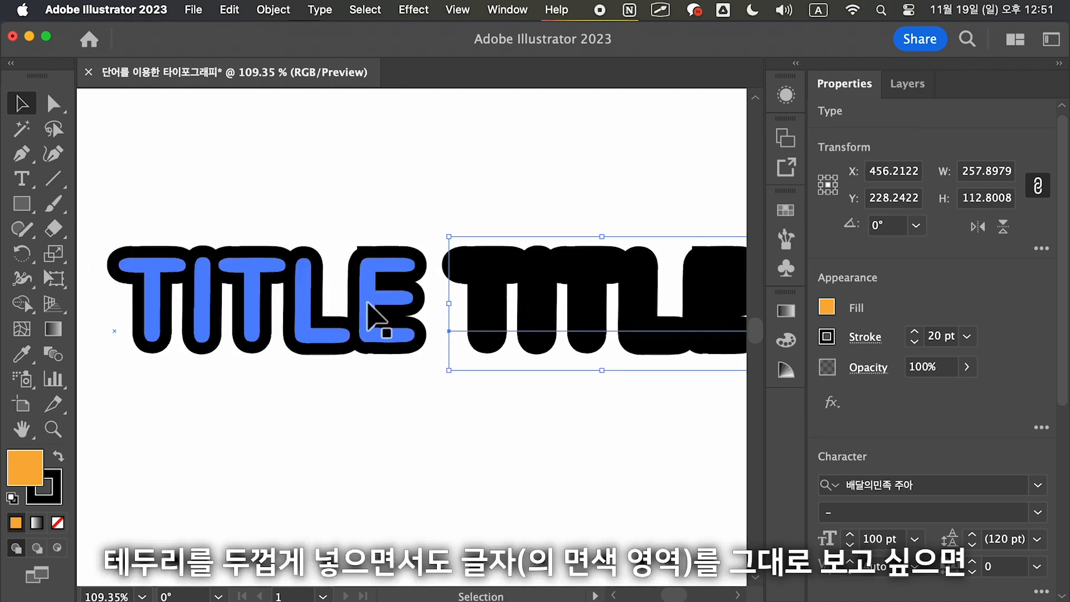
{"action": "right_click", "coordinate": [607, 277]}
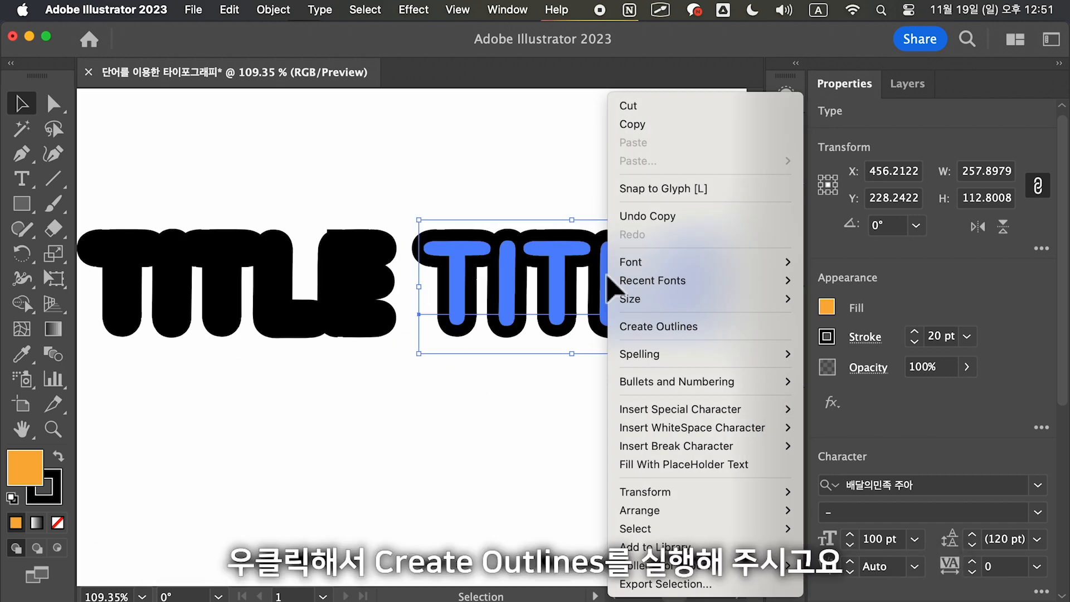
{"action": "left_click", "coordinate": [635, 329]}
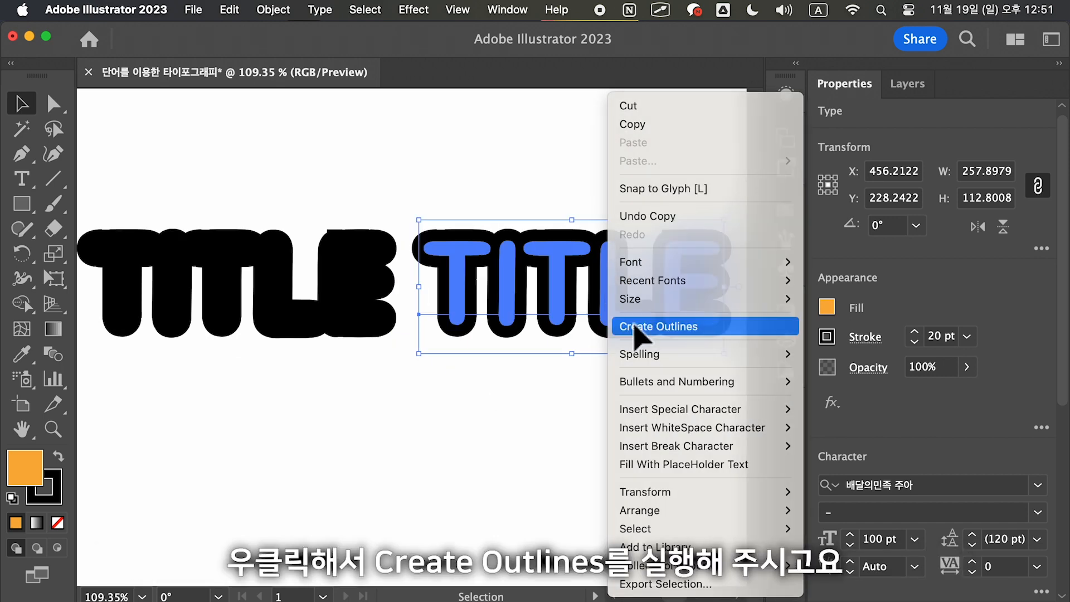
Align the outlined TITLE copy's stroke to the outside and deselect it
{"action": "scroll", "coordinate": [640, 334], "scroll_direction": "right", "scroll_amount": 2}
{"action": "left_click", "coordinate": [865, 336]}
{"action": "left_click", "coordinate": [776, 123]}
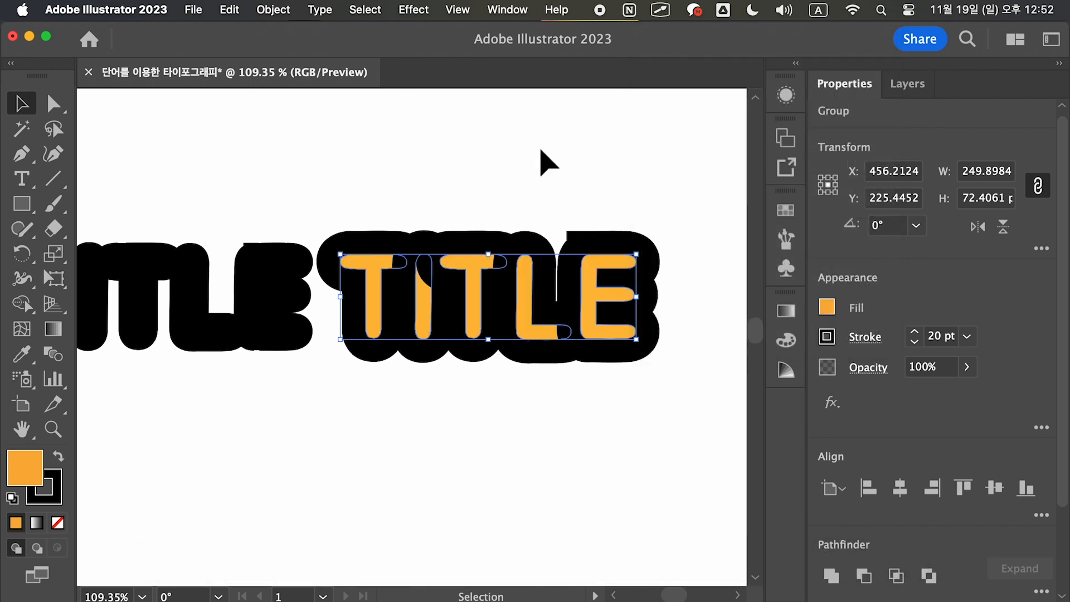
{"action": "left_click", "coordinate": [513, 167]}
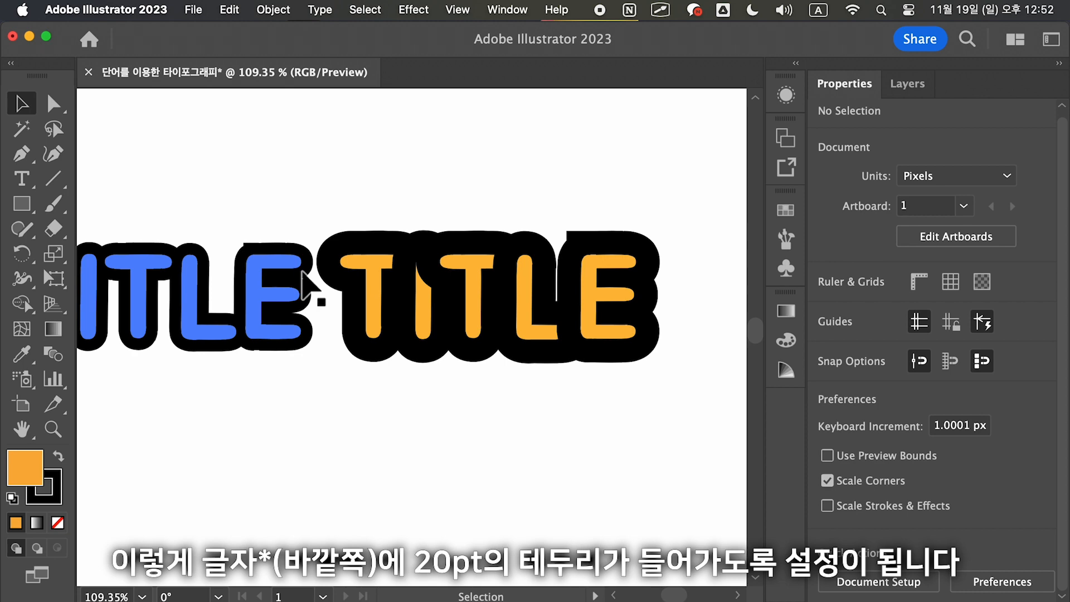
Set the outlined TITLE copy's stroke corners to Round Join
{"action": "left_click", "coordinate": [574, 234]}
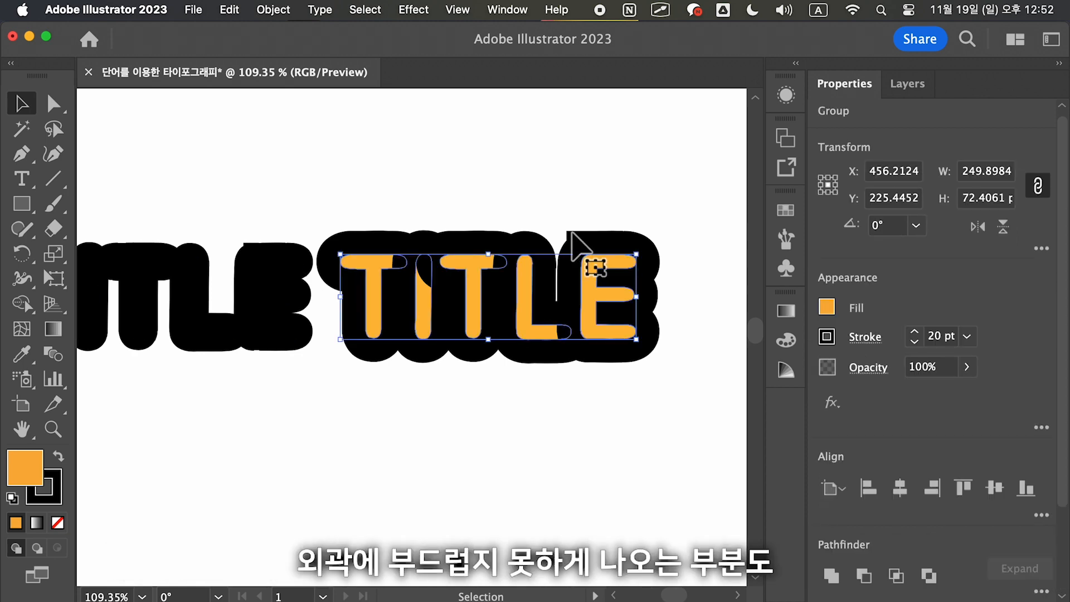
{"action": "left_click", "coordinate": [870, 341]}
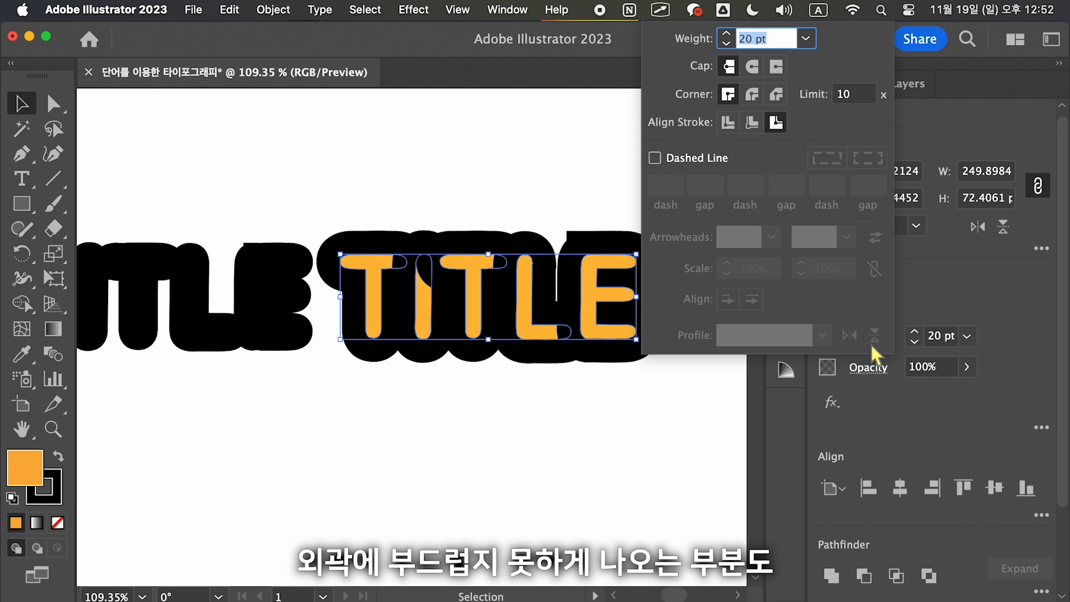
{"action": "left_click", "coordinate": [751, 96]}
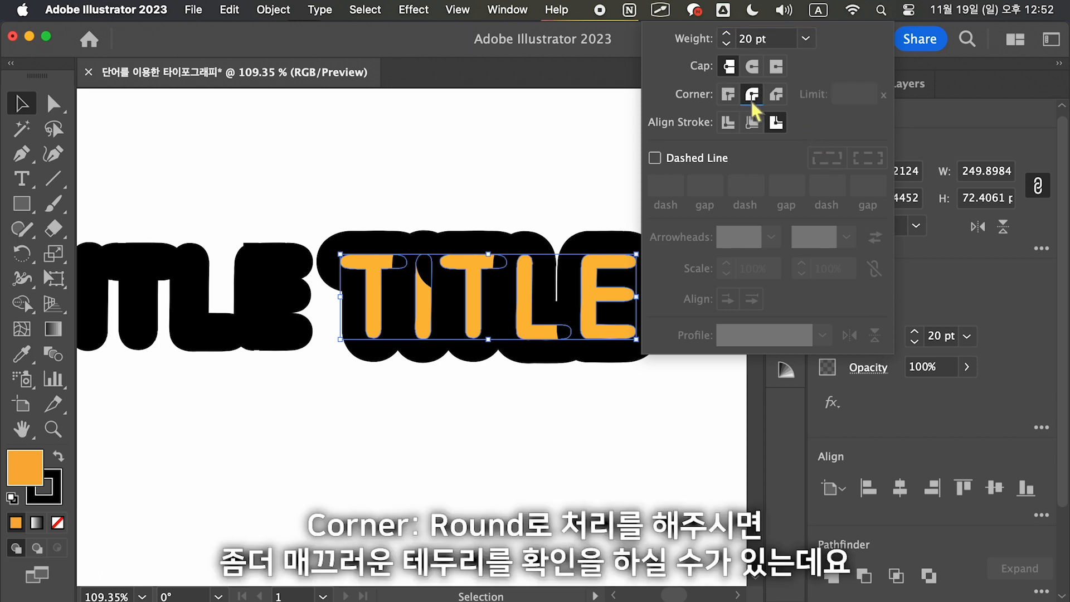
Remove the live TITLE text's stroke and duplicate that text below the outlined, stroked copy at about X 455 px, Y 379 px
{"action": "left_click", "coordinate": [584, 201]}
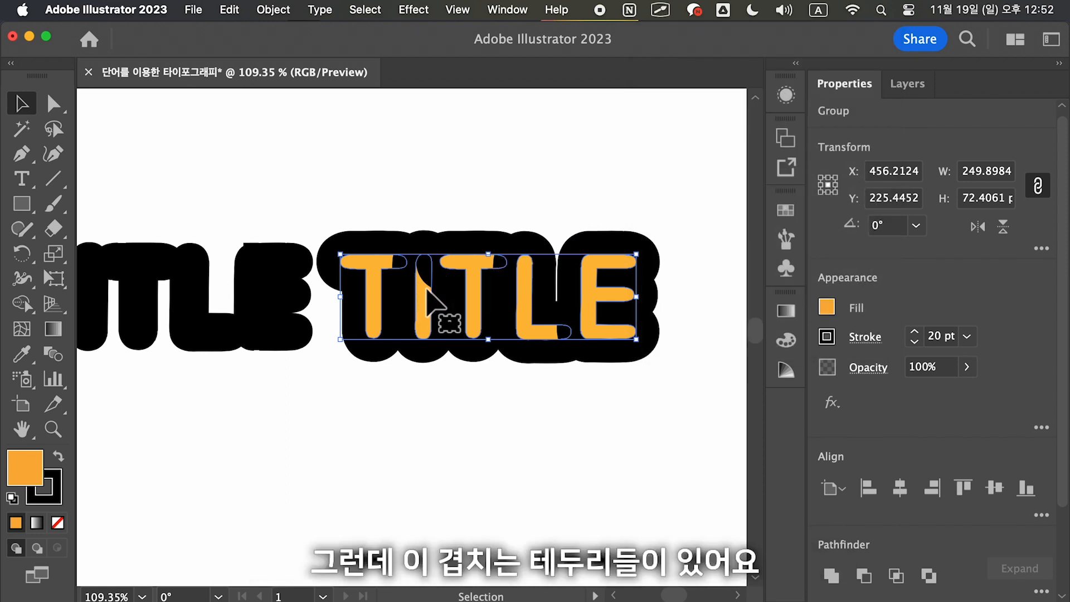
{"action": "key", "text": "super+shift+a"}
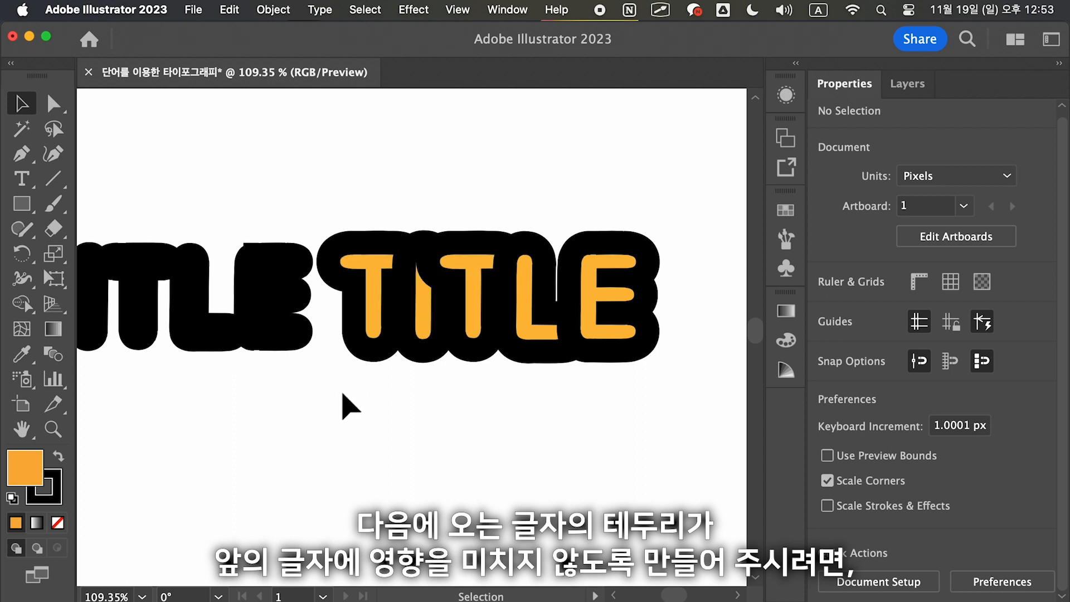
{"action": "scroll", "coordinate": [301, 433], "scroll_direction": "down", "scroll_amount": 1}
{"action": "scroll", "coordinate": [301, 433], "scroll_direction": "left", "scroll_amount": 2}
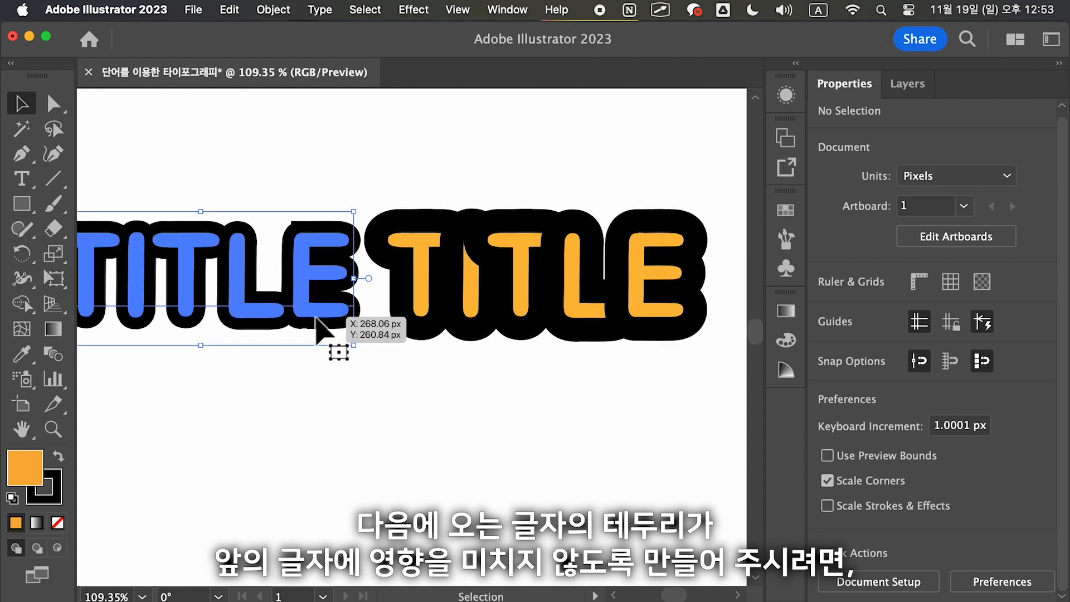
{"action": "left_click", "coordinate": [318, 325]}
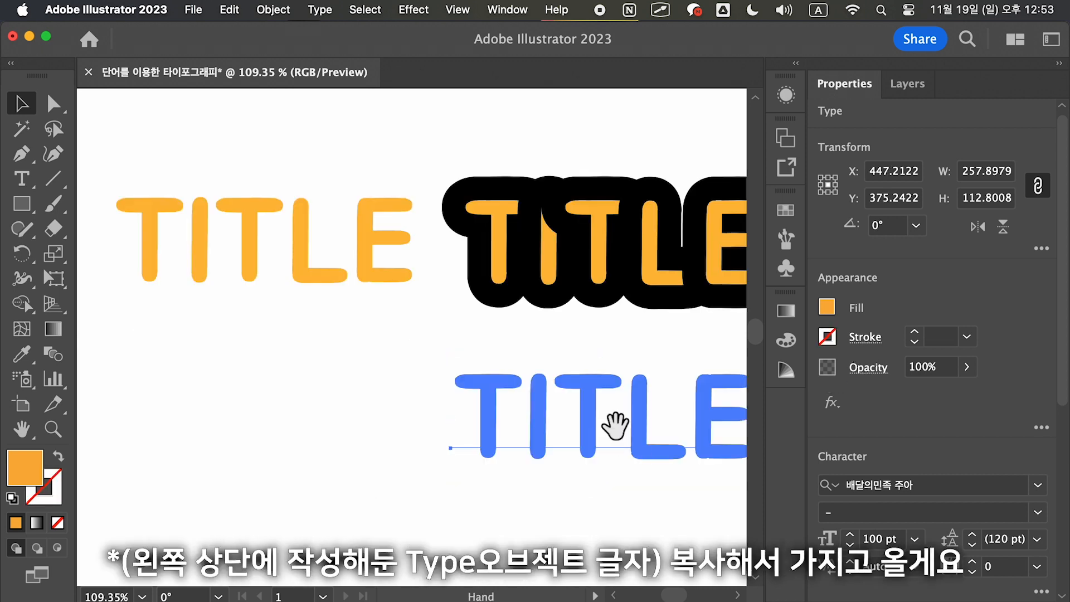
{"action": "scroll", "coordinate": [609, 425], "scroll_direction": "down", "scroll_amount": 3}
{"action": "scroll", "coordinate": [609, 425], "scroll_direction": "right", "scroll_amount": 5}
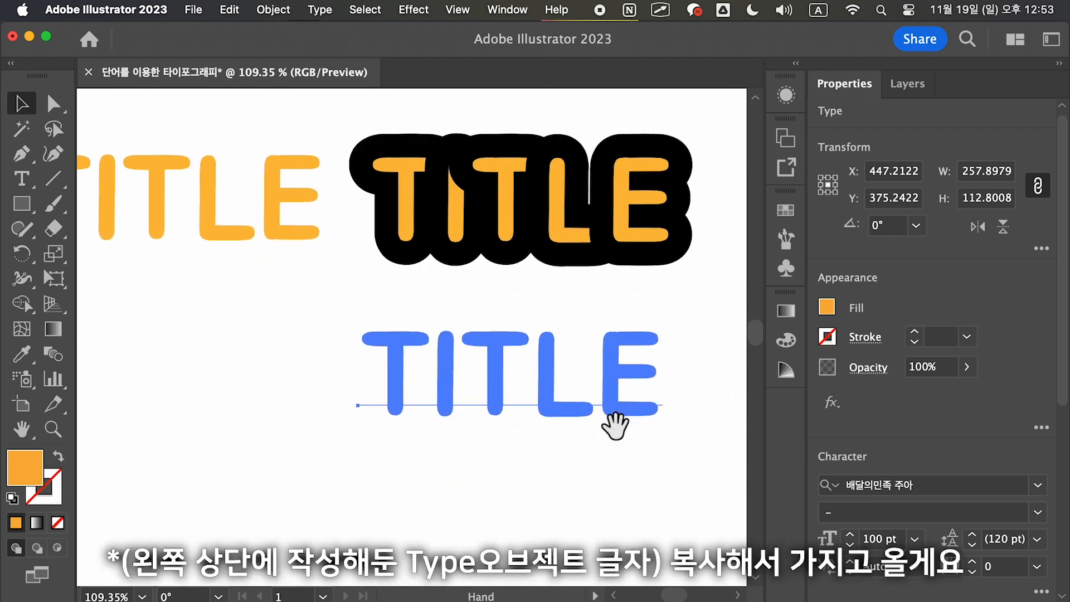
{"action": "scroll", "coordinate": [615, 427], "scroll_direction": "up", "scroll_amount": 1}
{"action": "scroll", "coordinate": [615, 427], "scroll_direction": "left", "scroll_amount": 1}
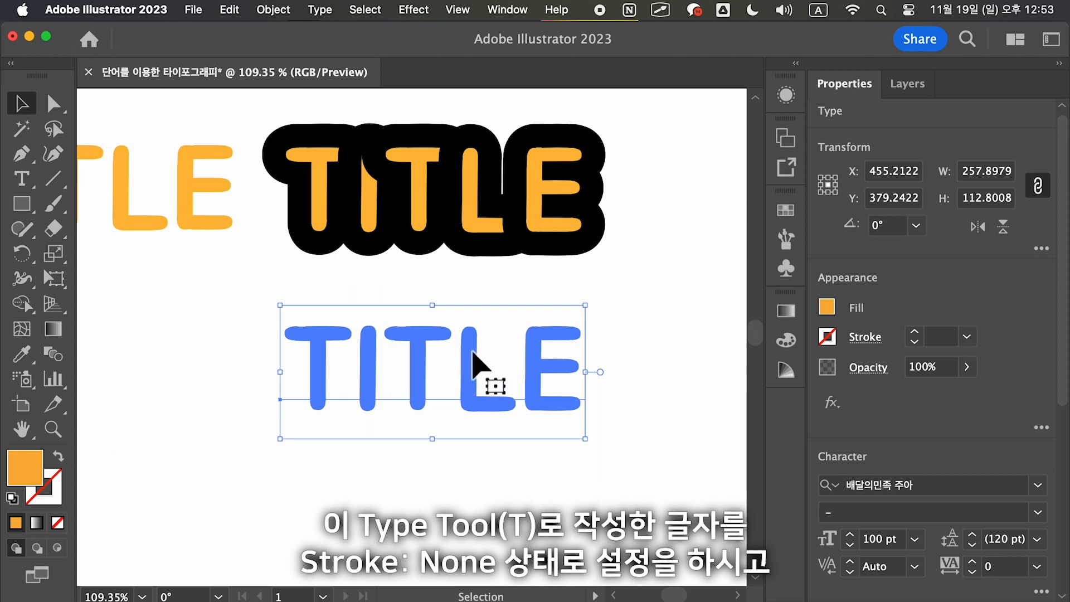
Convert the lower orange TITLE copy to outlines and paste a duplicate of it directly behind
{"action": "right_click", "coordinate": [472, 352]}
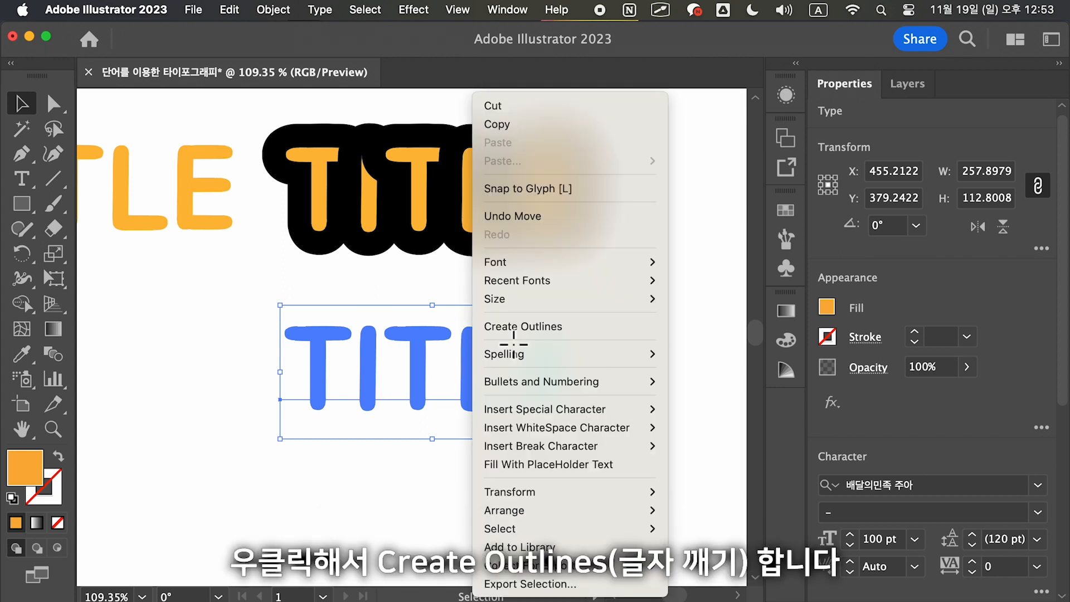
{"action": "left_click", "coordinate": [524, 330]}
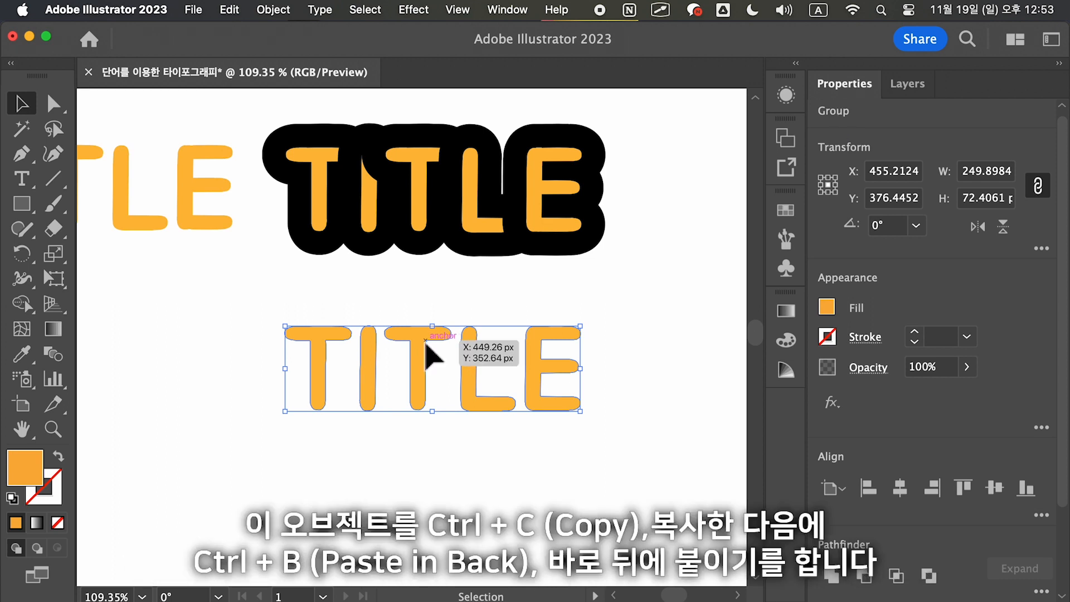
{"action": "key", "text": "super+c"}
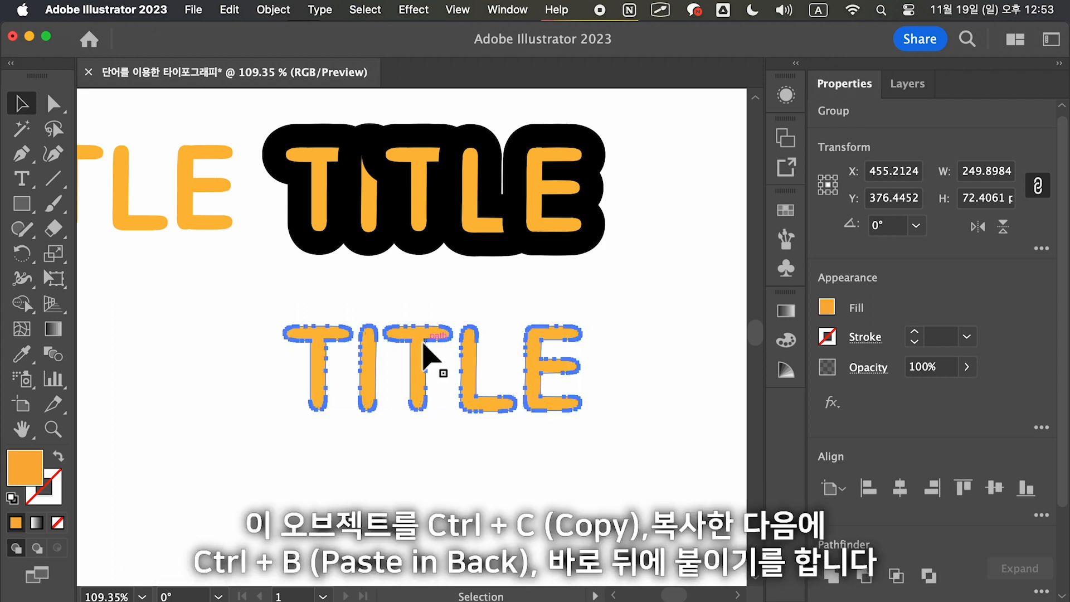
{"action": "key", "text": "super+b"}
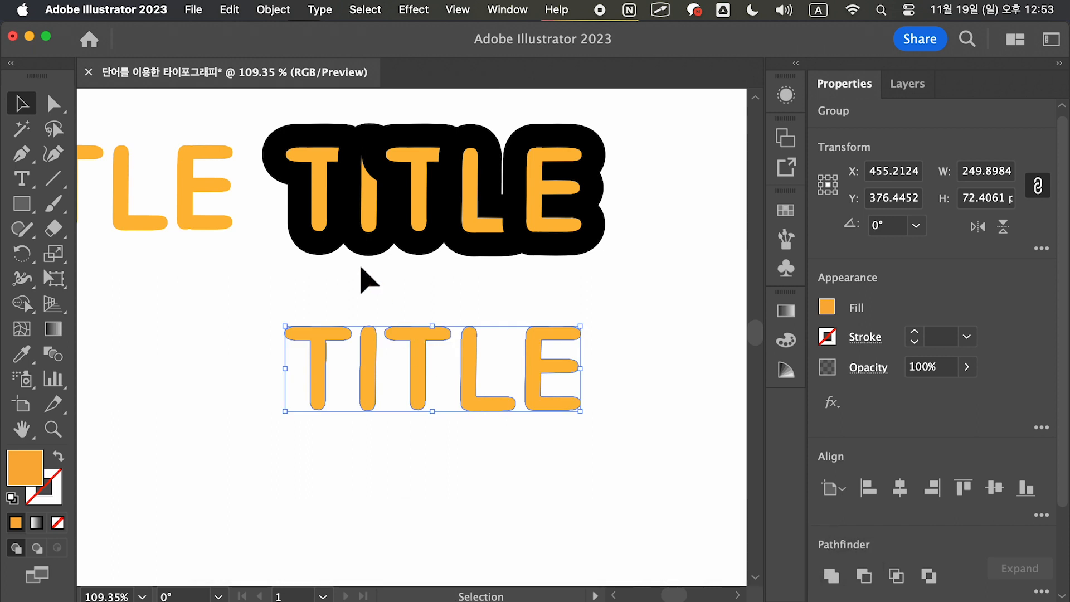
Start an Offset Path on the back TITLE duplicate with a 20 px offset and compare it with the preview off and on
{"action": "left_click", "coordinate": [272, 10]}
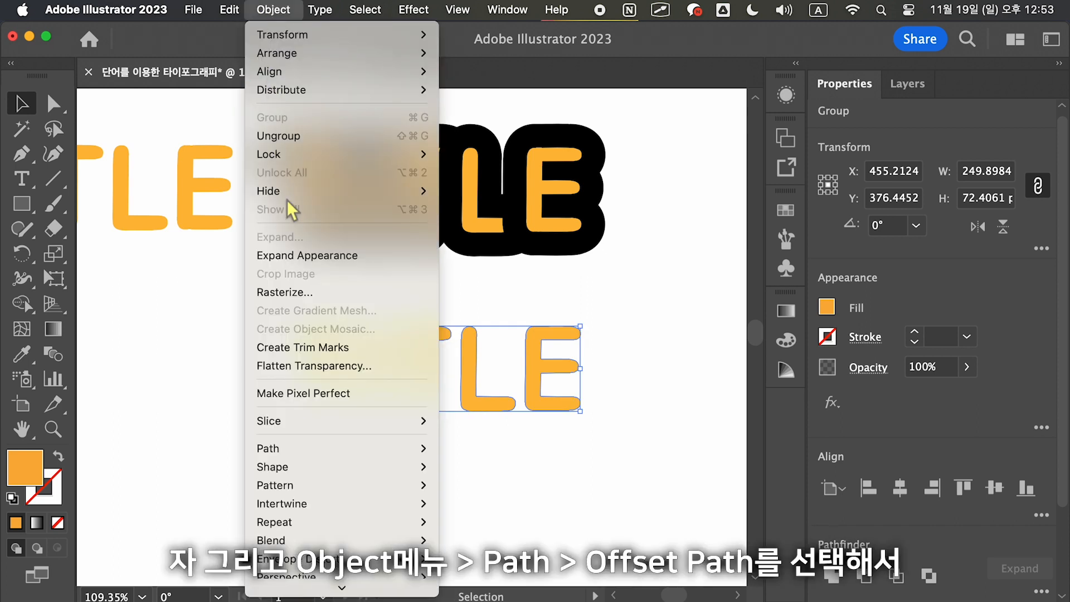
{"action": "mouse_move", "coordinate": [429, 288]}
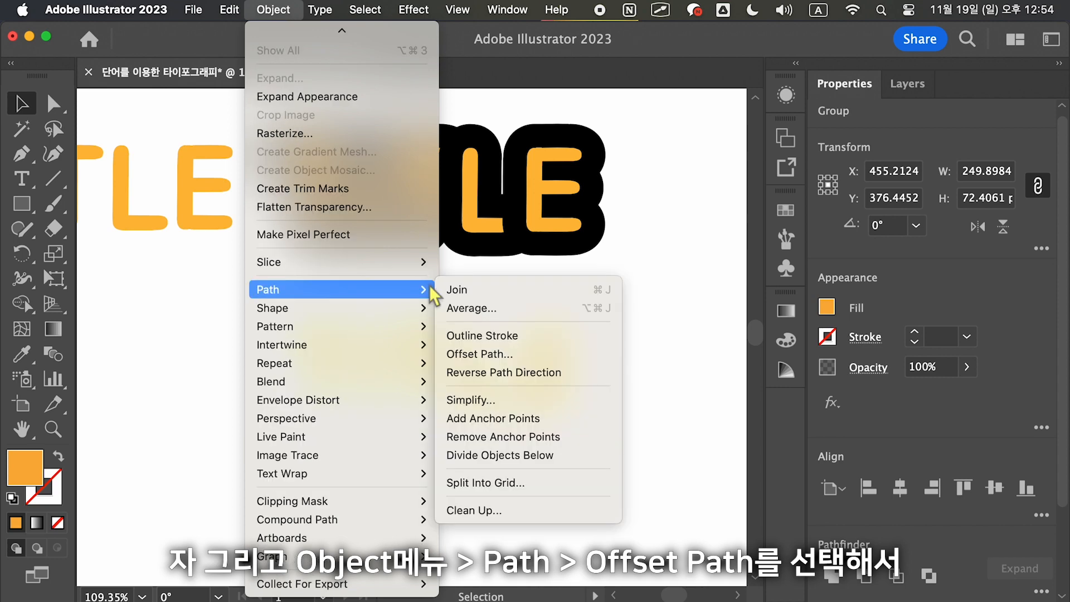
{"action": "left_click", "coordinate": [514, 360]}
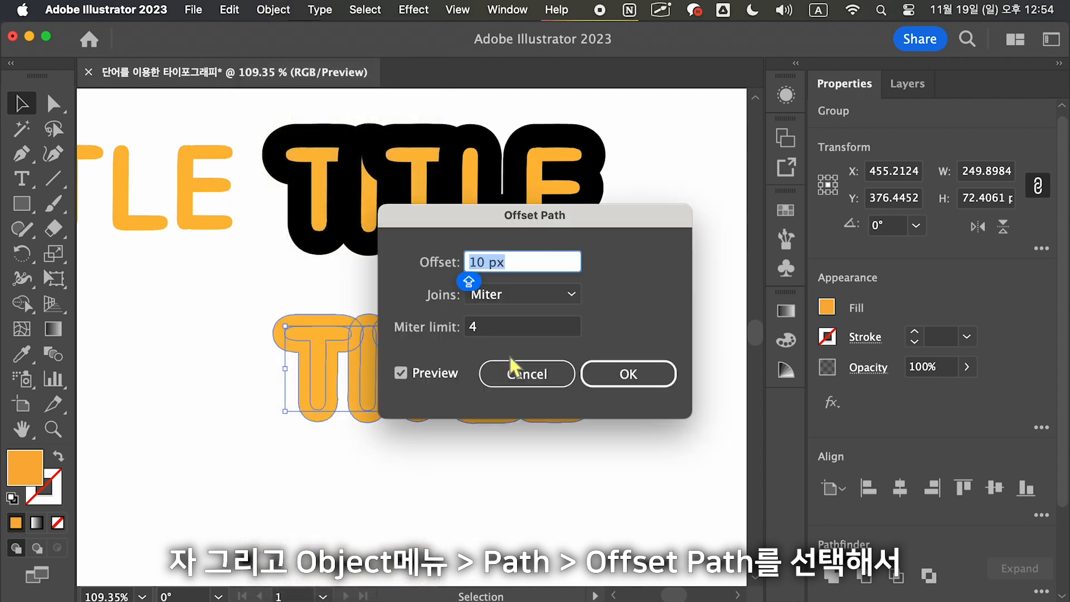
{"action": "left_click_drag", "start_coordinate": [421, 220], "coordinate": [624, 256]}
{"action": "left_click", "coordinate": [673, 301]}
{"action": "key", "text": "BackSpace"}
{"action": "type", "text": "2"}
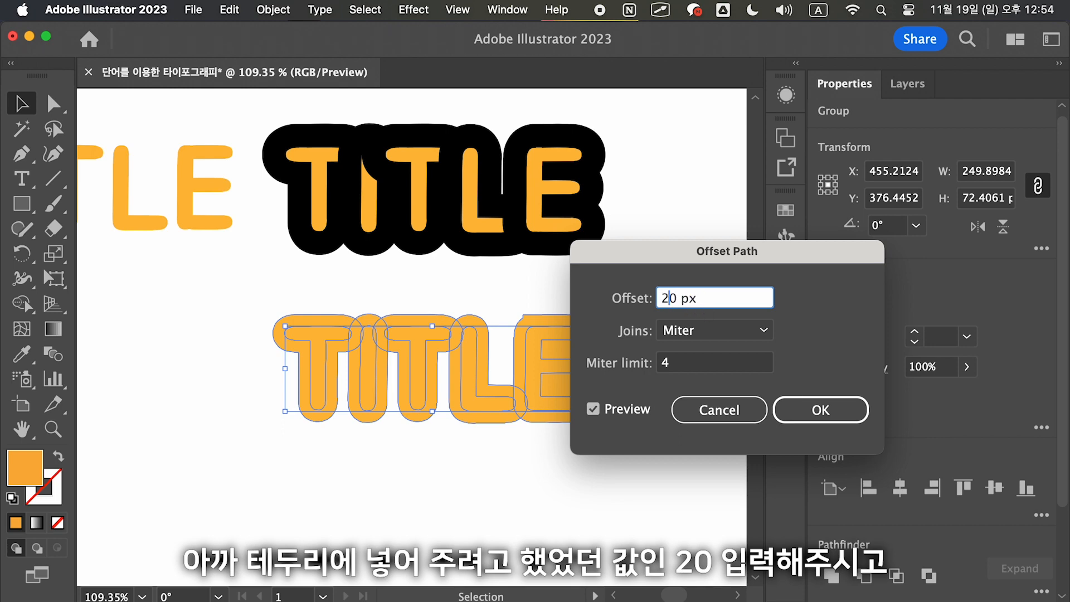
{"action": "left_click", "coordinate": [620, 412]}
{"action": "left_click", "coordinate": [617, 411]}
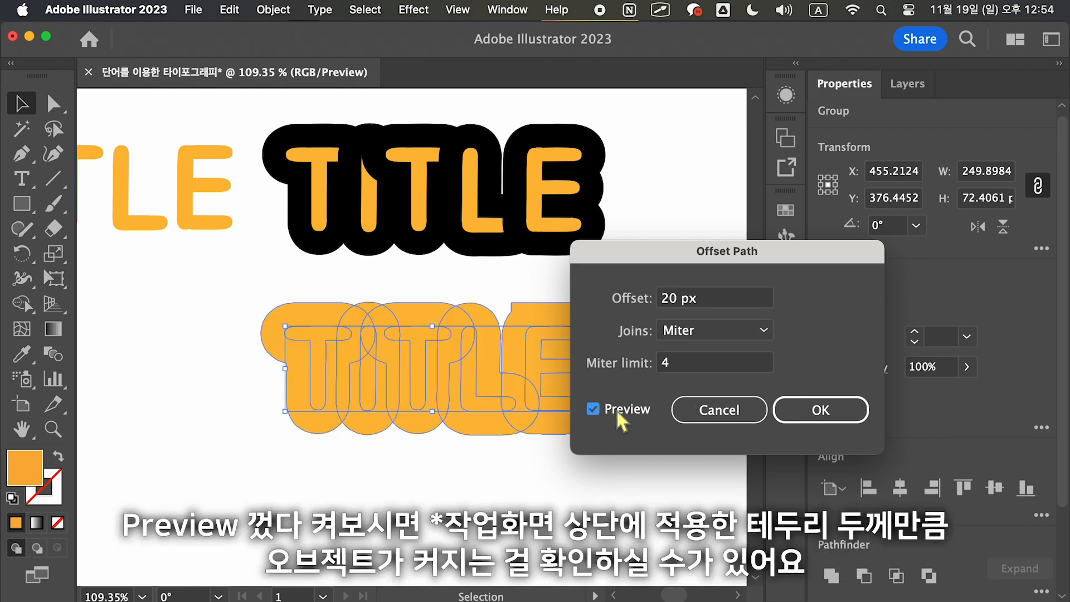
{"action": "left_click", "coordinate": [619, 411]}
{"action": "left_click", "coordinate": [619, 412]}
Change the offset's joins to Round and apply the Offset Path
{"action": "left_click", "coordinate": [768, 330]}
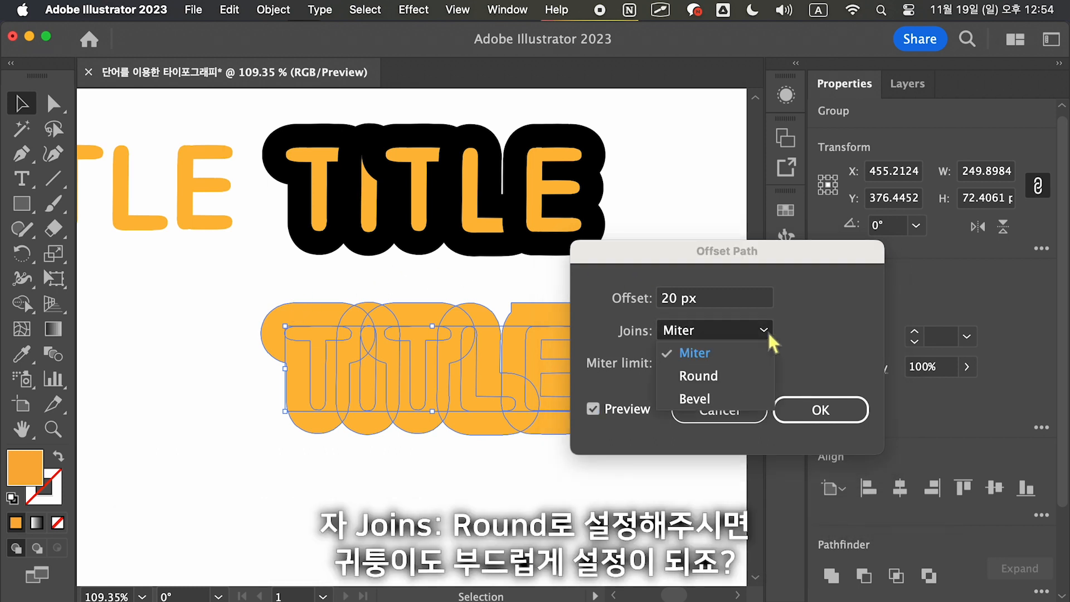
{"action": "left_click", "coordinate": [704, 379]}
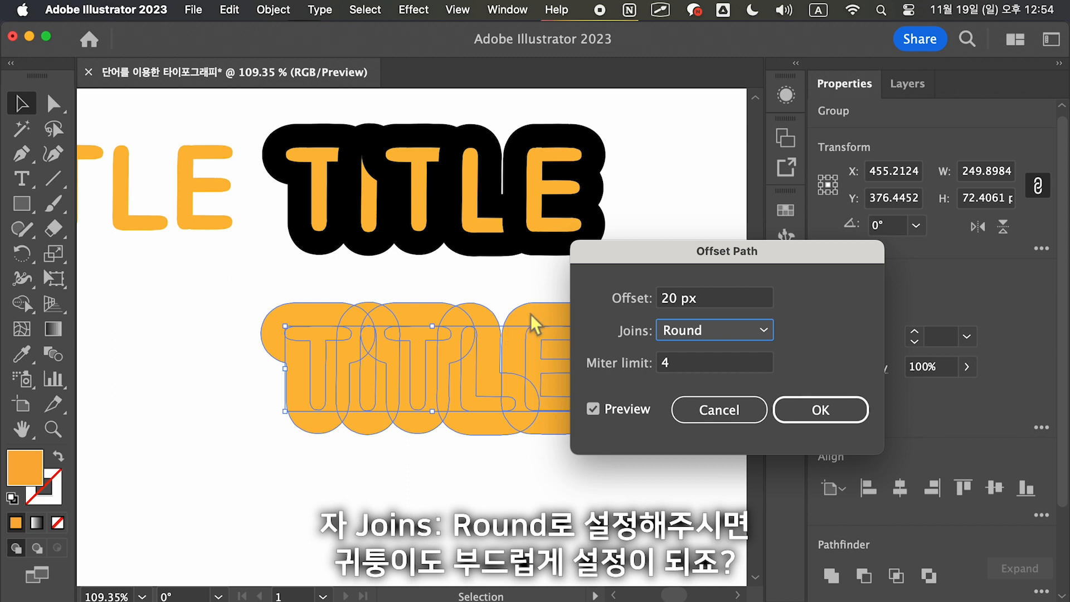
{"action": "left_click", "coordinate": [828, 417]}
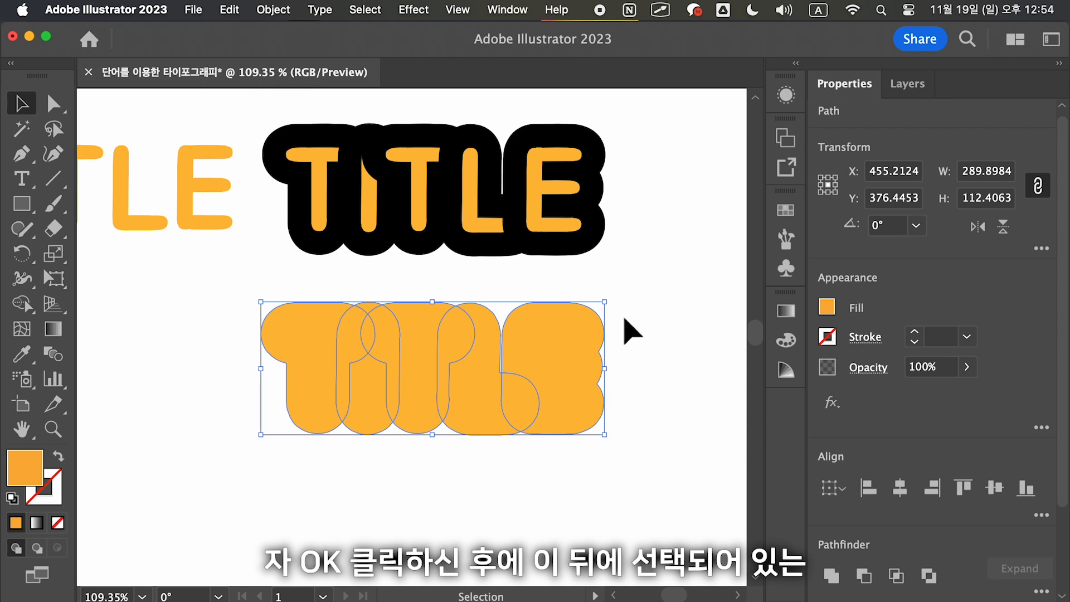
Fill the offset shape behind the orange letters with black and deselect it
{"action": "left_click", "coordinate": [829, 309]}
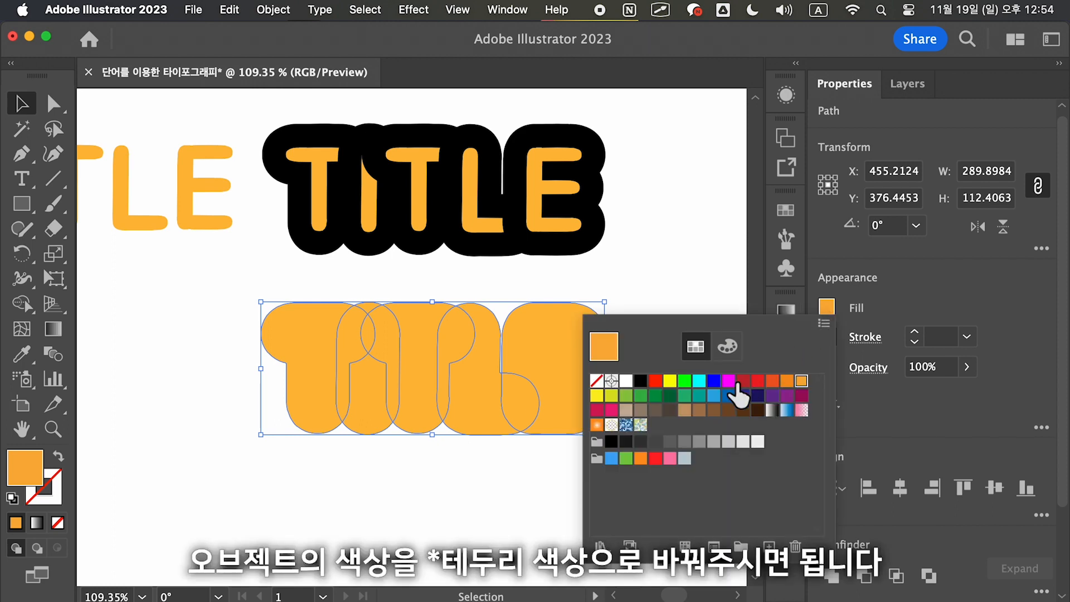
{"action": "left_click", "coordinate": [641, 381]}
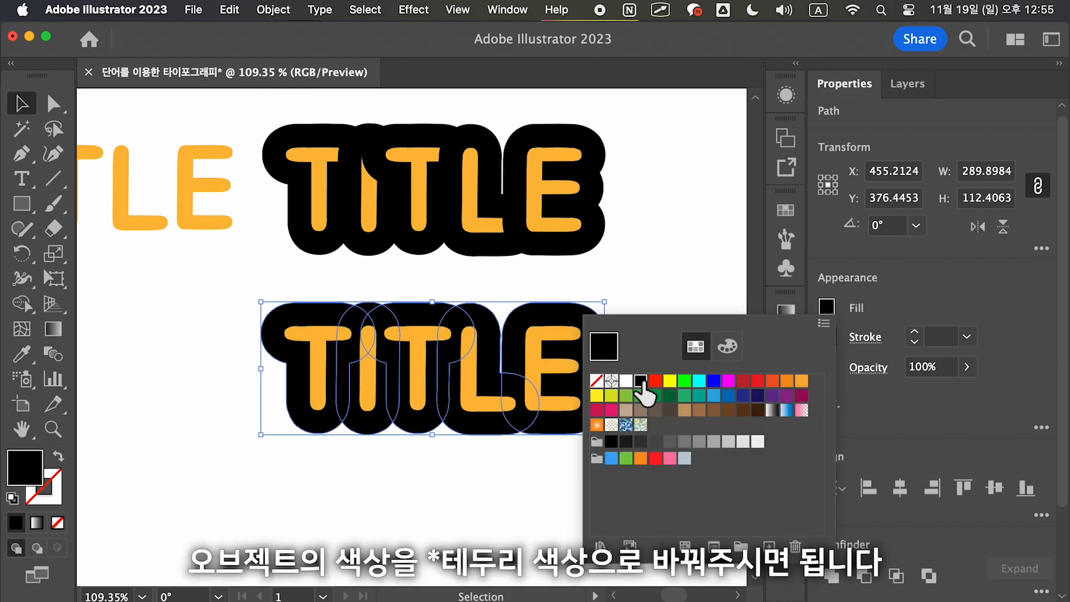
{"action": "key", "text": "Escape"}
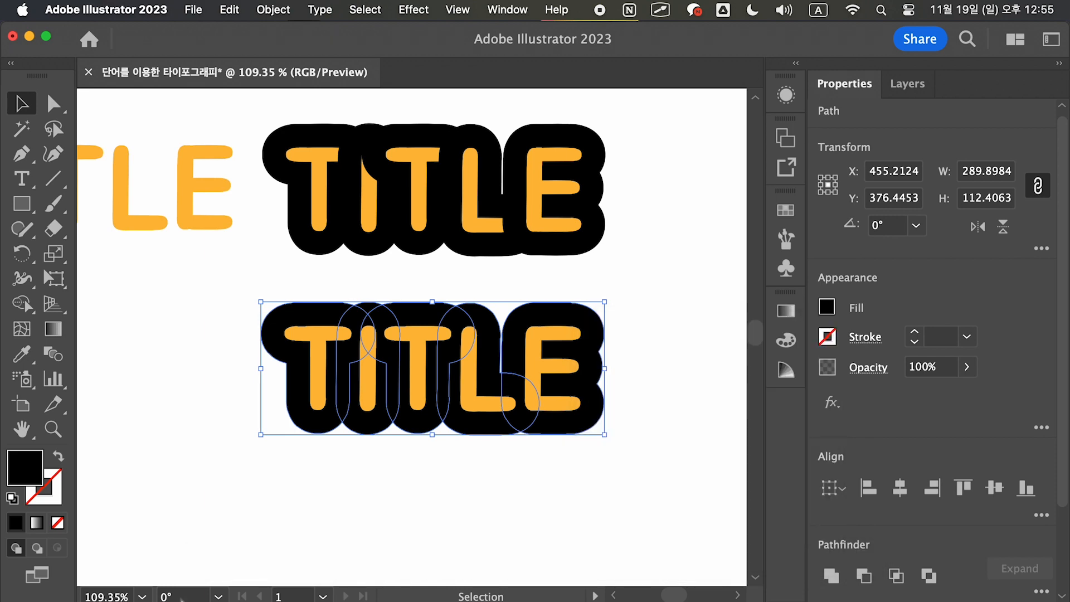
{"action": "left_click", "coordinate": [298, 512]}
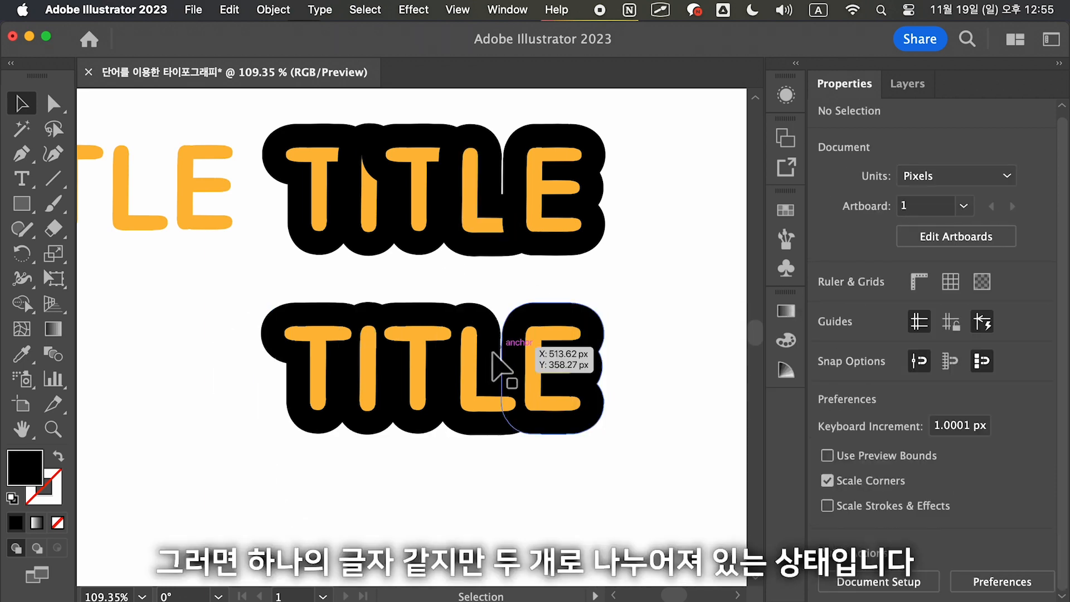
Group the orange letters with their black offset backing and move the group beside the stroked copy, at about X 802 px, Y 225 px
{"action": "left_click_drag", "start_coordinate": [486, 377], "coordinate": [490, 526]}
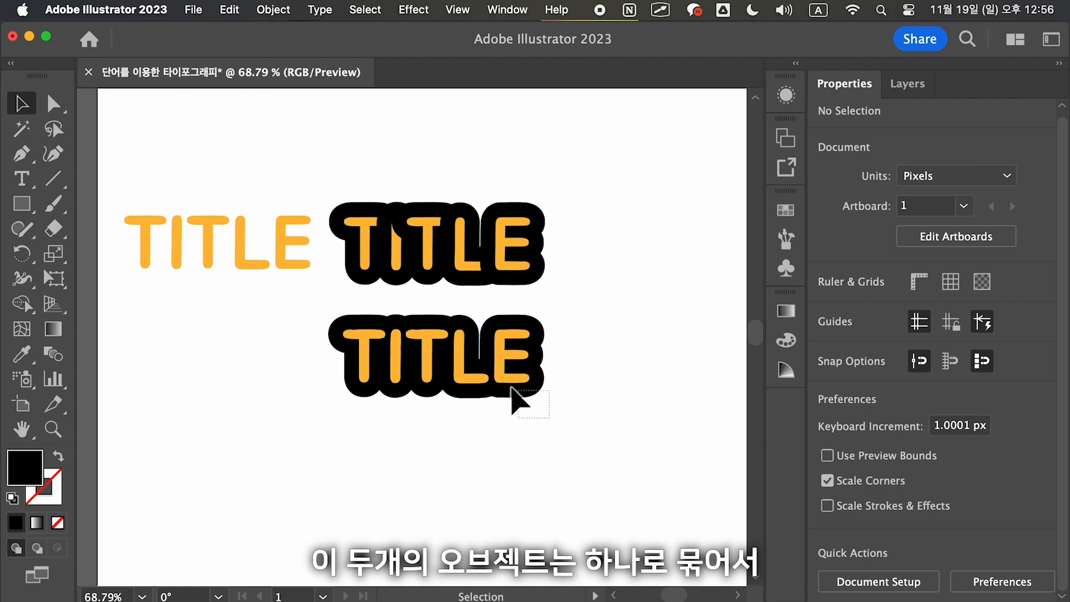
{"action": "left_click", "coordinate": [433, 361]}
{"action": "left_click_drag", "start_coordinate": [433, 361], "coordinate": [435, 360]}
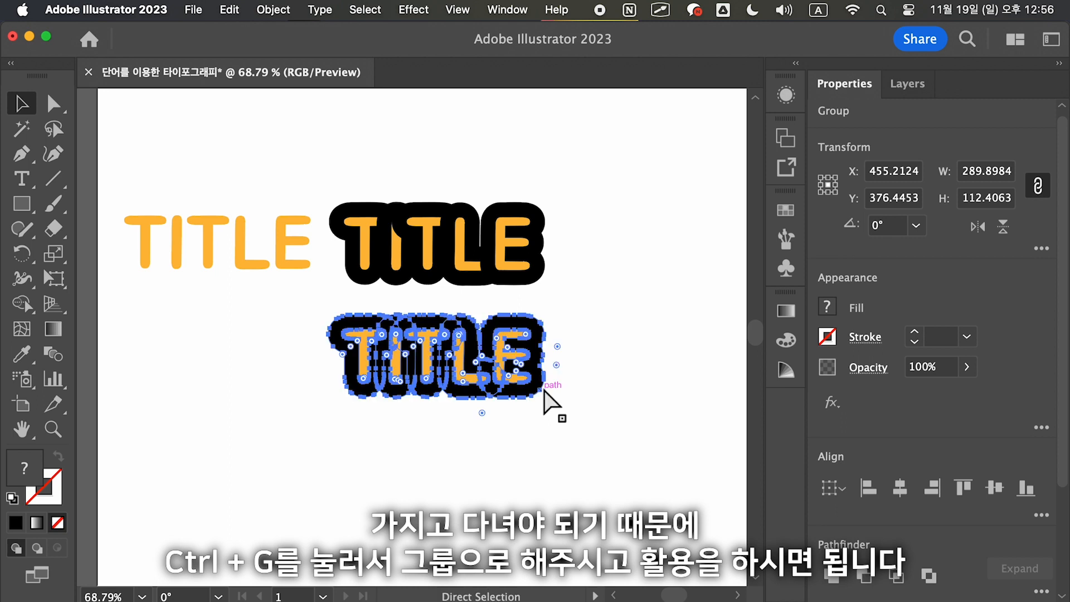
{"action": "scroll", "coordinate": [614, 390], "scroll_direction": "up", "scroll_amount": 3}
{"action": "scroll", "coordinate": [613, 390], "scroll_direction": "right", "scroll_amount": 2}
{"action": "left_click_drag", "start_coordinate": [341, 430], "coordinate": [601, 317]}
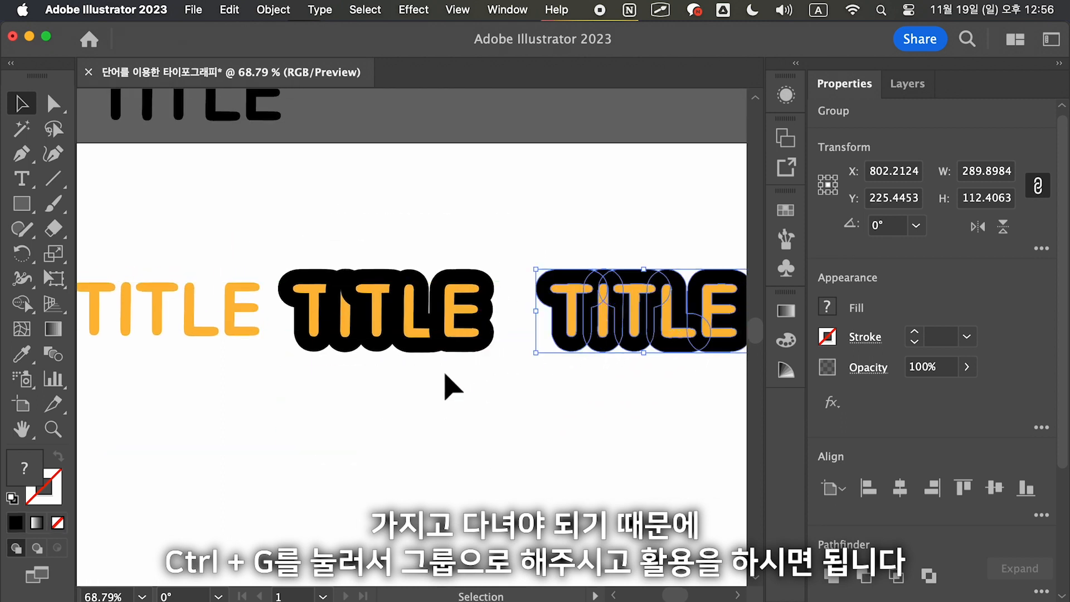
Move all three TITLE versions on the artboard up together, close to the artboard's upper edge
{"action": "left_click", "coordinate": [684, 407]}
{"action": "left_click_drag", "start_coordinate": [683, 406], "coordinate": [185, 230]}
{"action": "left_click", "coordinate": [262, 390]}
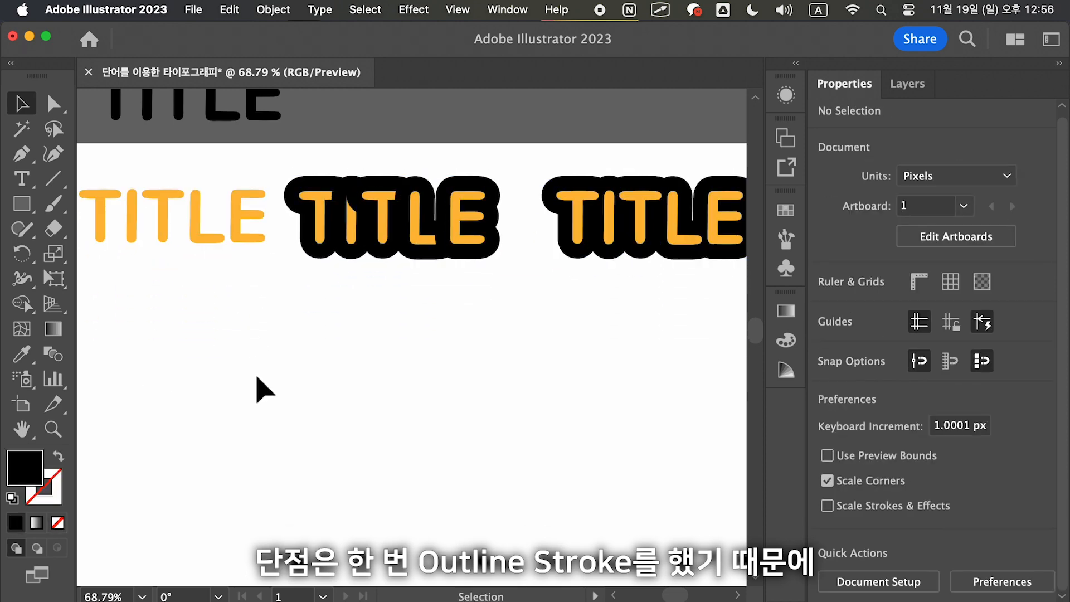
Move the grouped TITLE closer to the stroked copy, at about X 810 px, Y 100 px, and deselect it
{"action": "scroll", "coordinate": [257, 377], "scroll_direction": "left", "scroll_amount": 3}
{"action": "scroll", "coordinate": [257, 377], "scroll_direction": "right", "scroll_amount": 4}
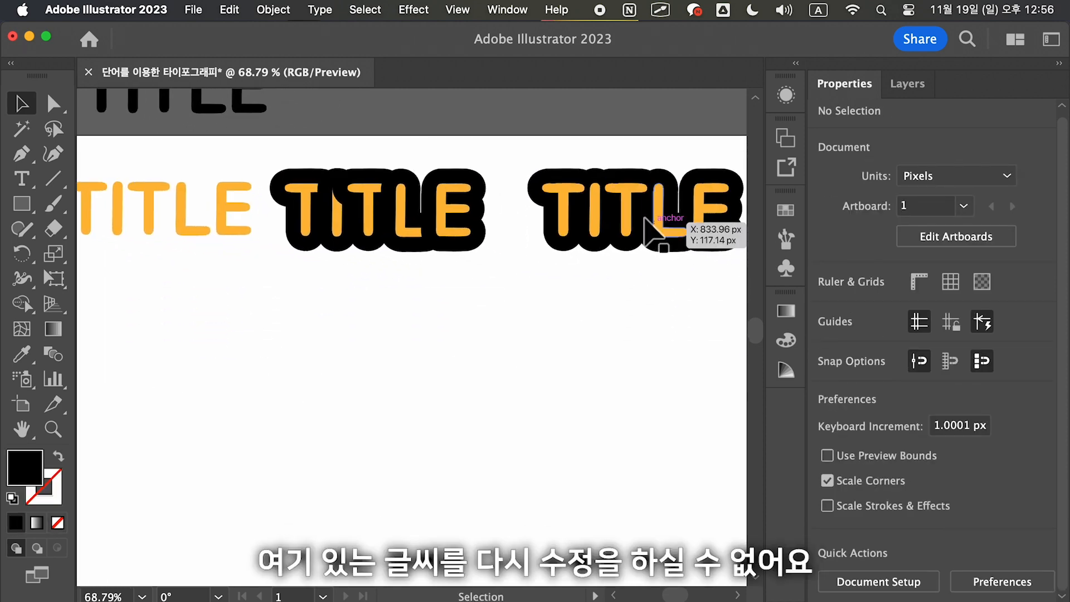
{"action": "left_click", "coordinate": [631, 245]}
{"action": "left_click_drag", "start_coordinate": [631, 244], "coordinate": [603, 234]}
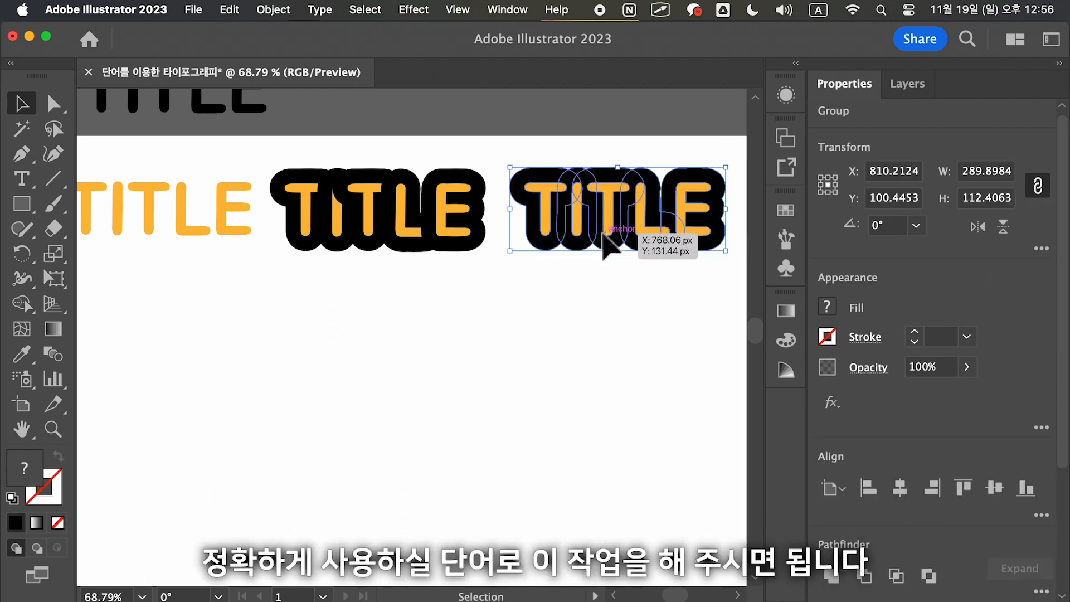
{"action": "left_click", "coordinate": [537, 326]}
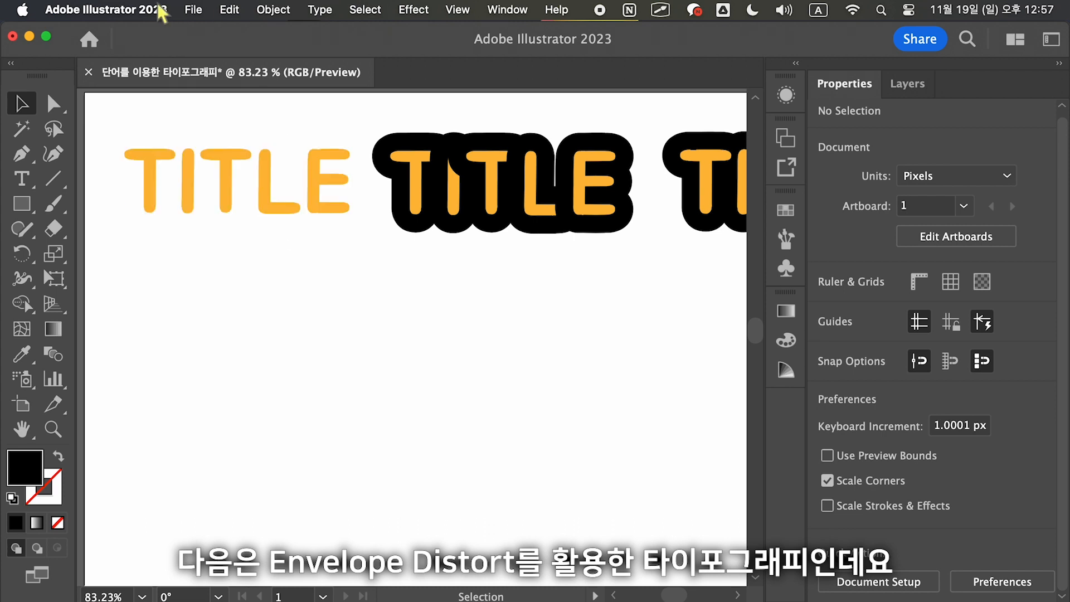
{"action": "left_click", "coordinate": [273, 10]}
{"action": "scroll", "coordinate": [288, 574], "scroll_direction": "down", "scroll_amount": 5}
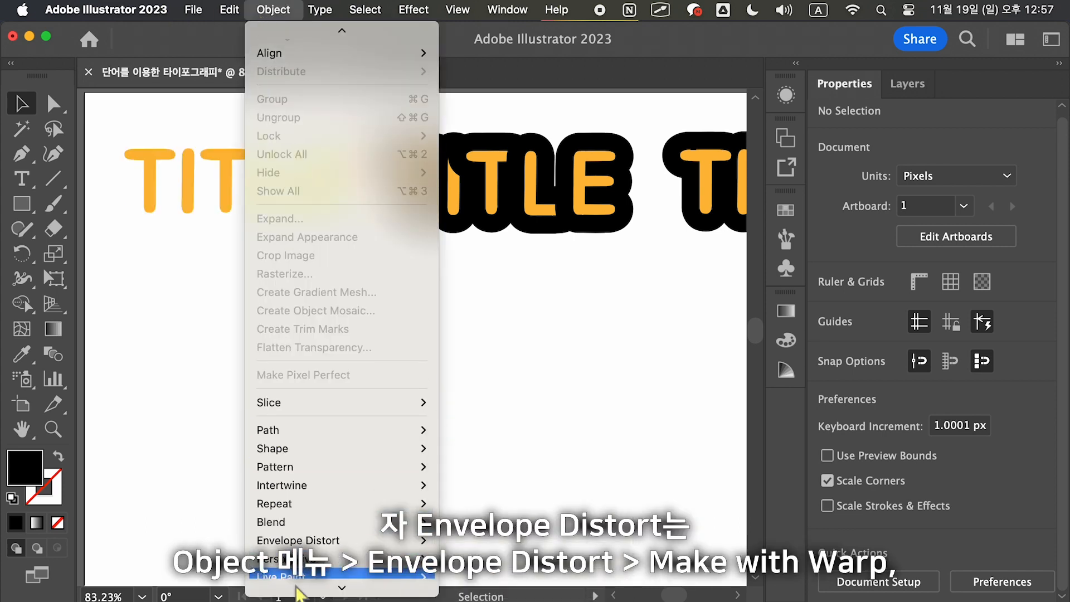
{"action": "mouse_move", "coordinate": [419, 440]}
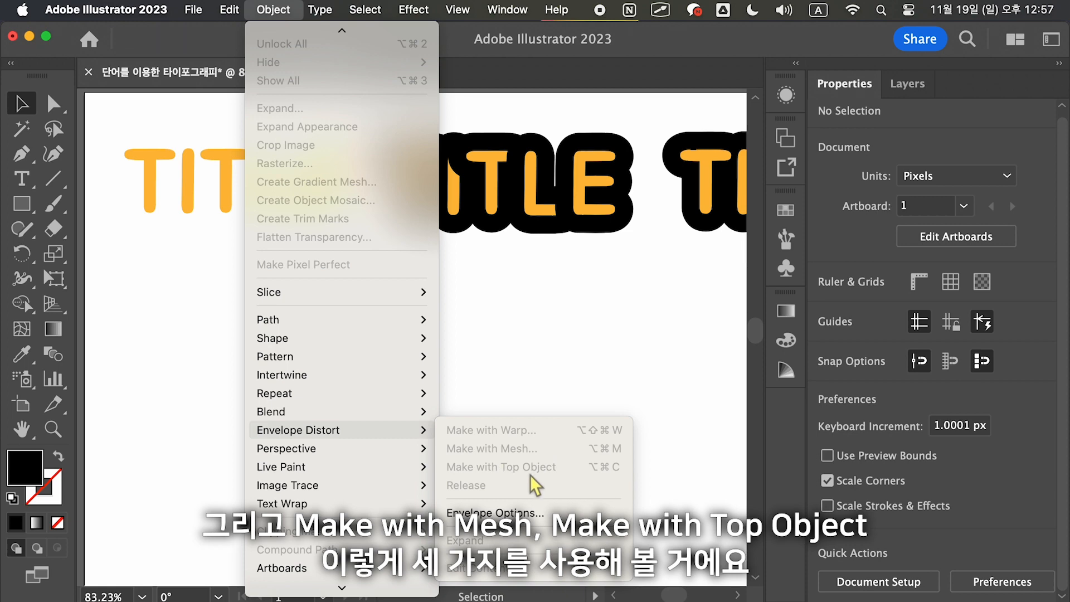
{"action": "left_click", "coordinate": [168, 334]}
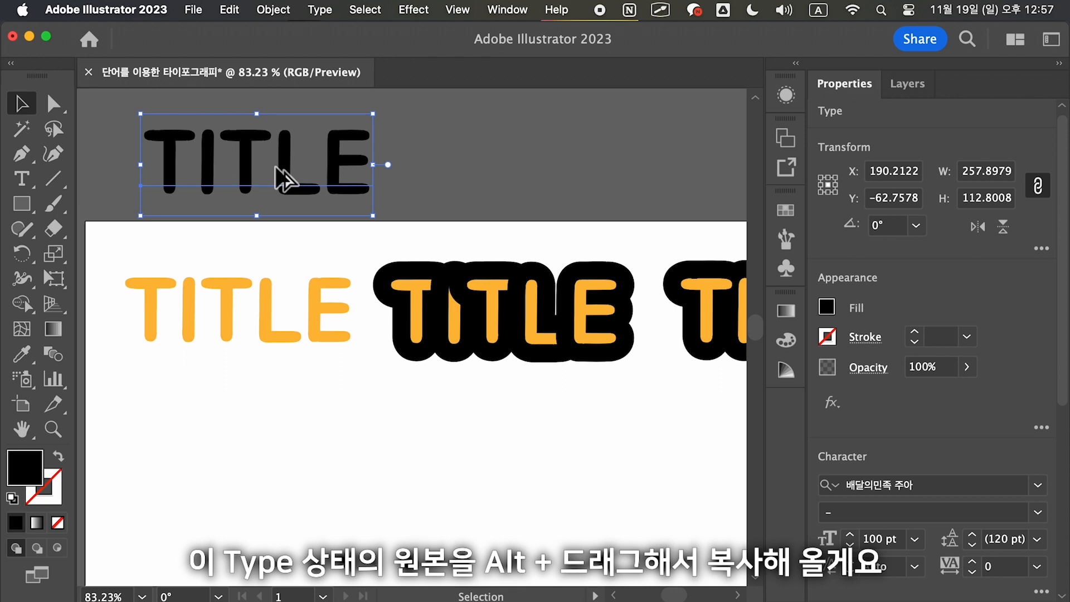
Duplicate the original black TITLE text from above the artboard into its empty area at about X 173 px, Y 348 px
{"action": "left_click_drag", "start_coordinate": [284, 177], "coordinate": [263, 534]}
{"action": "scroll", "coordinate": [263, 534], "scroll_direction": "down", "scroll_amount": 5}
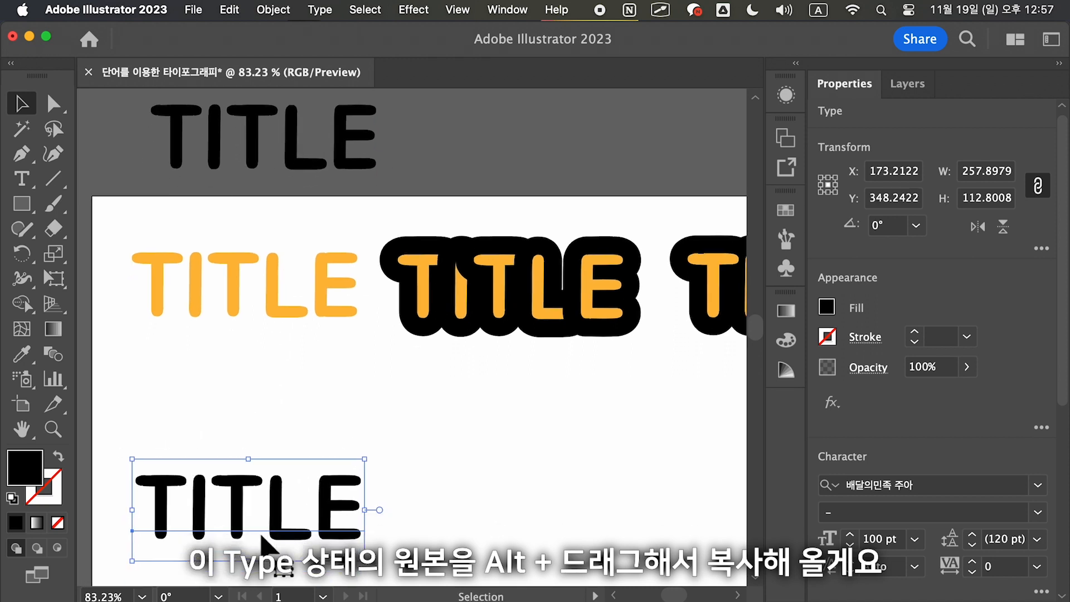
{"action": "scroll", "coordinate": [263, 534], "scroll_direction": "up", "scroll_amount": 3}
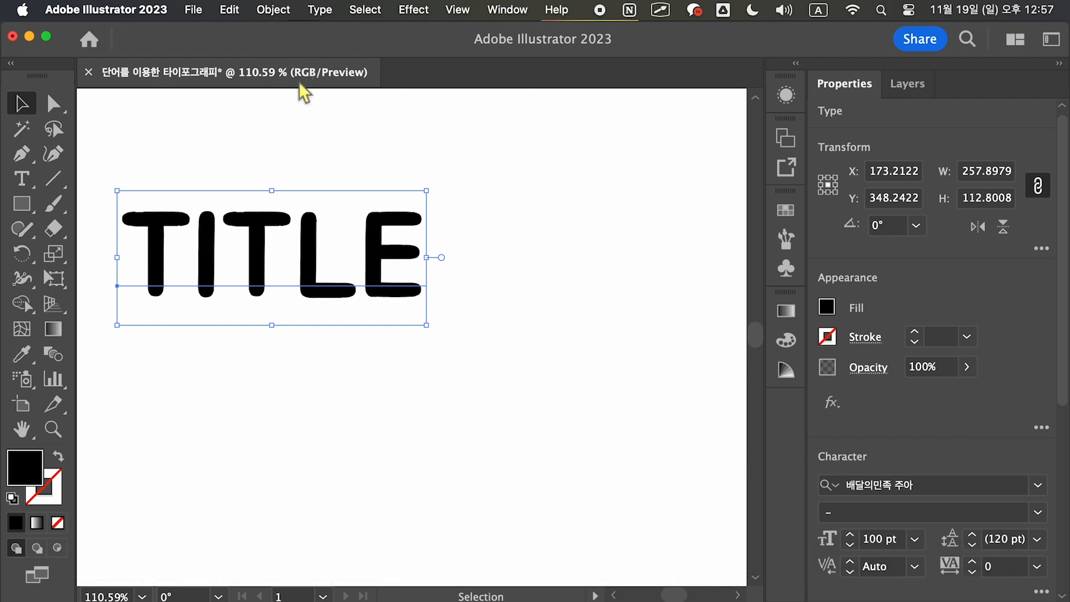
Start an Envelope Distort warp on the duplicated TITLE text using the Arc style
{"action": "left_click", "coordinate": [271, 11]}
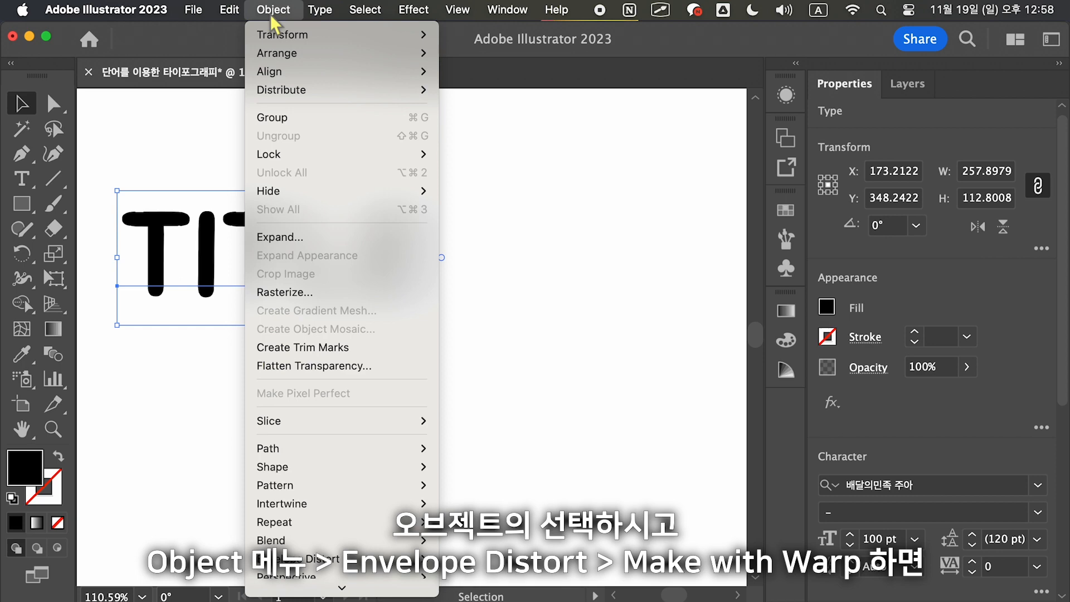
{"action": "mouse_move", "coordinate": [368, 559]}
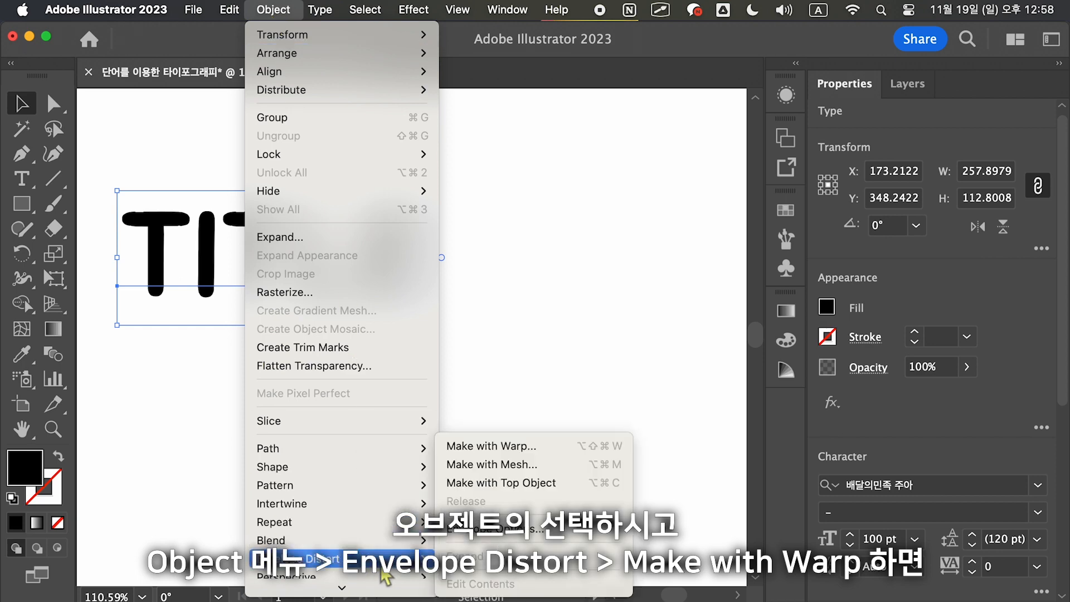
{"action": "left_click", "coordinate": [570, 446]}
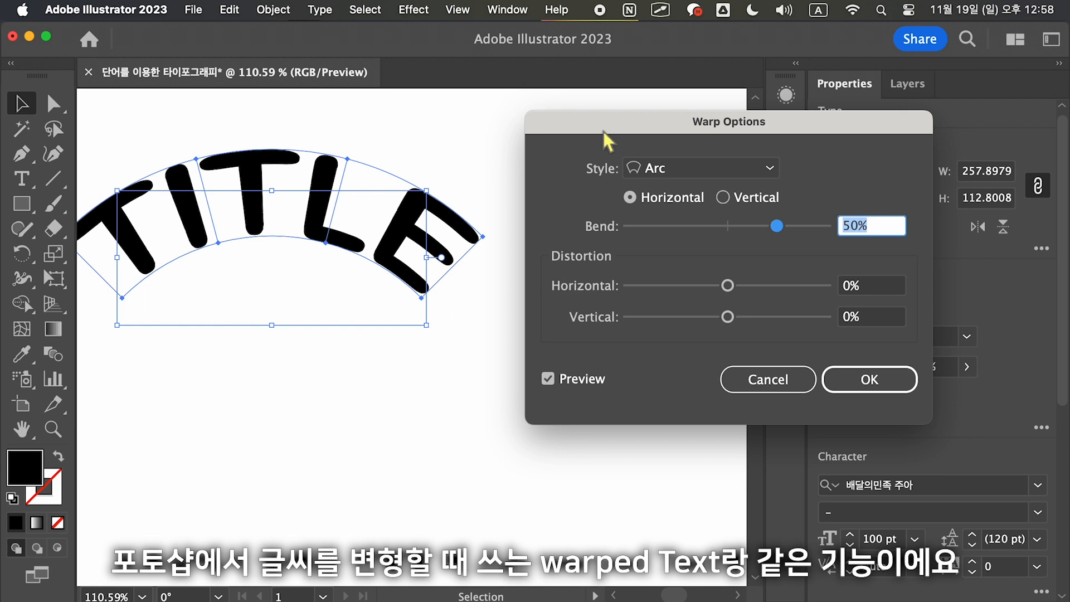
{"action": "left_click", "coordinate": [650, 170]}
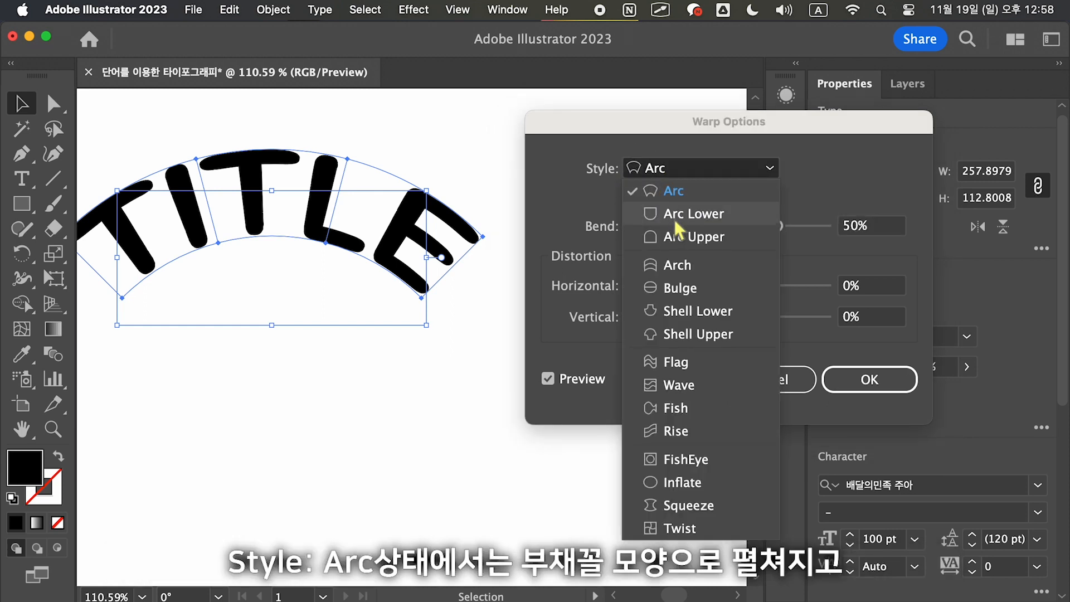
{"action": "left_click", "coordinate": [690, 199]}
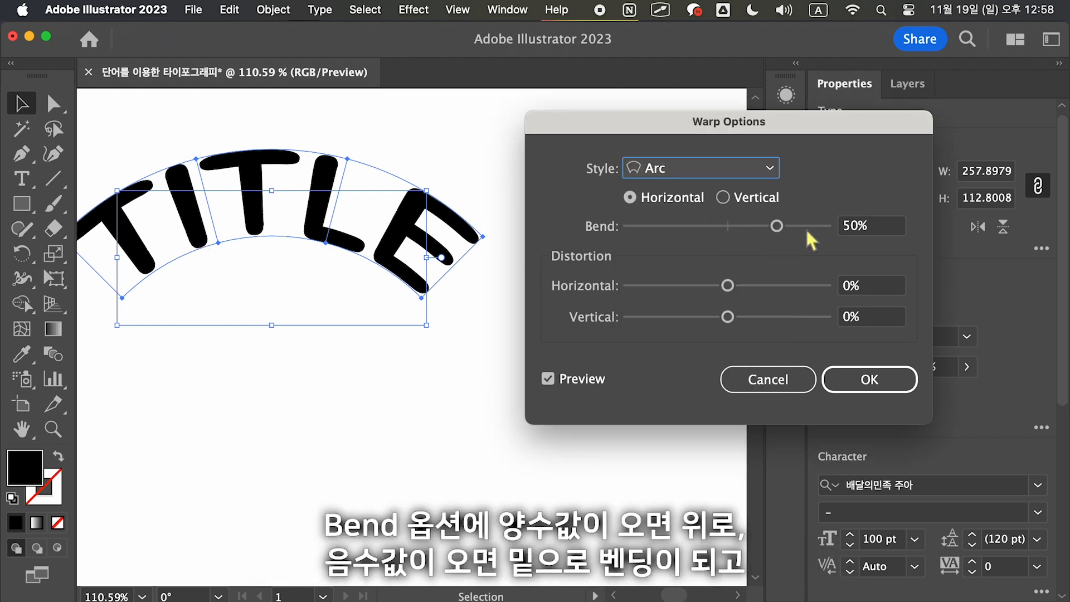
Try a downward Arc bend of -42% and compare the vertical and horizontal bend directions on TITLE
{"action": "left_click_drag", "start_coordinate": [778, 226], "coordinate": [678, 225]}
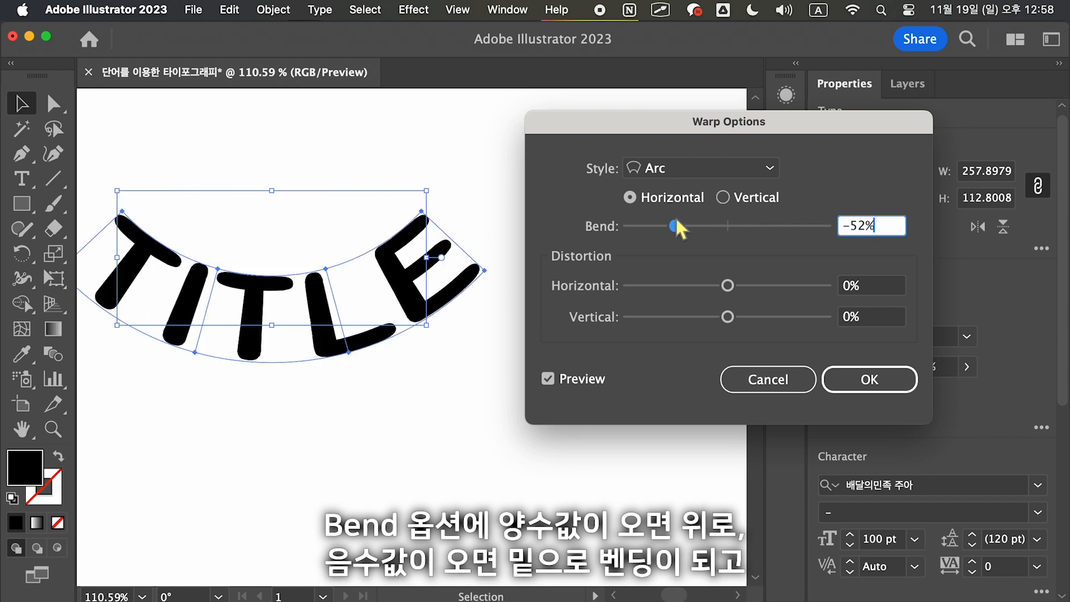
{"action": "left_click_drag", "start_coordinate": [677, 222], "coordinate": [687, 223]}
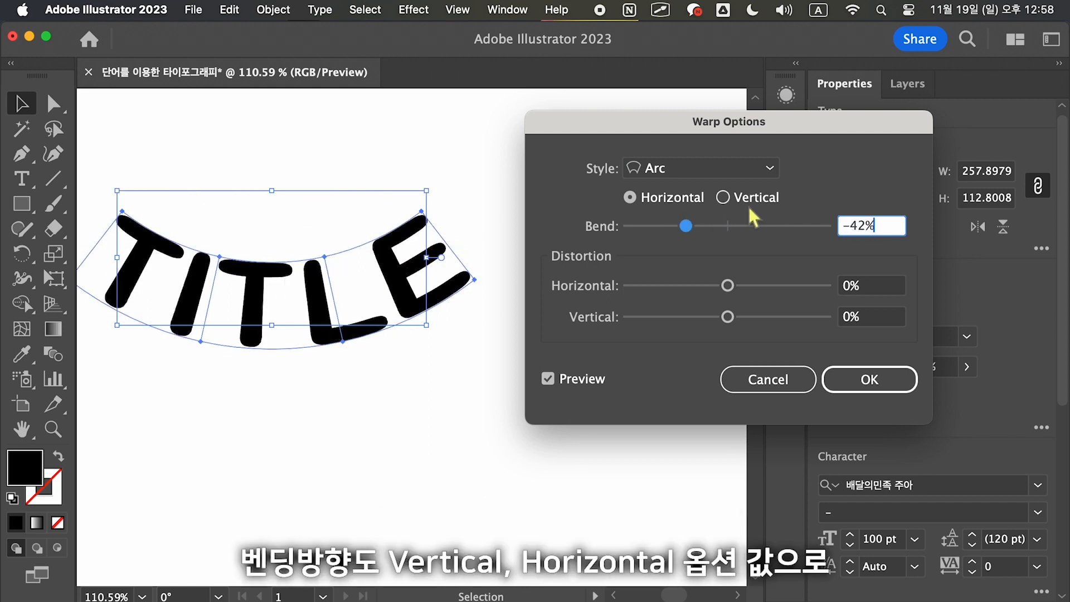
{"action": "left_click", "coordinate": [728, 197]}
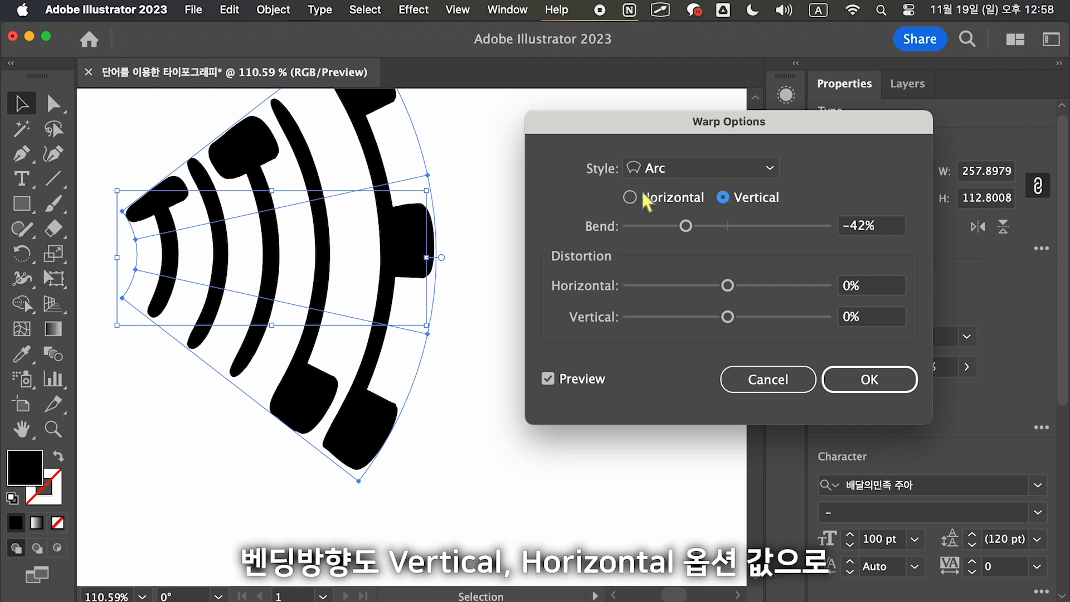
{"action": "left_click", "coordinate": [641, 201]}
{"action": "left_click", "coordinate": [745, 199]}
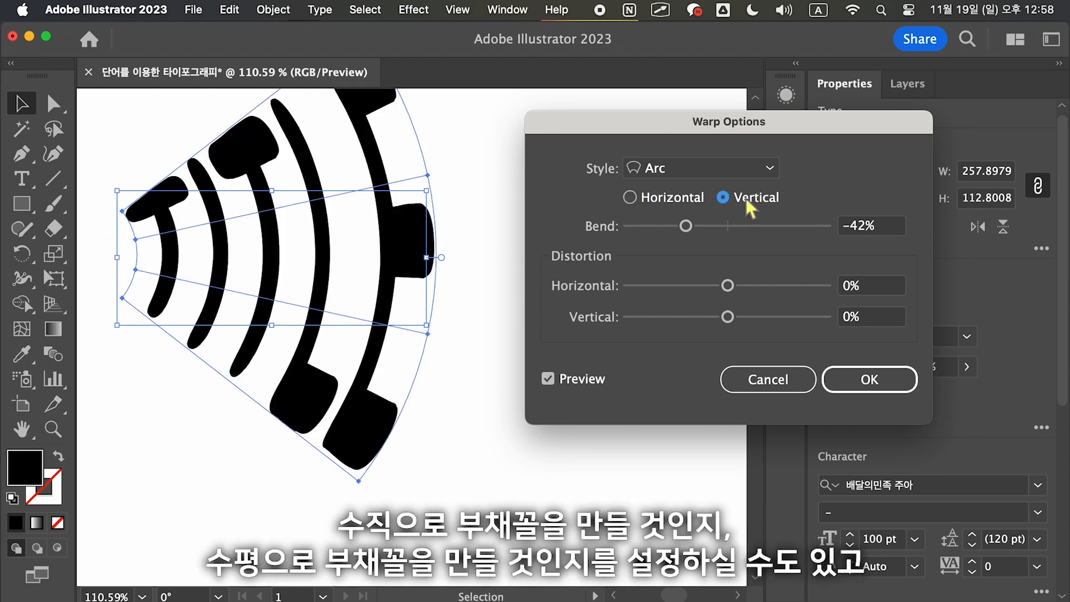
{"action": "left_click", "coordinate": [671, 202]}
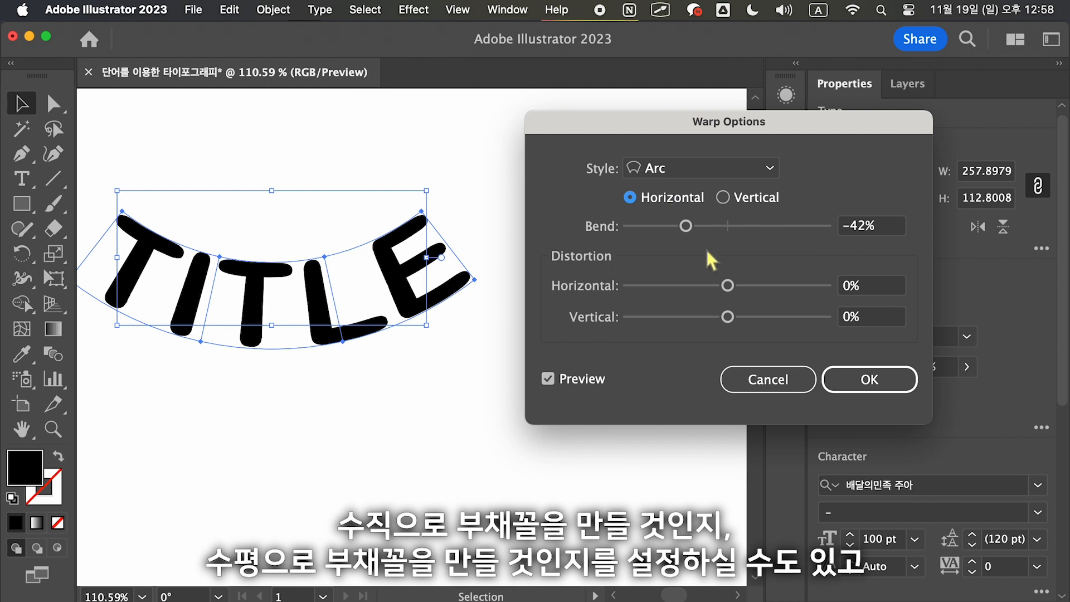
Try 1% horizontal and 28% vertical distortion on the warp, and reset both to 0%
{"action": "mouse_move", "coordinate": [728, 285]}
{"action": "left_mouse_down"}
{"action": "mouse_move", "coordinate": [655, 286]}
{"action": "mouse_move", "coordinate": [787, 290]}
{"action": "mouse_move", "coordinate": [728, 287]}
{"action": "left_mouse_up"}
{"action": "left_click_drag", "start_coordinate": [728, 317], "coordinate": [757, 319]}
{"action": "left_click", "coordinate": [878, 291]}
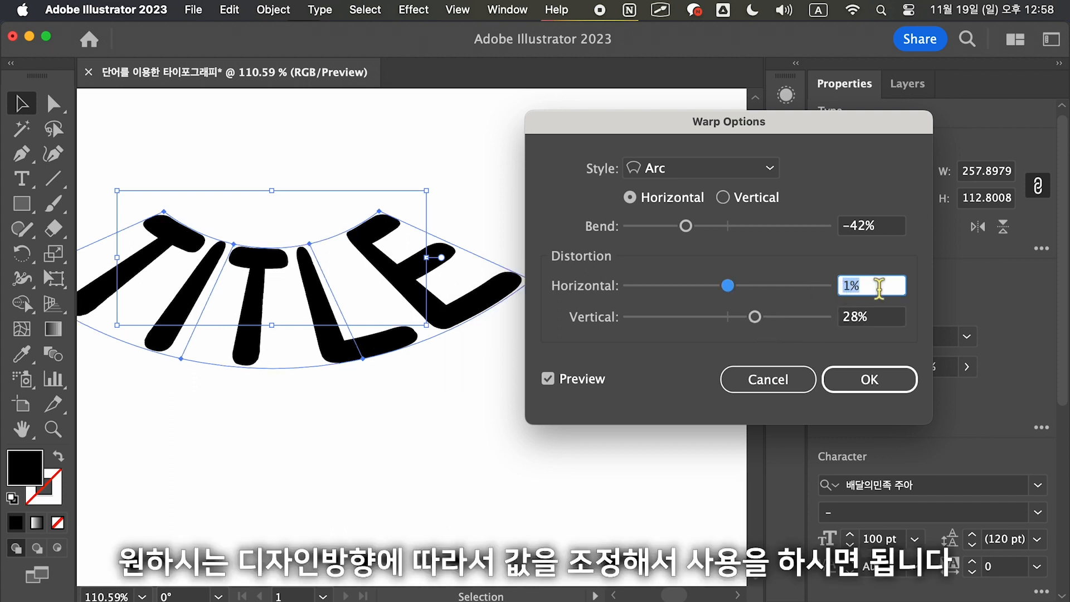
{"action": "type", "text": "0"}
{"action": "left_click", "coordinate": [880, 316]}
{"action": "type", "text": "0"}
Set the warp's bend to 50%
{"action": "left_click", "coordinate": [894, 228]}
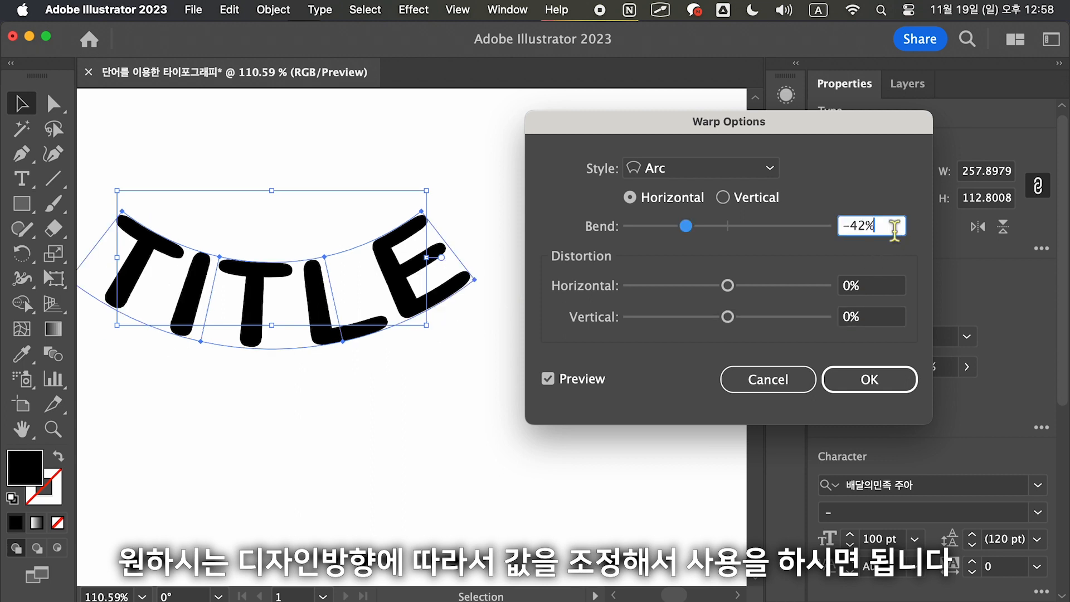
{"action": "left_click_drag", "start_coordinate": [894, 229], "coordinate": [815, 243]}
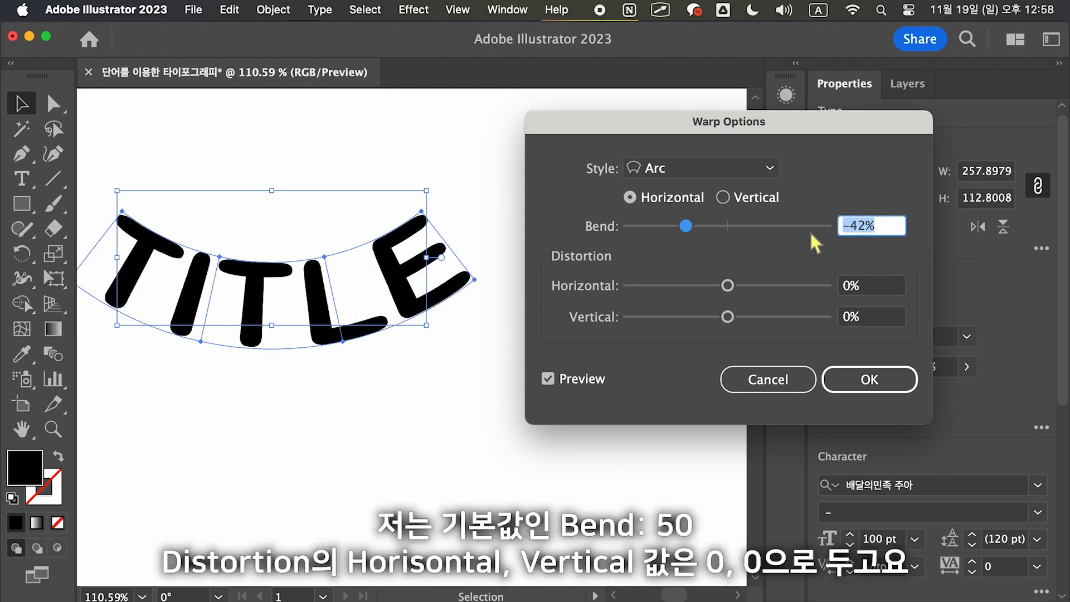
{"action": "type", "text": "50"}
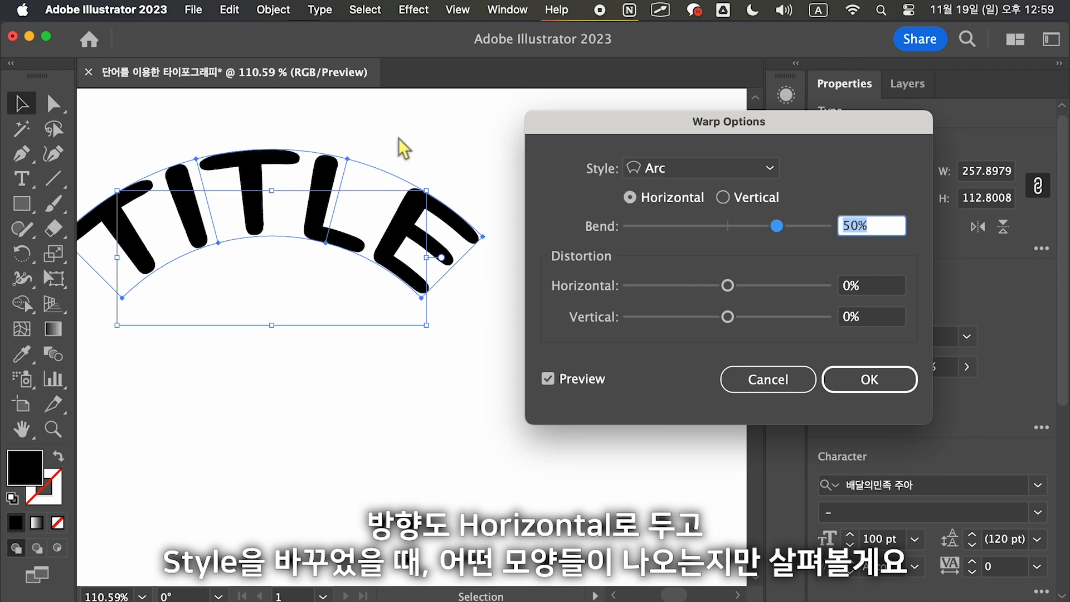
Preview the Arc Lower, Arc Upper and Arch warp styles on the TITLE text
{"action": "left_click", "coordinate": [714, 172]}
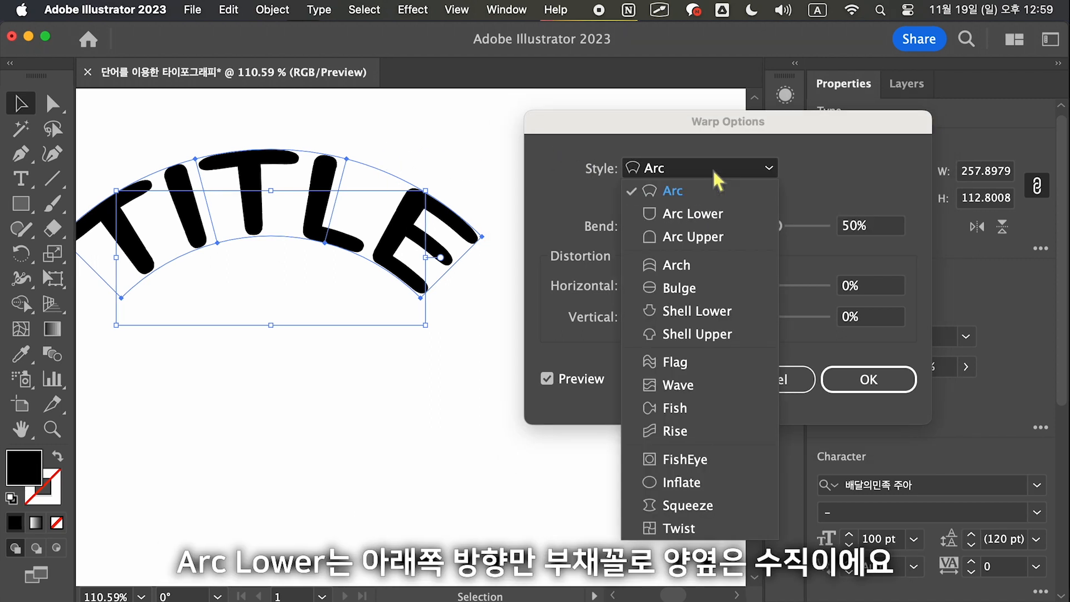
{"action": "left_click", "coordinate": [704, 219]}
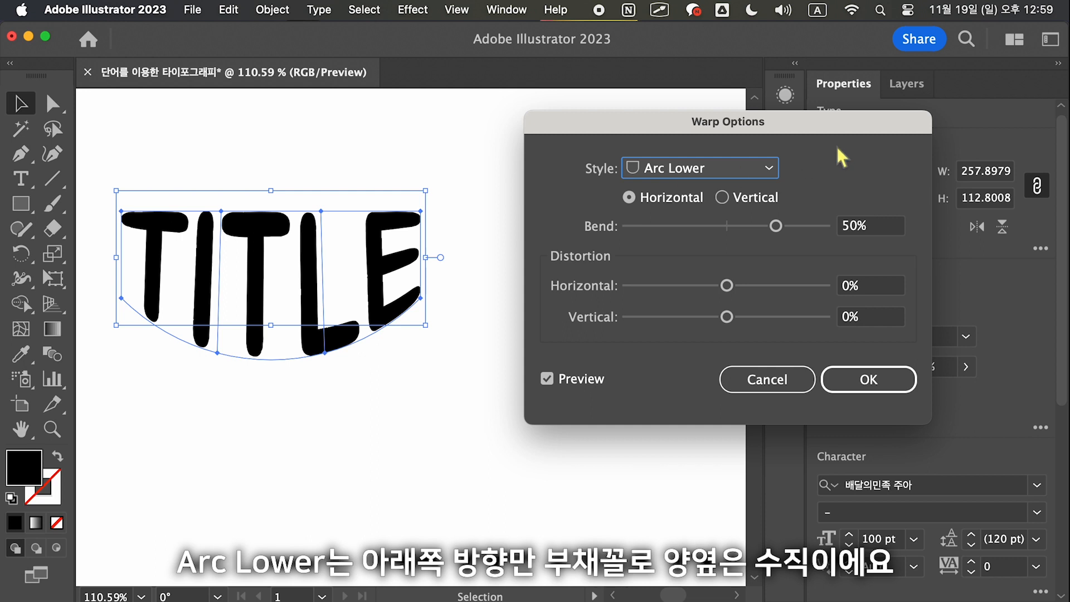
{"action": "left_click", "coordinate": [737, 170]}
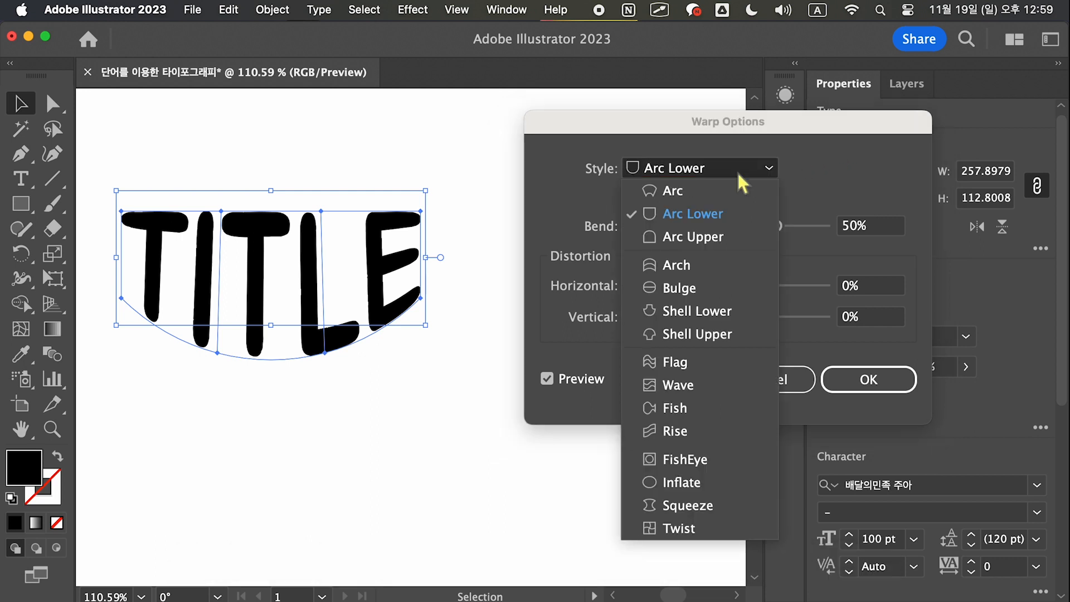
{"action": "left_click", "coordinate": [692, 239]}
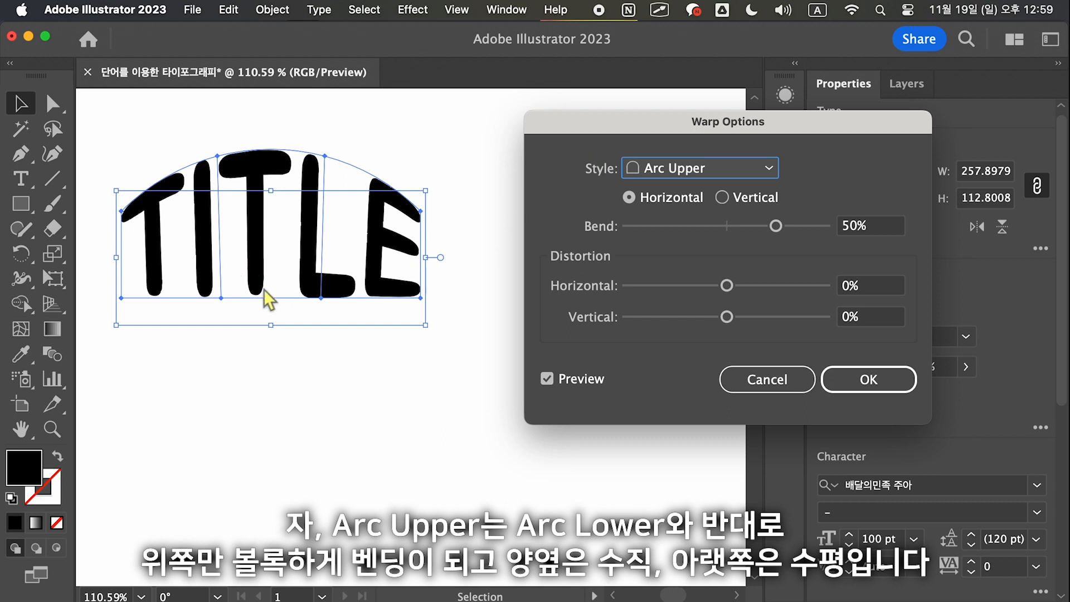
{"action": "left_click", "coordinate": [731, 173]}
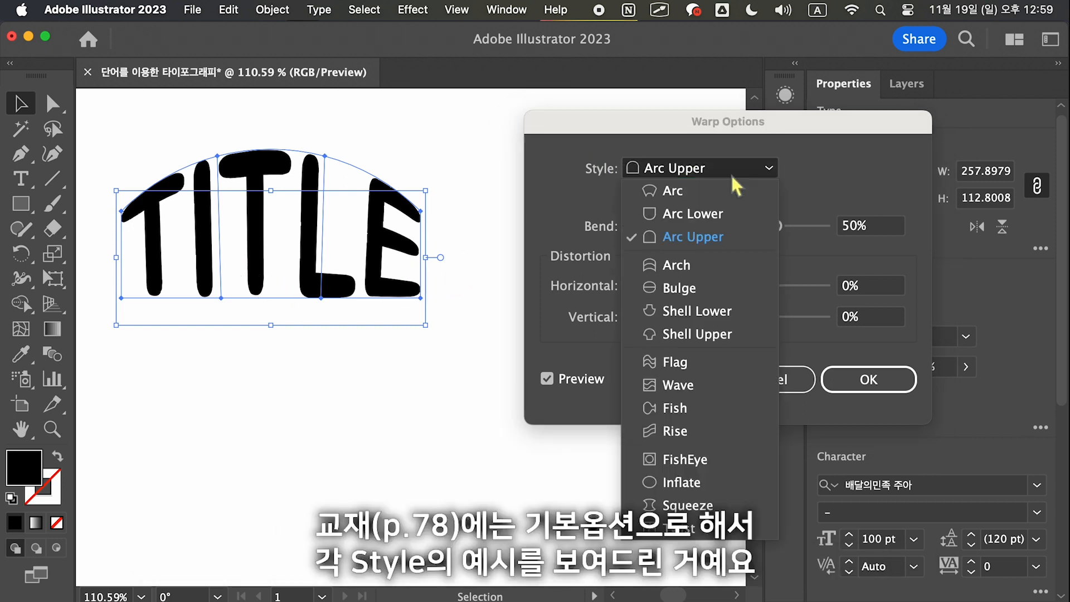
{"action": "left_click", "coordinate": [698, 265]}
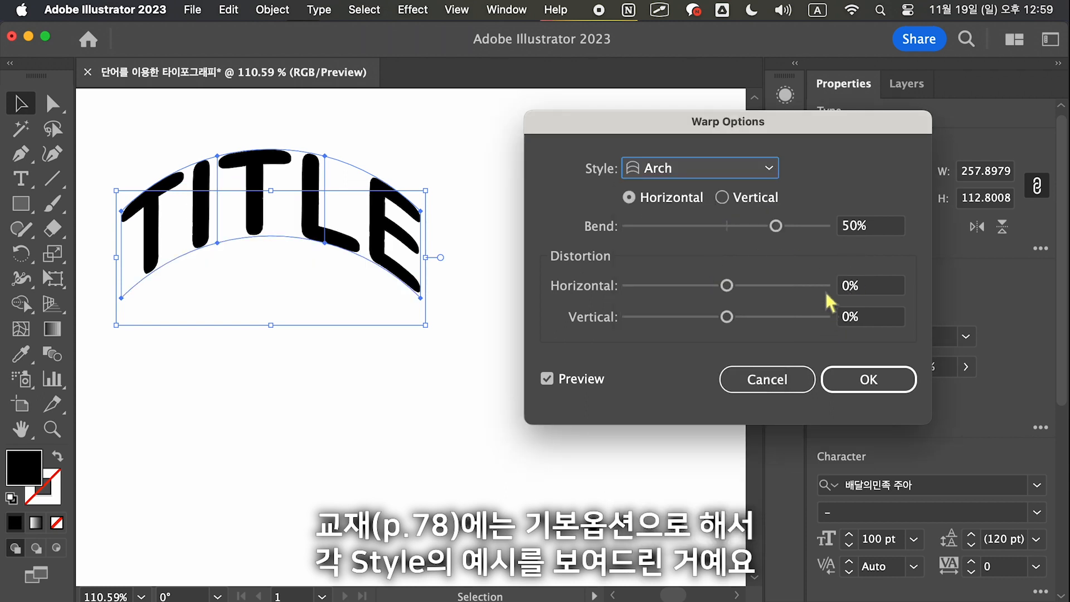
Apply the Shell Upper warp style to the TITLE text
{"action": "left_click", "coordinate": [728, 168]}
{"action": "left_click", "coordinate": [711, 333]}
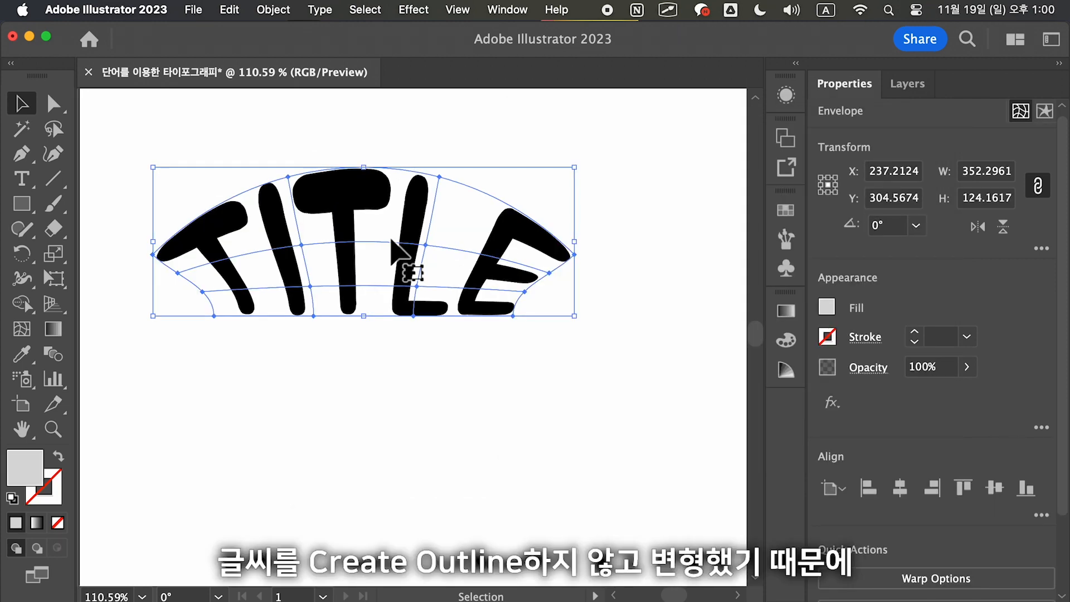
Replace the text inside the warped envelope with 별이구르미 and leave the envelope's editing mode
{"action": "double_click", "coordinate": [422, 247]}
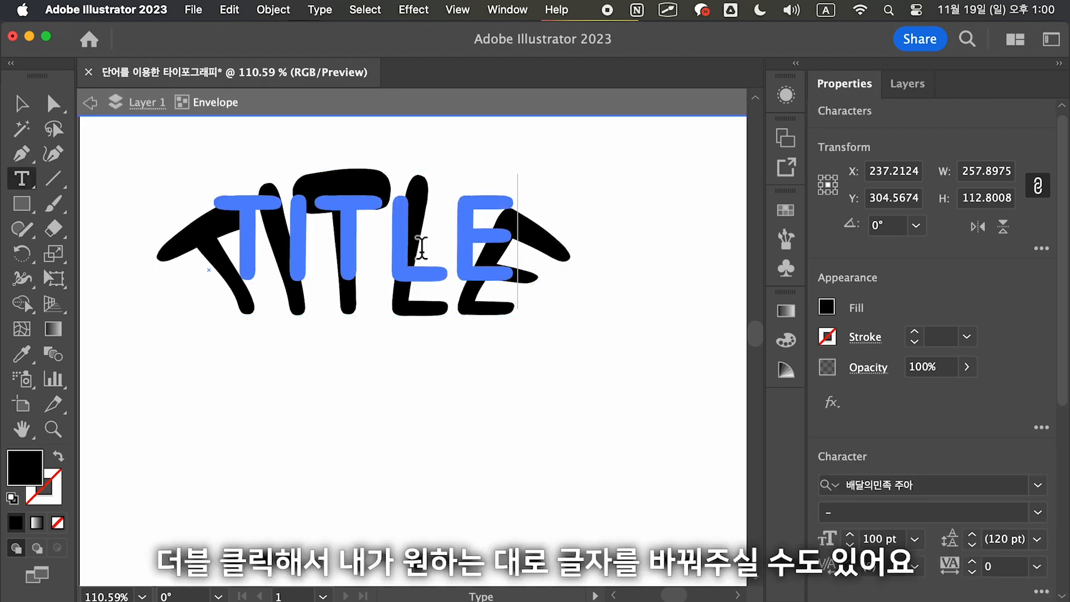
{"action": "key", "text": "BackSpace"}
{"action": "key", "text": "BackSpace"}
{"action": "key", "text": "BackSpace"}
{"action": "key", "text": "BackSpace"}
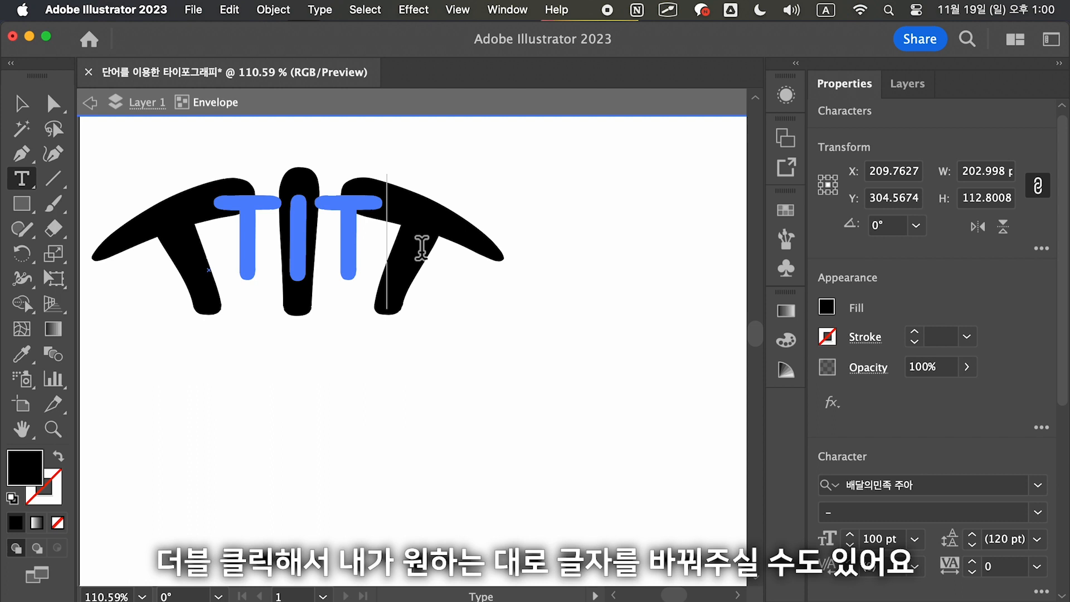
{"action": "key", "text": "BackSpace"}
{"action": "key", "text": "ctrl+space"}
{"action": "type", "text": "별이구르미"}
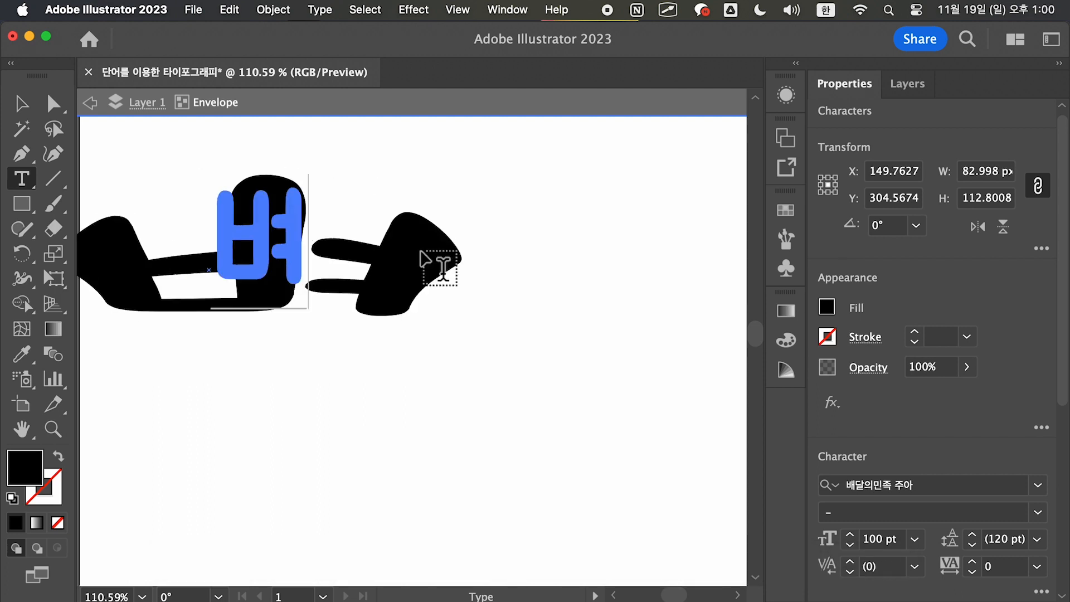
{"action": "key", "text": "Escape"}
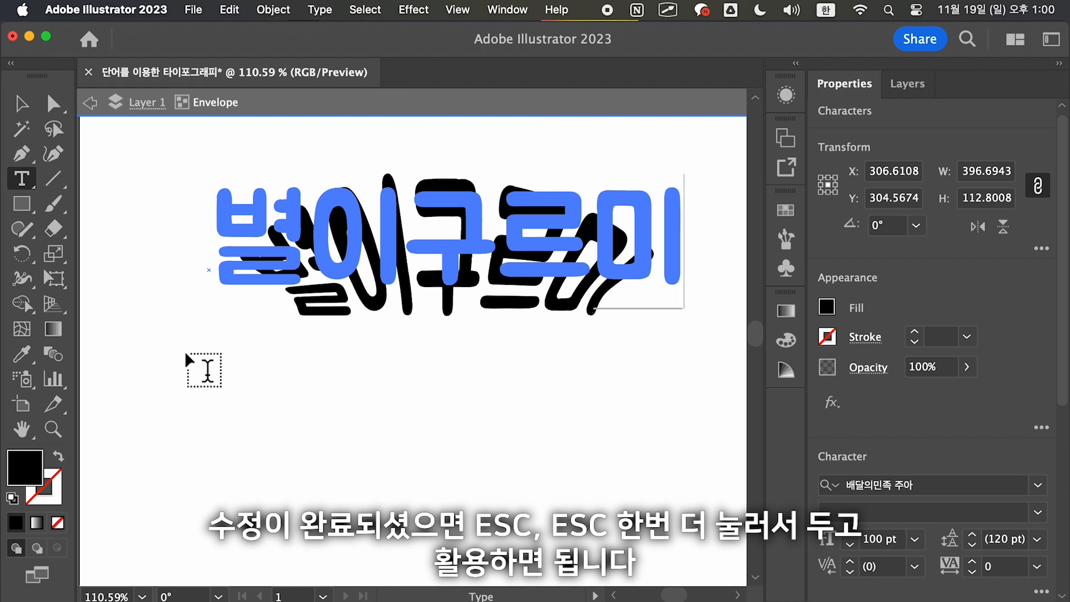
{"action": "key", "text": "Escape"}
{"action": "key", "text": "Escape"}
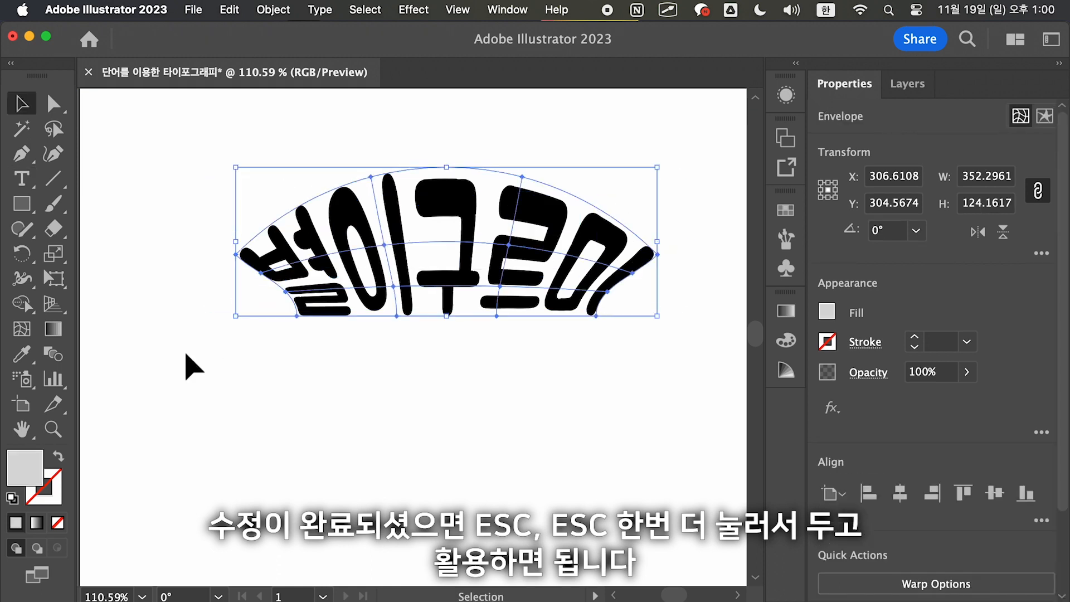
Move the warped 별이구르미 text toward the artboard's left edge, below the orange TITLE, and deselect it
{"action": "left_click_drag", "start_coordinate": [322, 269], "coordinate": [246, 246]}
{"action": "left_click", "coordinate": [333, 348]}
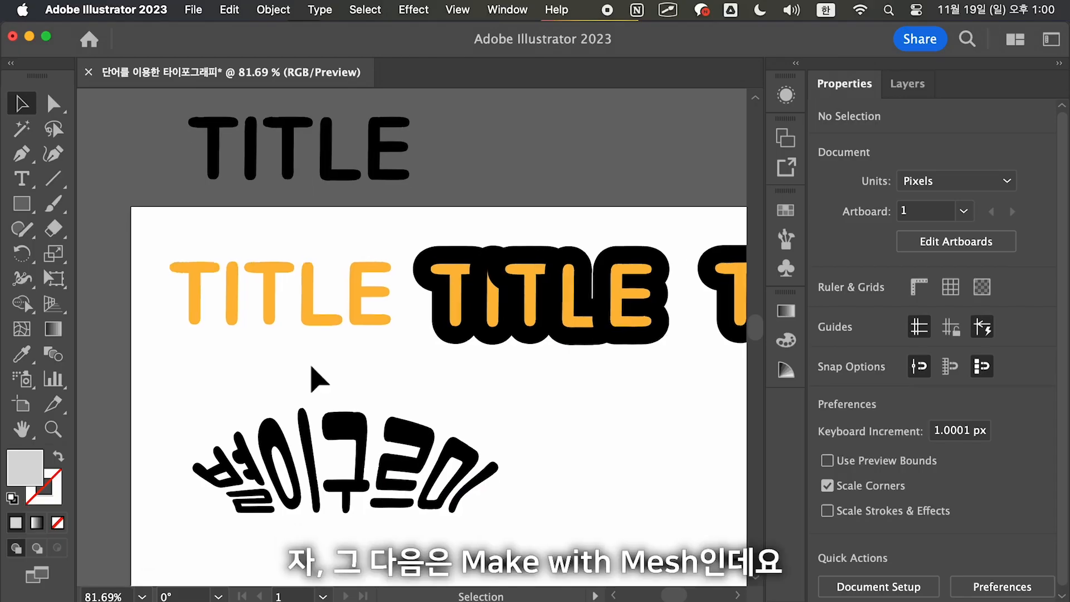
Duplicate the original black TITLE text from above the artboard beside the warped text, at about X 663 px, Y 302 px
{"action": "scroll", "coordinate": [321, 366], "scroll_direction": "down", "scroll_amount": 3}
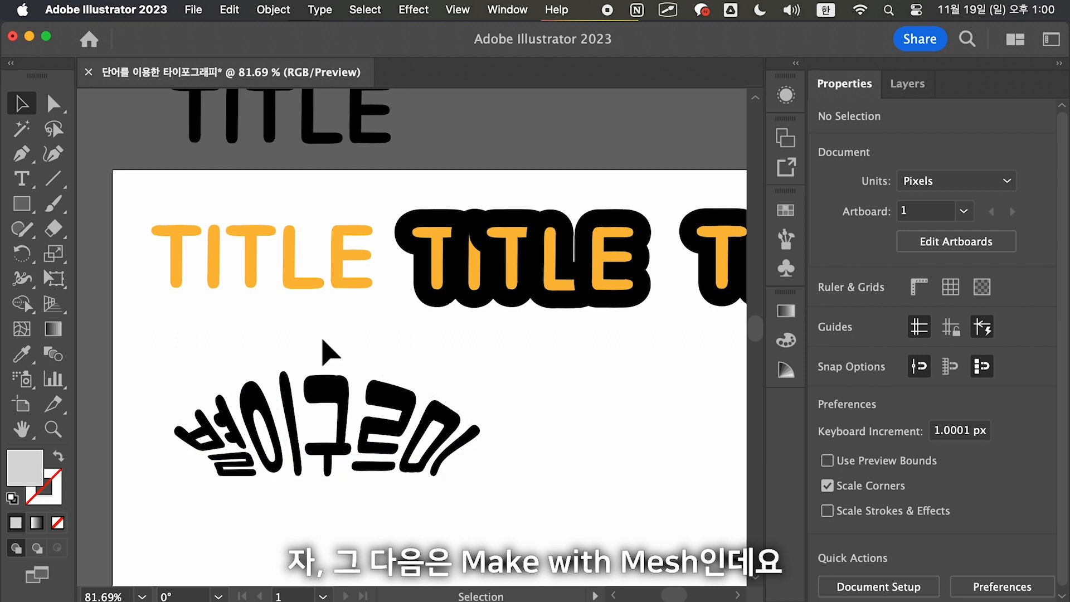
{"action": "left_click", "coordinate": [336, 161]}
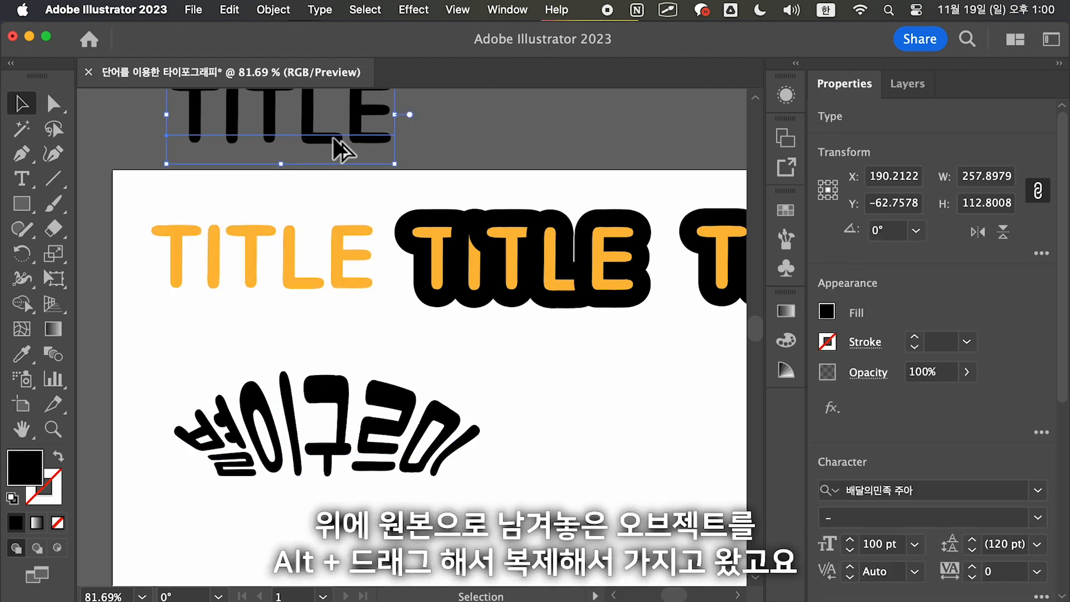
{"action": "left_click_drag", "start_coordinate": [337, 148], "coordinate": [690, 477]}
{"action": "scroll", "coordinate": [577, 505], "scroll_direction": "right", "scroll_amount": 5}
{"action": "scroll", "coordinate": [576, 505], "scroll_direction": "down", "scroll_amount": 3}
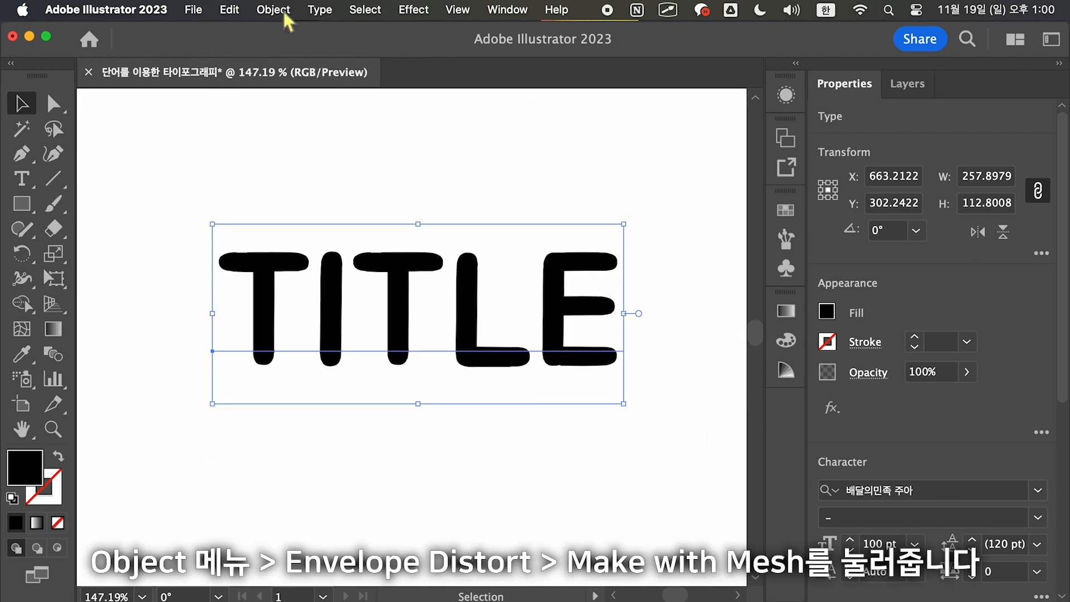
Apply an Envelope Distort mesh with 4 rows and 4 columns to the new TITLE copy
{"action": "left_click", "coordinate": [273, 10]}
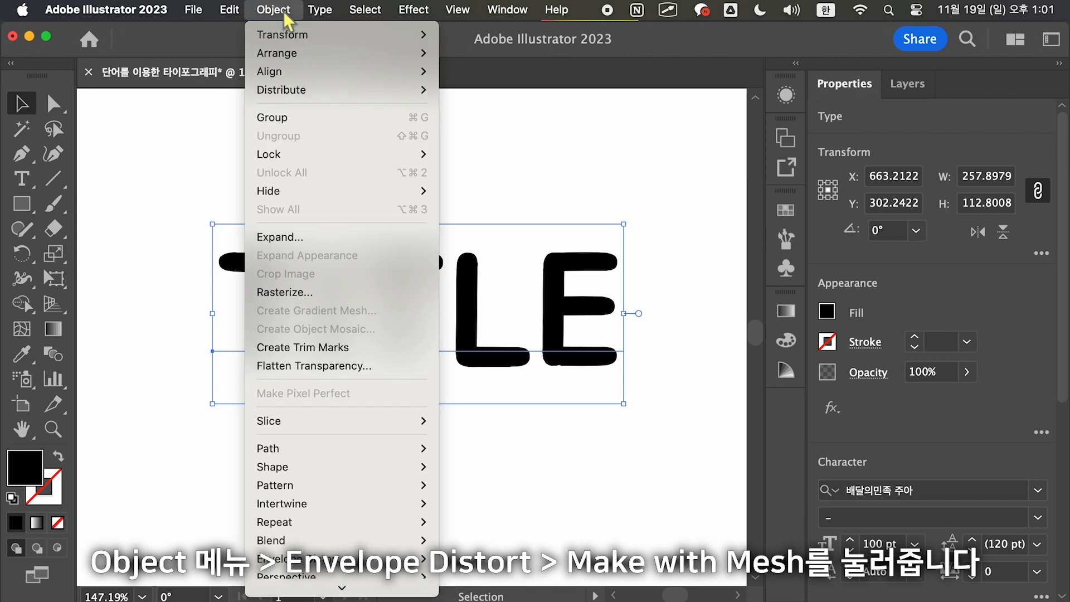
{"action": "mouse_move", "coordinate": [339, 560]}
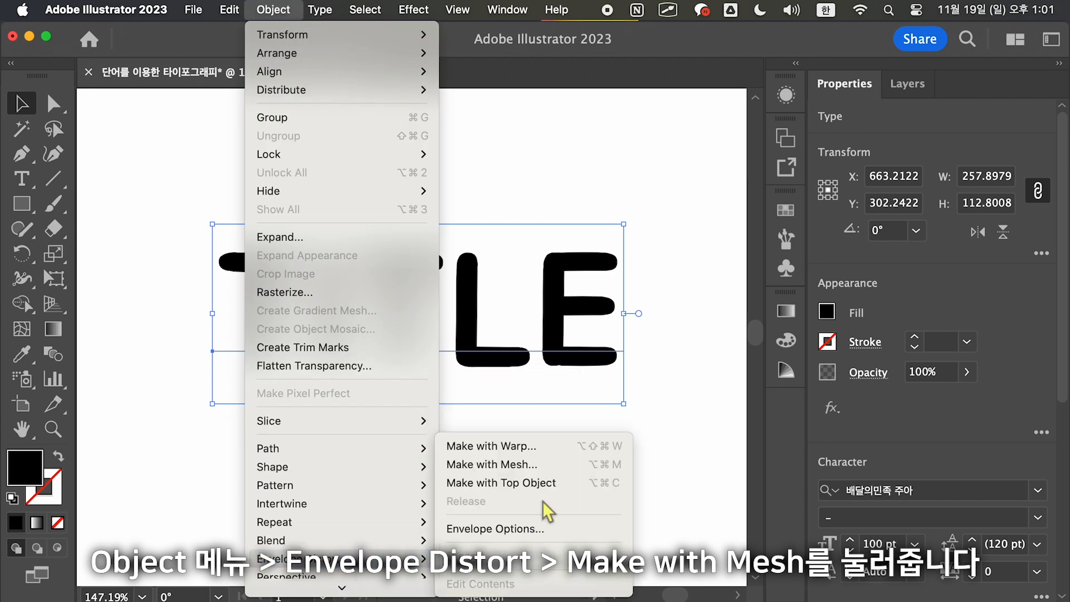
{"action": "left_click", "coordinate": [533, 471]}
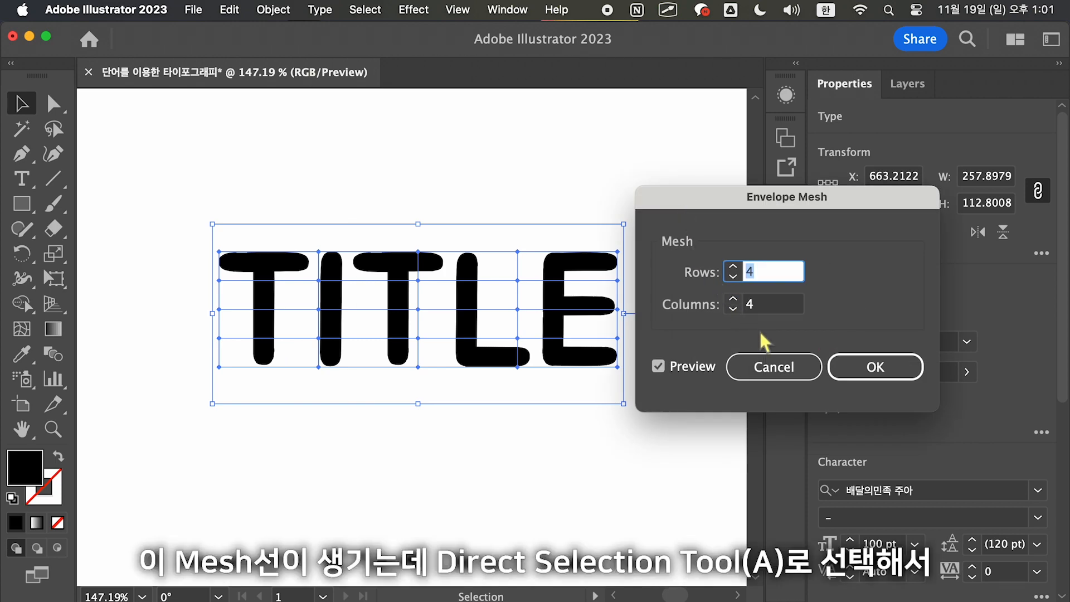
{"action": "left_click", "coordinate": [887, 374]}
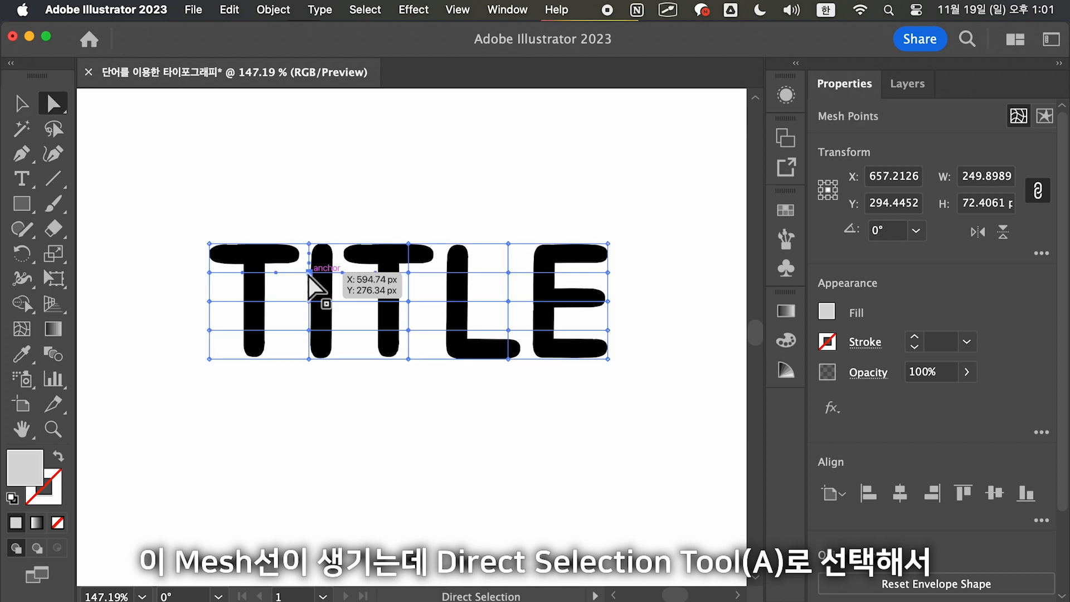
Try reshaping the 4 by 4 mesh on TITLE by pulling several inner and upper mesh points out of place
{"action": "left_click", "coordinate": [311, 276]}
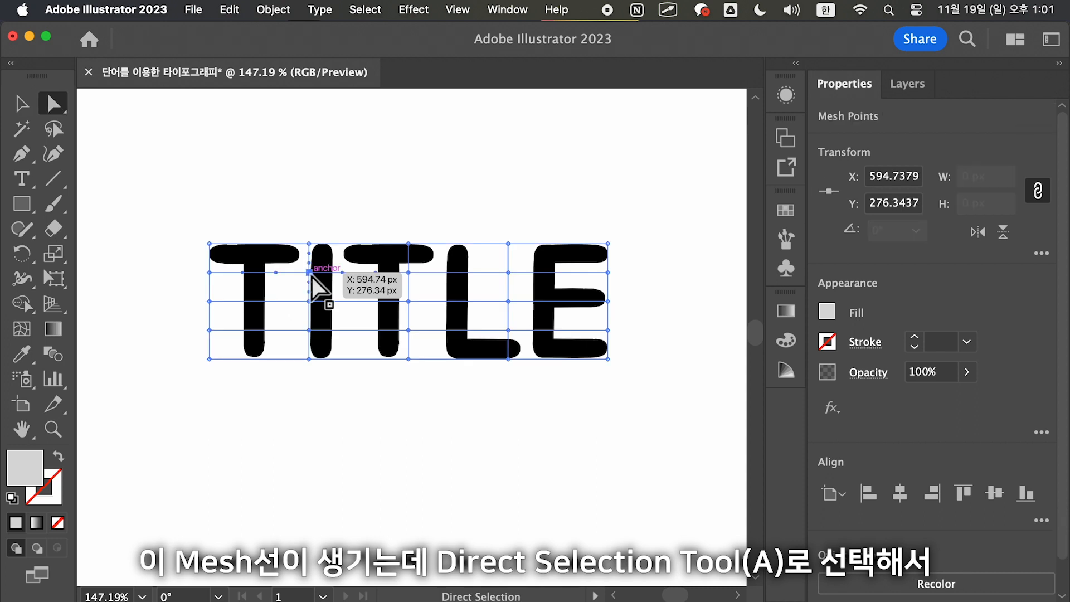
{"action": "left_click_drag", "start_coordinate": [311, 276], "coordinate": [294, 264]}
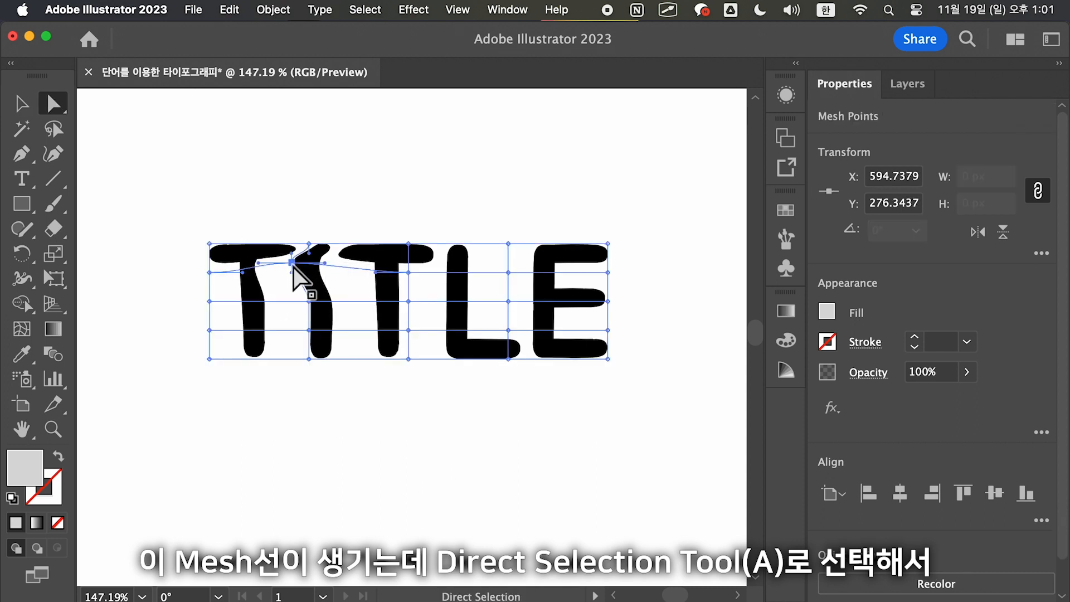
{"action": "mouse_move", "coordinate": [312, 326]}
{"action": "left_mouse_down"}
{"action": "mouse_move", "coordinate": [333, 332]}
{"action": "mouse_move", "coordinate": [318, 352]}
{"action": "mouse_move", "coordinate": [329, 333]}
{"action": "left_mouse_up"}
{"action": "left_click_drag", "start_coordinate": [409, 302], "coordinate": [408, 229]}
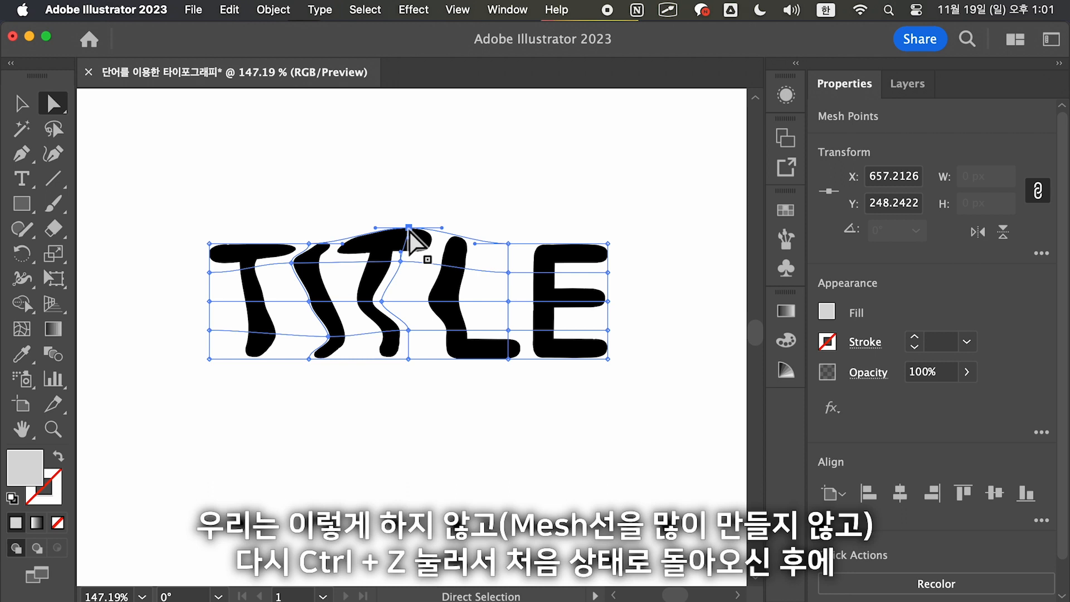
Undo the mesh point edits and the 4 by 4 envelope mesh, going back to the plain TITLE text
{"action": "key", "text": "ctrl+z"}
{"action": "key", "text": "ctrl+z"}
{"action": "key", "text": "ctrl+z"}
{"action": "key", "text": "ctrl+z"}
{"action": "key", "text": "ctrl+z"}
{"action": "key", "text": "ctrl+z"}
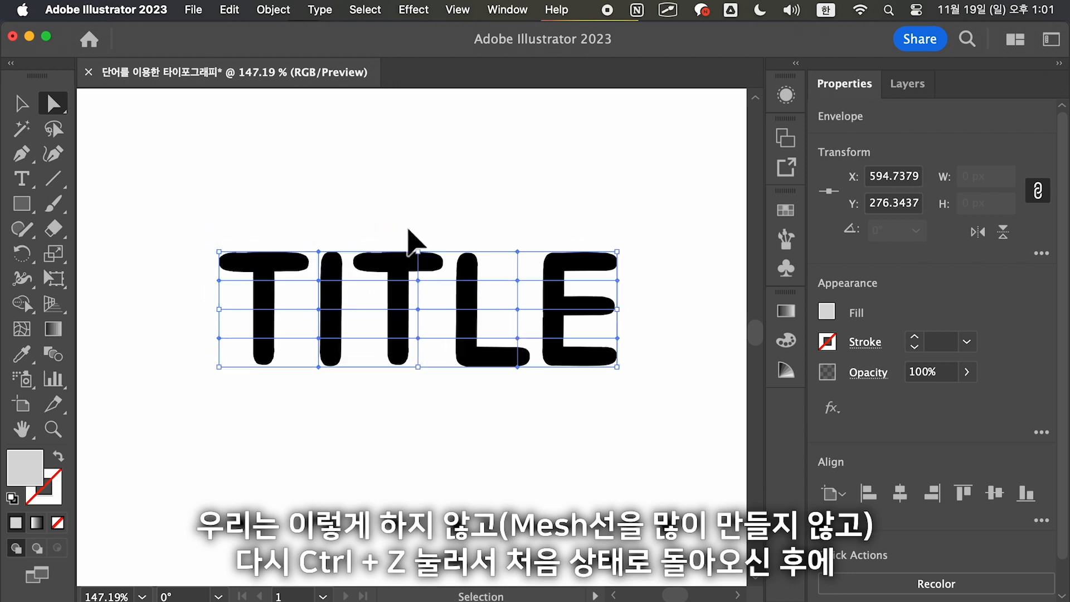
{"action": "key", "text": "ctrl+z"}
{"action": "key", "text": "ctrl+z"}
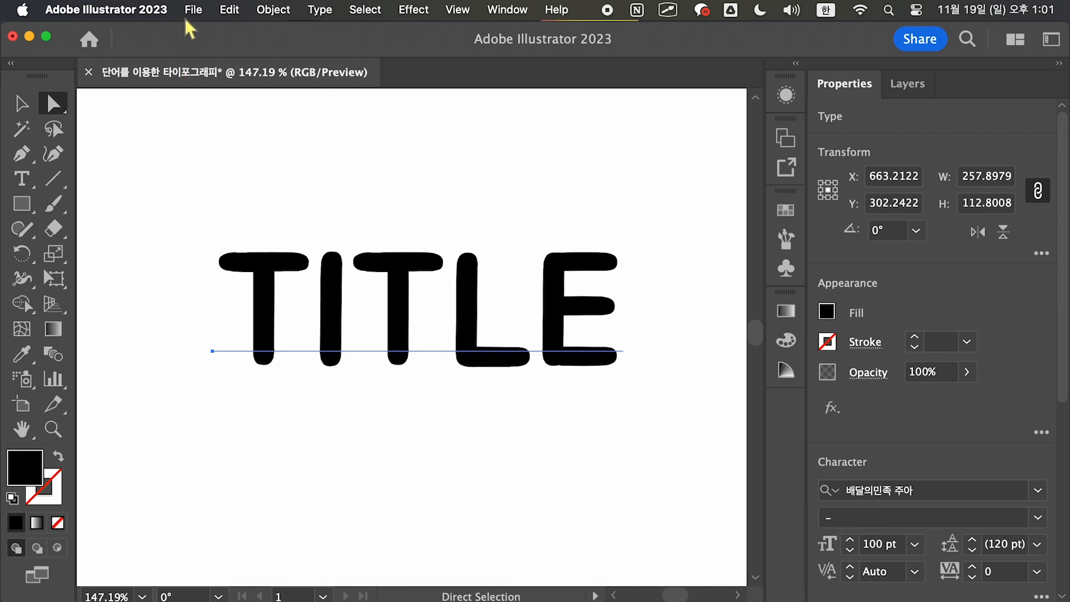
Apply an Envelope Distort mesh with 1 row and 5 columns to the TITLE text
{"action": "left_click", "coordinate": [290, 10]}
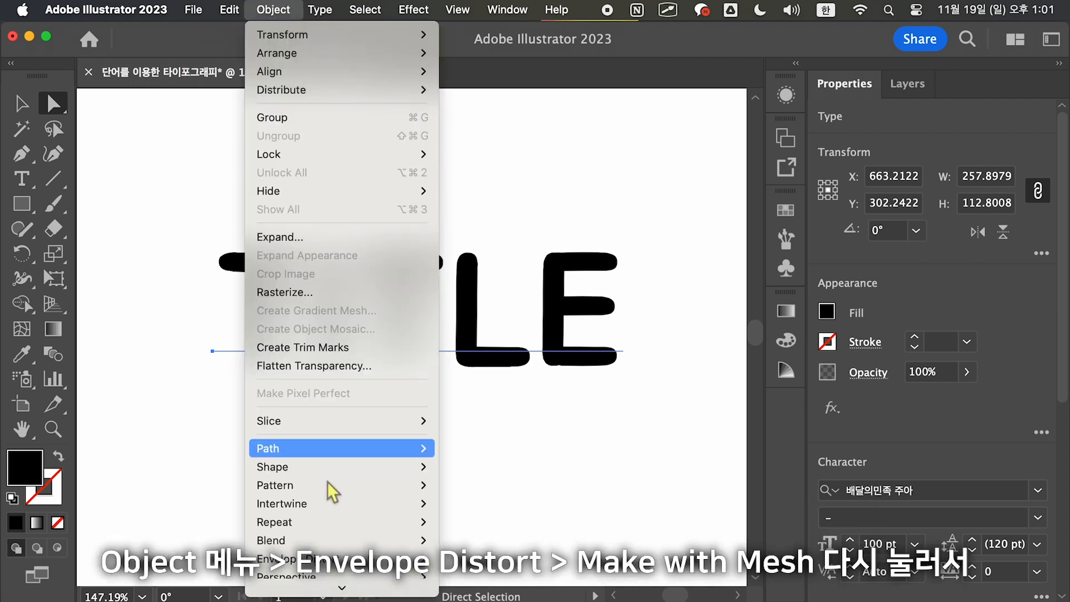
{"action": "mouse_move", "coordinate": [334, 557]}
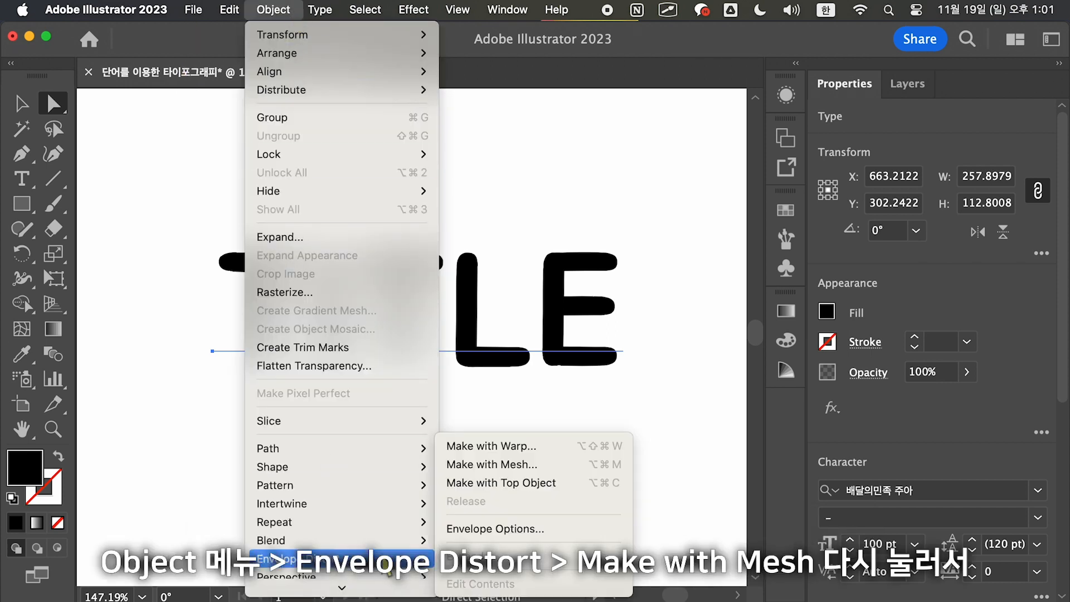
{"action": "left_click", "coordinate": [574, 468]}
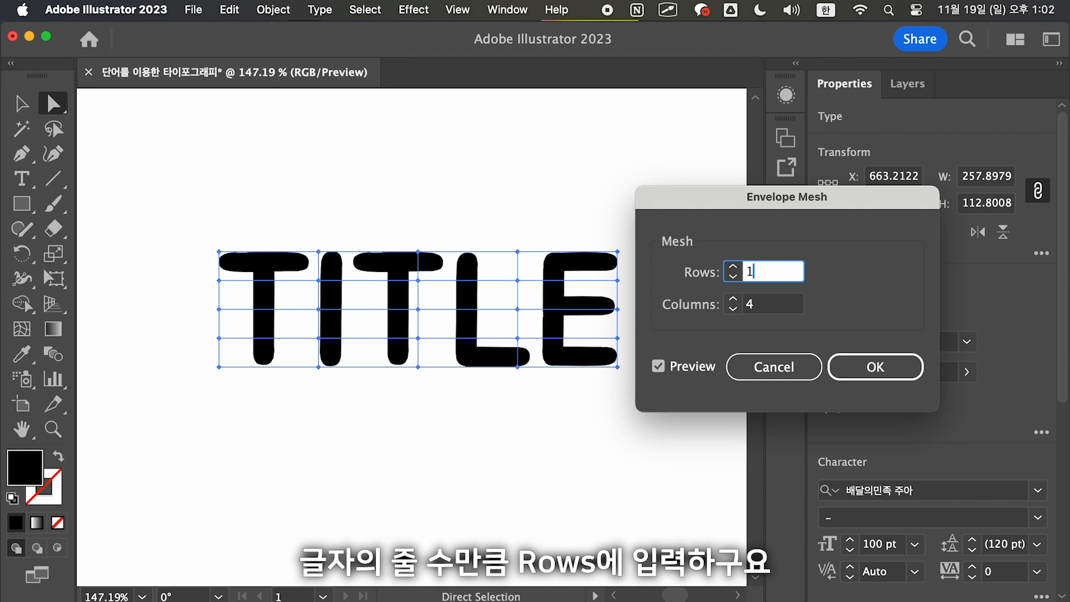
{"action": "key", "text": "Tab"}
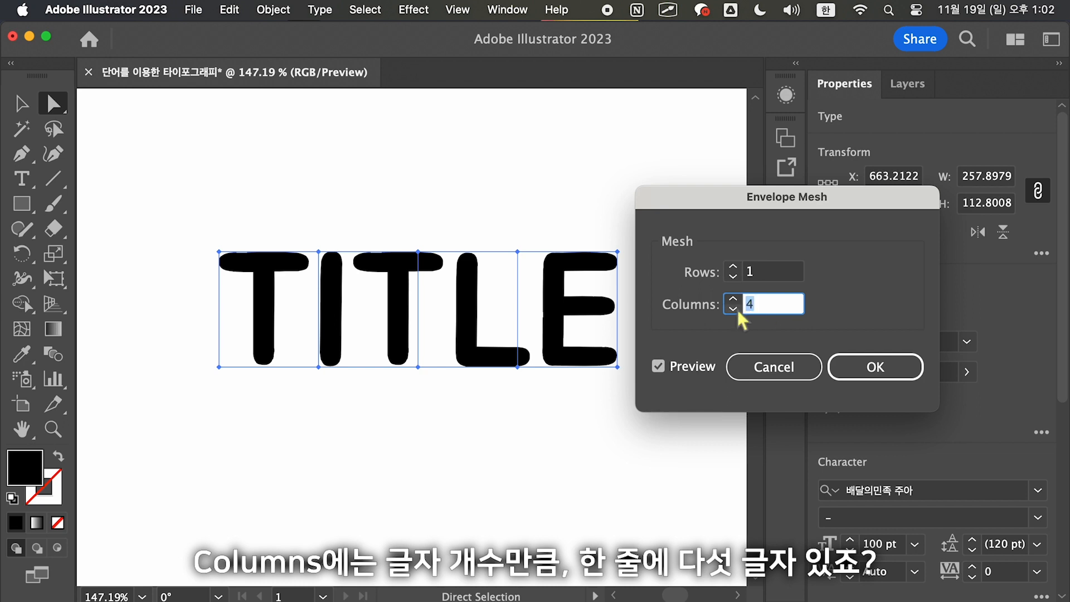
{"action": "type", "text": "5"}
{"action": "left_click", "coordinate": [781, 276]}
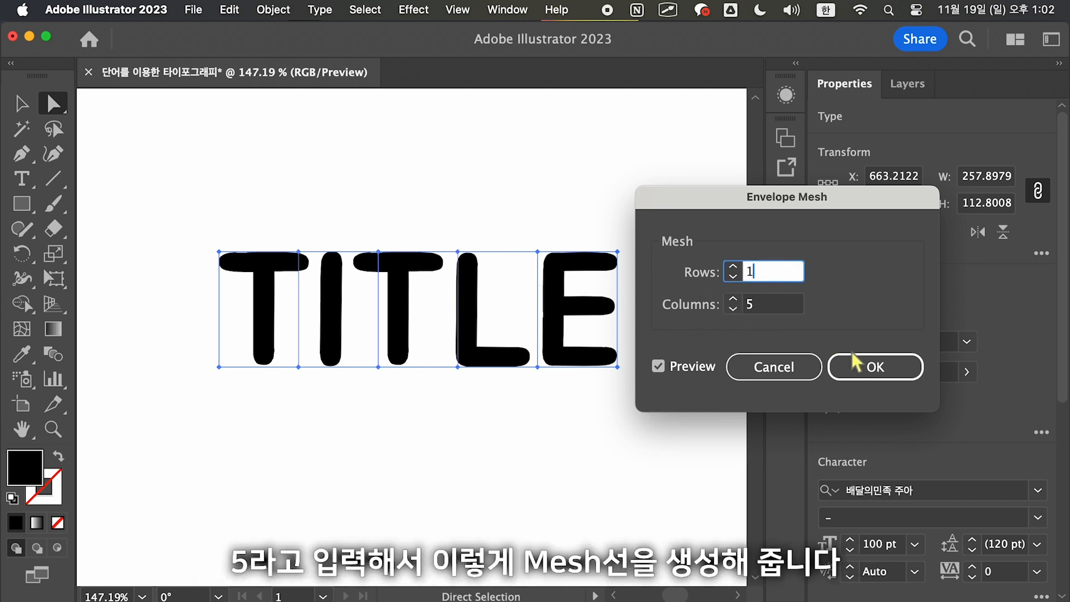
{"action": "left_click", "coordinate": [868, 366]}
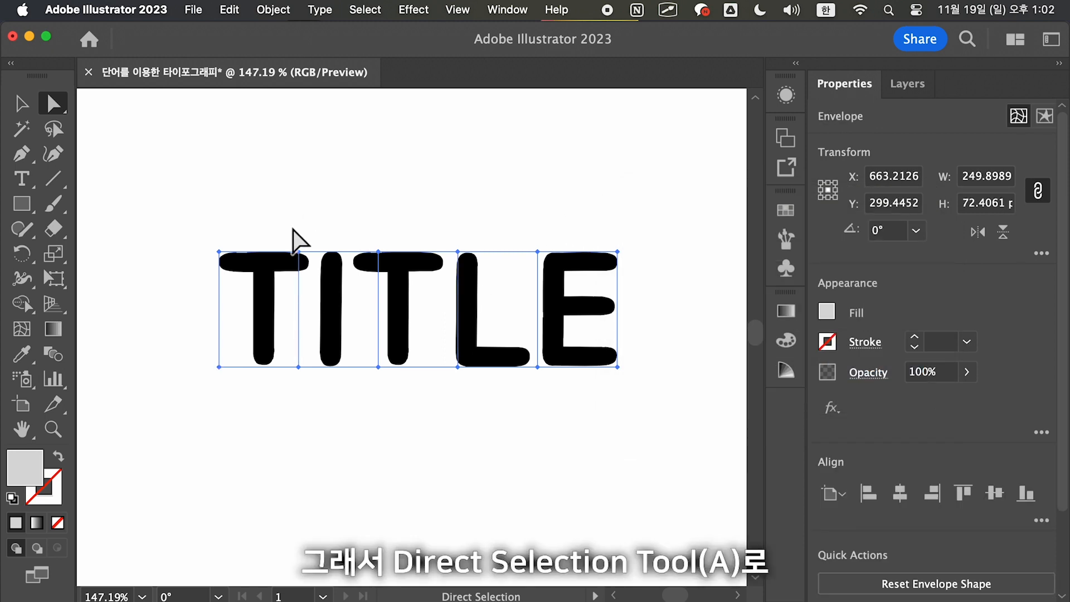
Raise the upper and lower mesh points of the second, fourth and last columns together by about 22 px
{"action": "left_click_drag", "start_coordinate": [290, 219], "coordinate": [311, 414]}
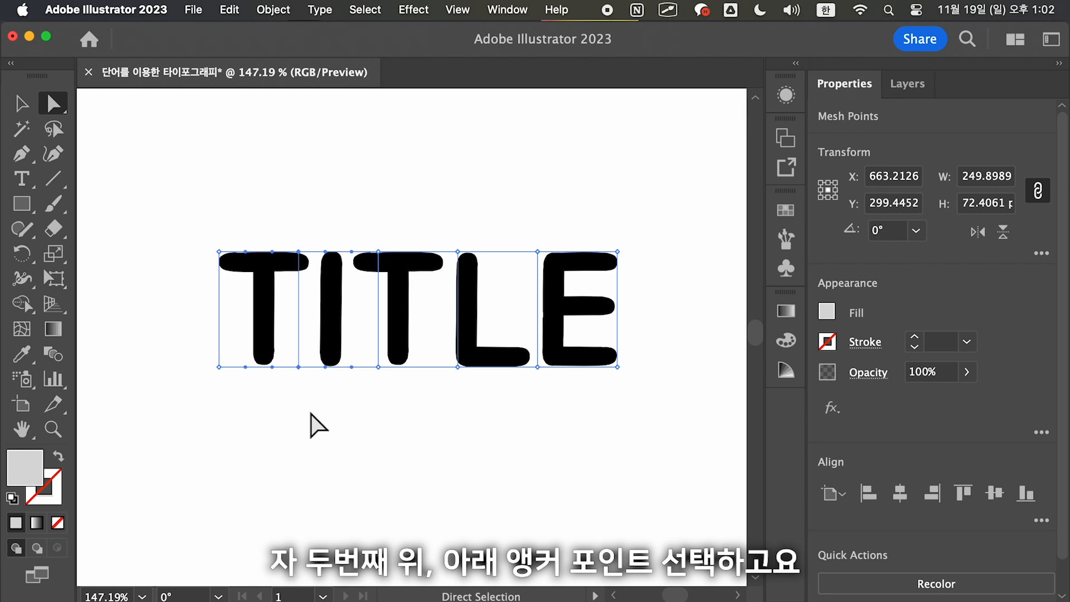
{"action": "key", "text": "shift"}
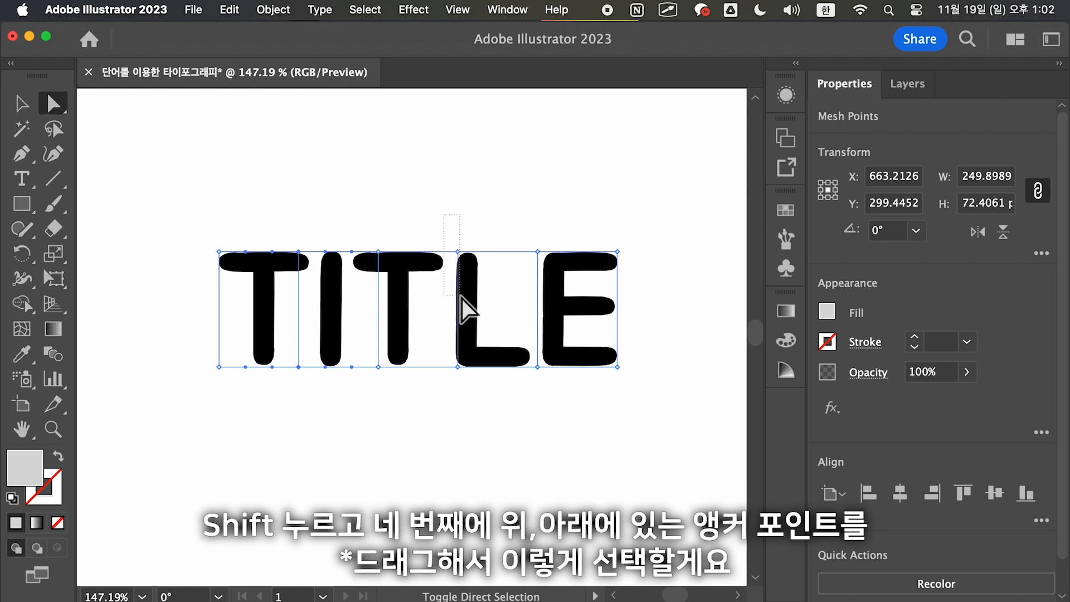
{"action": "left_click_drag", "start_coordinate": [462, 336], "coordinate": [468, 405]}
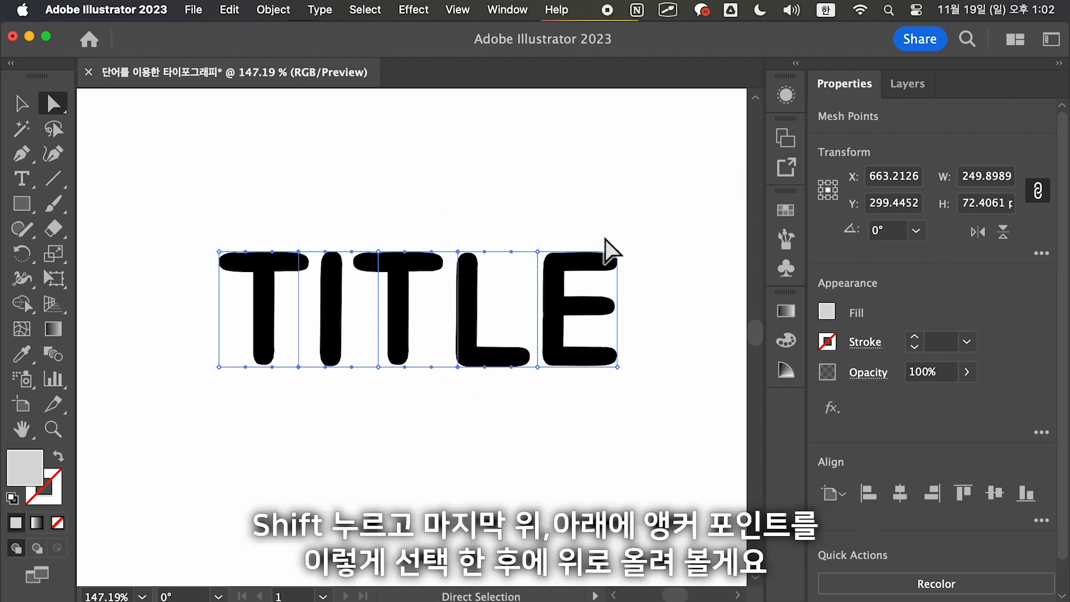
{"action": "left_click_drag", "start_coordinate": [603, 210], "coordinate": [628, 413]}
{"action": "left_click_drag", "start_coordinate": [620, 369], "coordinate": [623, 342]}
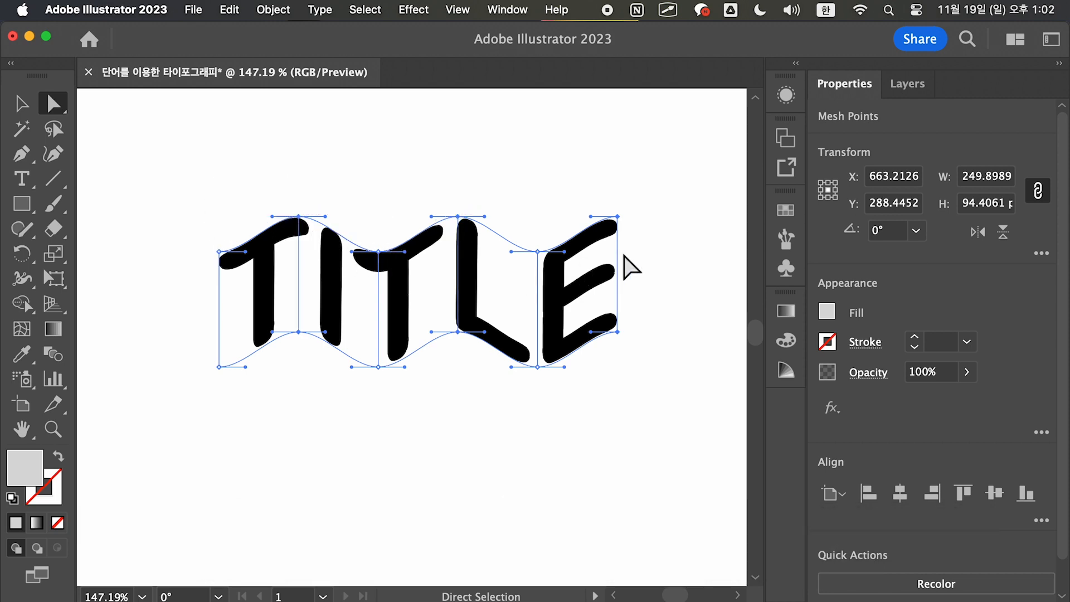
Duplicate the wavy TITLE directly below the original and move both copies up by about 41 px
{"action": "key", "text": "v"}
{"action": "left_click", "coordinate": [127, 295]}
{"action": "left_click", "coordinate": [263, 282]}
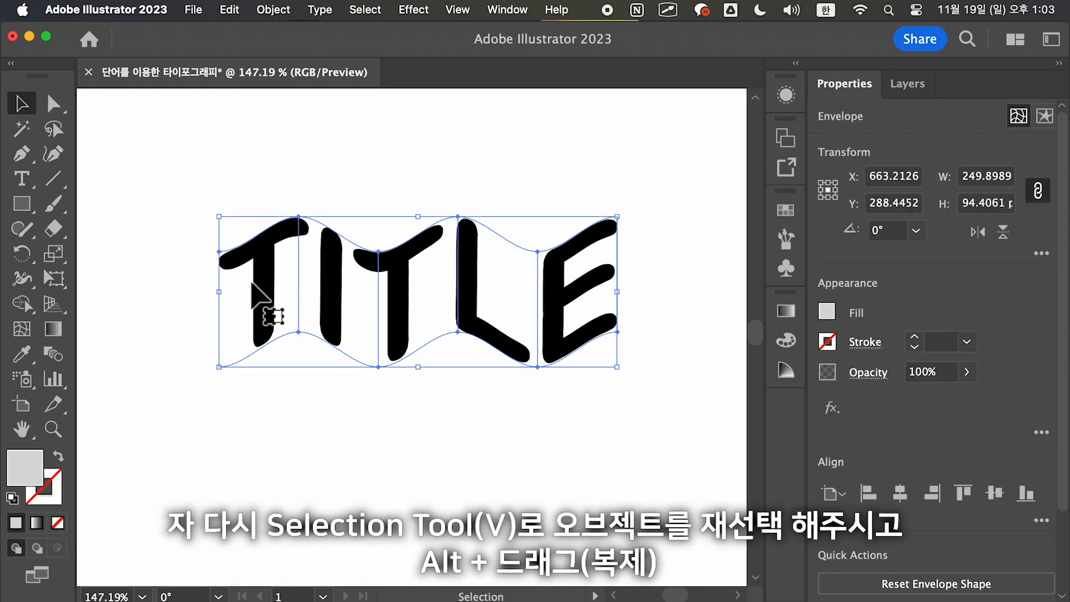
{"action": "left_click_drag", "start_coordinate": [258, 284], "coordinate": [224, 492]}
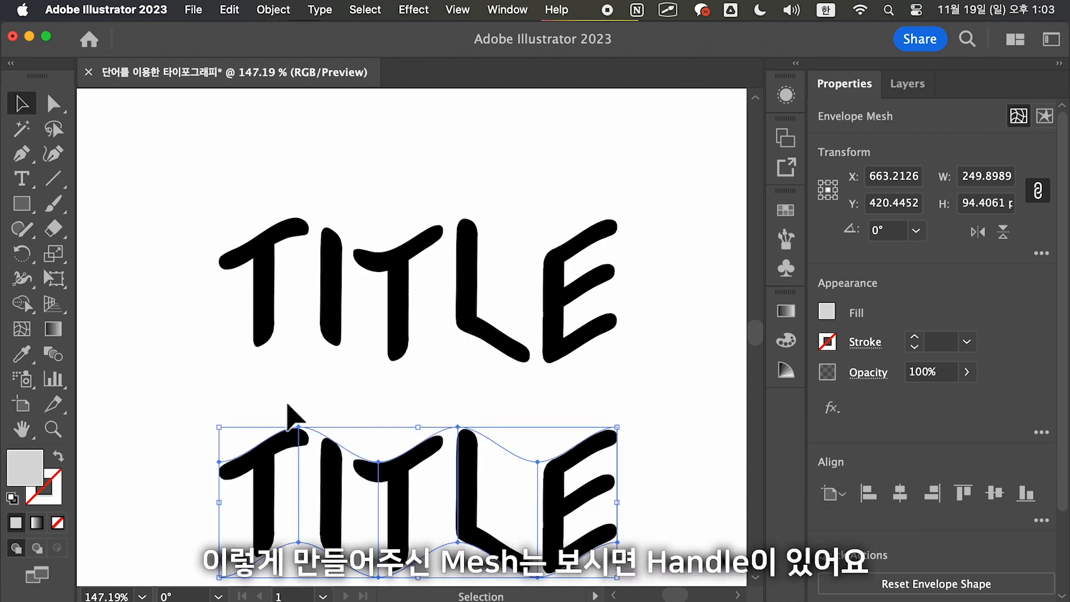
{"action": "left_click_drag", "start_coordinate": [450, 549], "coordinate": [450, 549]}
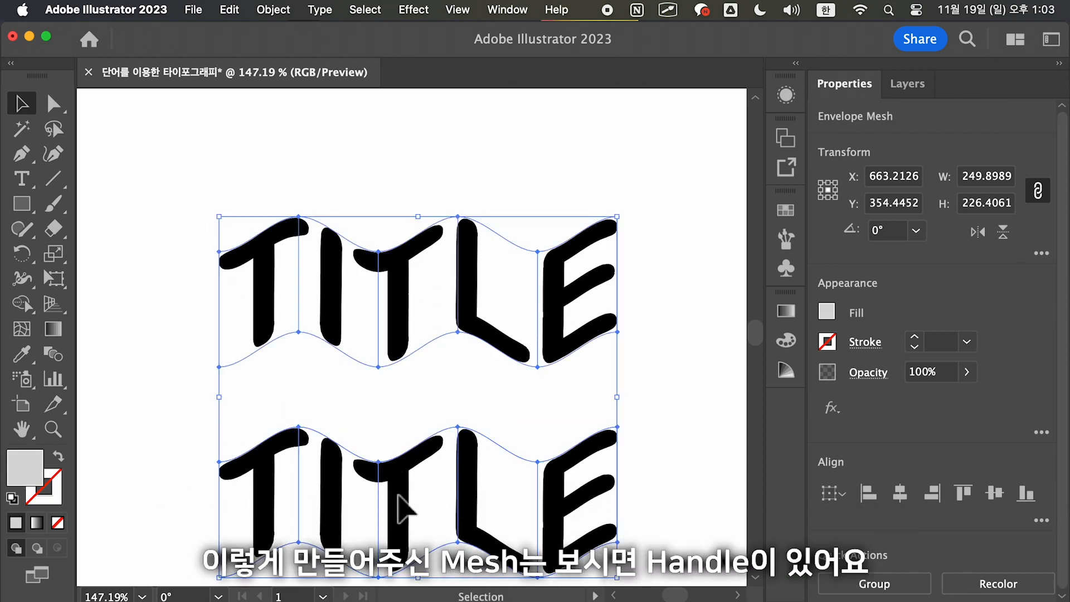
{"action": "left_click_drag", "start_coordinate": [399, 495], "coordinate": [405, 430]}
{"action": "left_click_drag", "start_coordinate": [404, 429], "coordinate": [404, 430]}
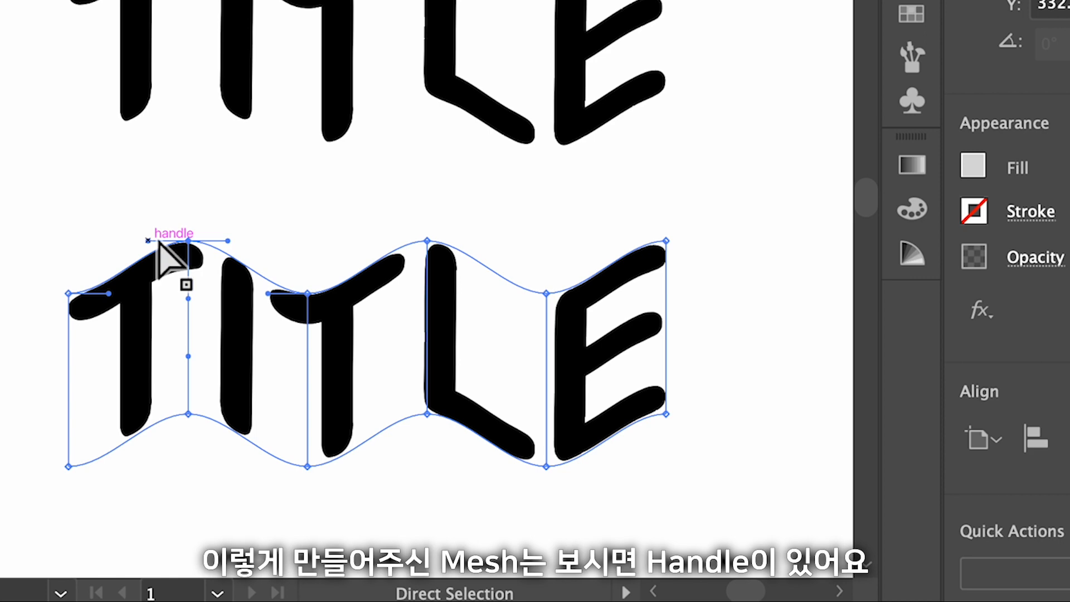
Collapse the direction handles along the upper and lower edges of the lower TITLE's mesh with the Anchor Point tool, making them straight, and deselect it
{"action": "key", "text": "shift+c"}
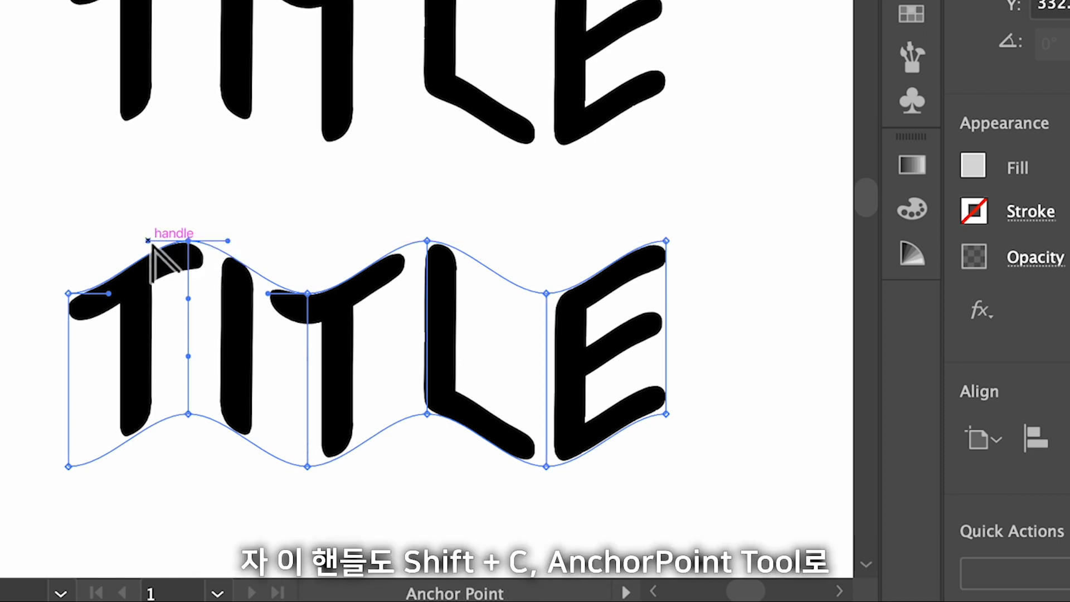
{"action": "key", "text": "a"}
{"action": "key", "text": "shift+c"}
{"action": "left_click_drag", "start_coordinate": [228, 240], "coordinate": [189, 240]}
{"action": "left_click", "coordinate": [188, 414], "text": "super"}
{"action": "left_click_drag", "start_coordinate": [228, 414], "coordinate": [189, 414]}
{"action": "left_click", "coordinate": [308, 293], "text": "super"}
{"action": "left_click_drag", "start_coordinate": [267, 294], "coordinate": [307, 293]}
{"action": "left_click_drag", "start_coordinate": [347, 293], "coordinate": [307, 293]}
{"action": "left_click", "coordinate": [307, 467], "text": "super"}
{"action": "left_click_drag", "start_coordinate": [267, 467], "coordinate": [307, 467]}
{"action": "left_click_drag", "start_coordinate": [387, 414], "coordinate": [427, 414]}
{"action": "left_click", "coordinate": [546, 466], "text": "super"}
{"action": "left_click_drag", "start_coordinate": [506, 466], "coordinate": [546, 466]}
{"action": "left_click_drag", "start_coordinate": [587, 467], "coordinate": [547, 466]}
{"action": "left_click", "coordinate": [666, 414], "text": "super"}
{"action": "left_click_drag", "start_coordinate": [626, 414], "coordinate": [667, 414]}
{"action": "left_click", "coordinate": [666, 240], "text": "super"}
{"action": "left_click_drag", "start_coordinate": [626, 241], "coordinate": [666, 241]}
{"action": "left_click_drag", "start_coordinate": [587, 293], "coordinate": [547, 293]}
{"action": "left_click", "coordinate": [427, 241], "text": "super"}
{"action": "left_click_drag", "start_coordinate": [467, 241], "coordinate": [427, 241]}
{"action": "left_click", "coordinate": [69, 294], "text": "super"}
{"action": "left_click_drag", "start_coordinate": [109, 293], "coordinate": [69, 293]}
{"action": "left_click", "coordinate": [69, 467], "text": "super"}
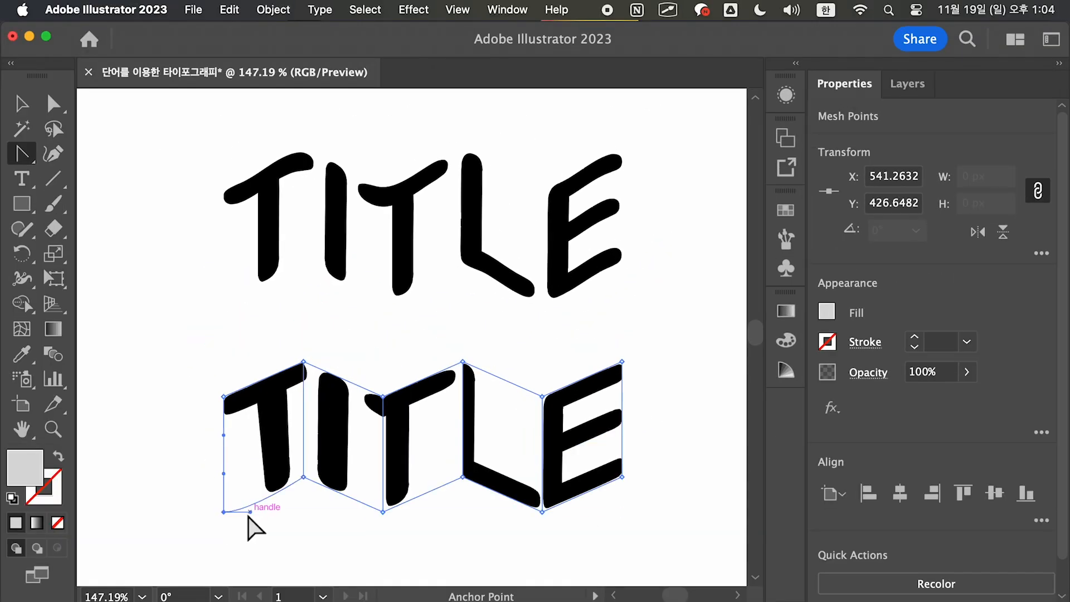
{"action": "left_click_drag", "start_coordinate": [248, 515], "coordinate": [223, 511]}
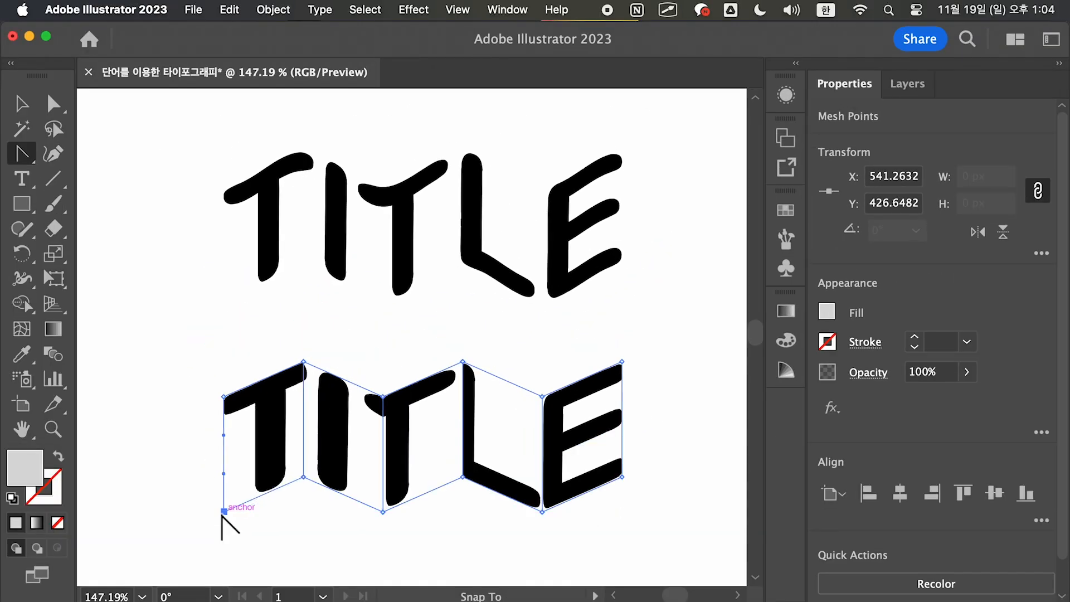
{"action": "key", "text": "v"}
{"action": "left_click", "coordinate": [194, 509]}
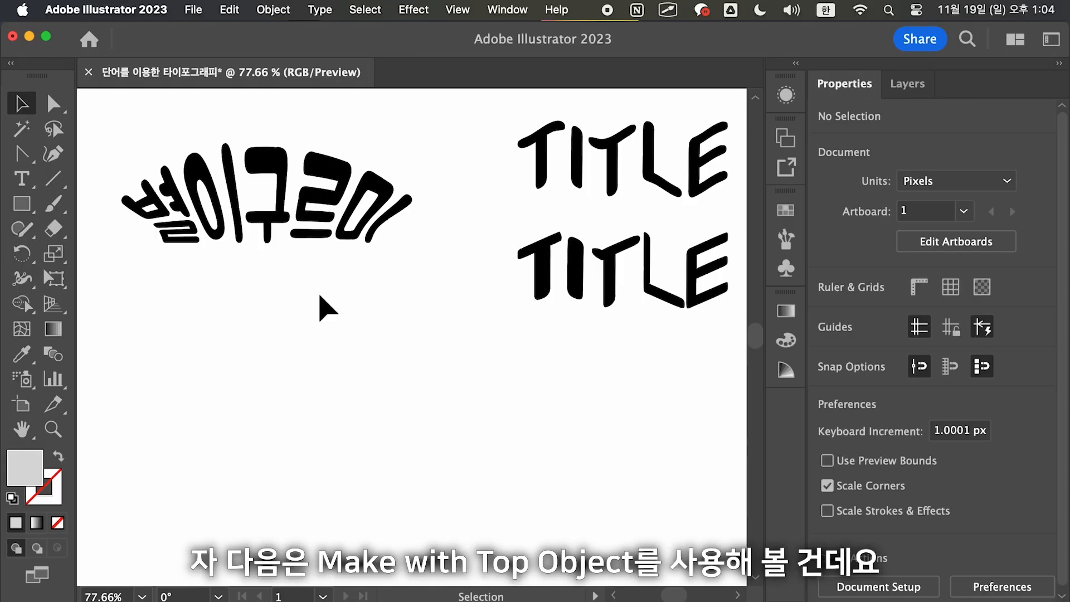
{"action": "scroll", "coordinate": [328, 308], "scroll_direction": "down", "scroll_amount": 5}
{"action": "scroll", "coordinate": [328, 308], "scroll_direction": "down", "scroll_amount": 3}
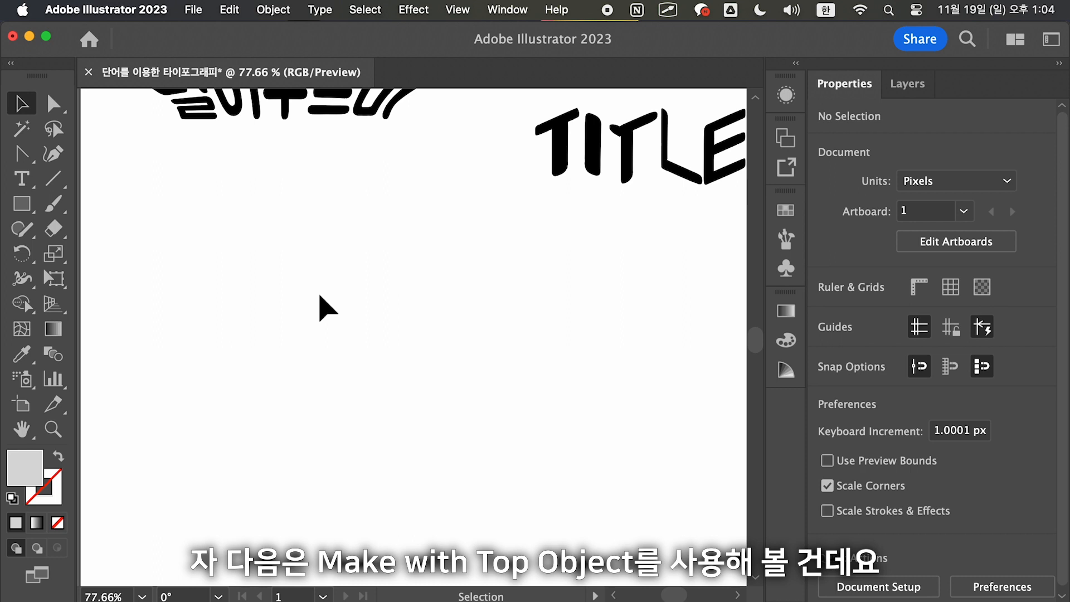
{"action": "scroll", "coordinate": [328, 308], "scroll_direction": "down", "scroll_amount": 1}
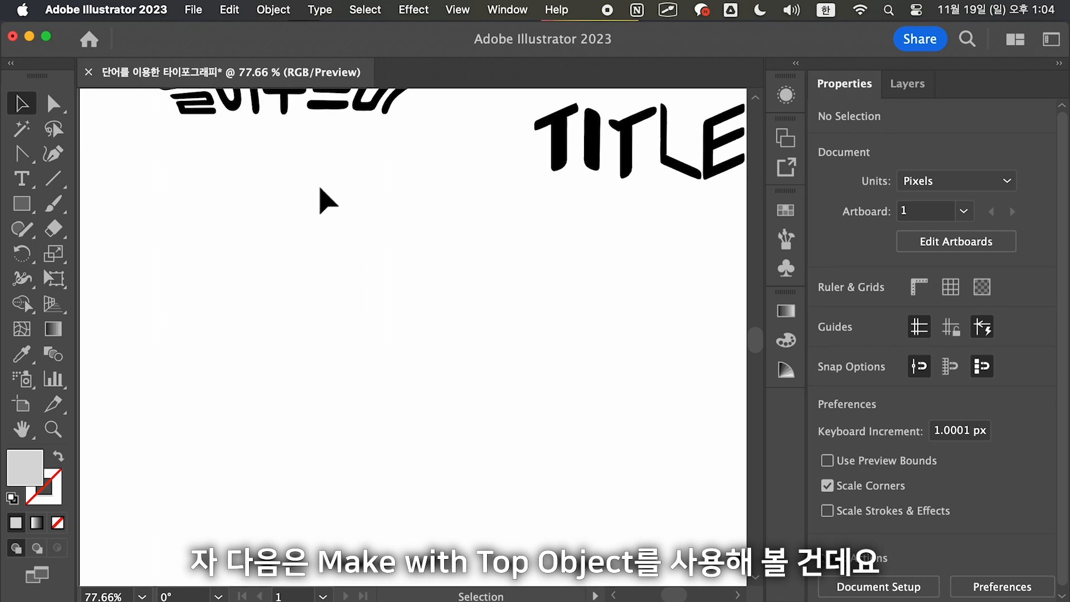
{"action": "left_click", "coordinate": [273, 10]}
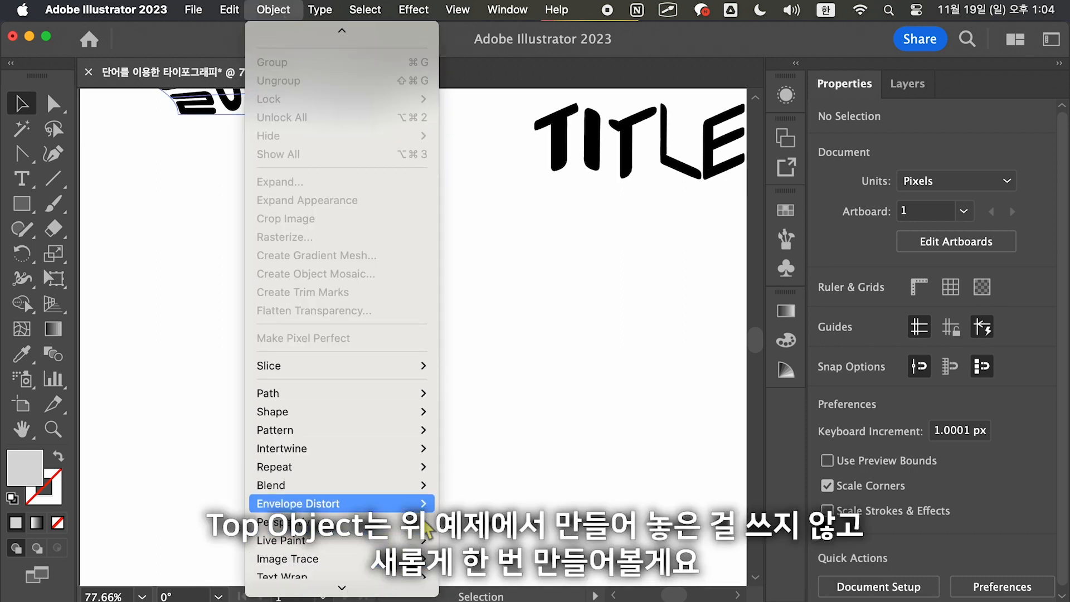
{"action": "mouse_move", "coordinate": [425, 507]}
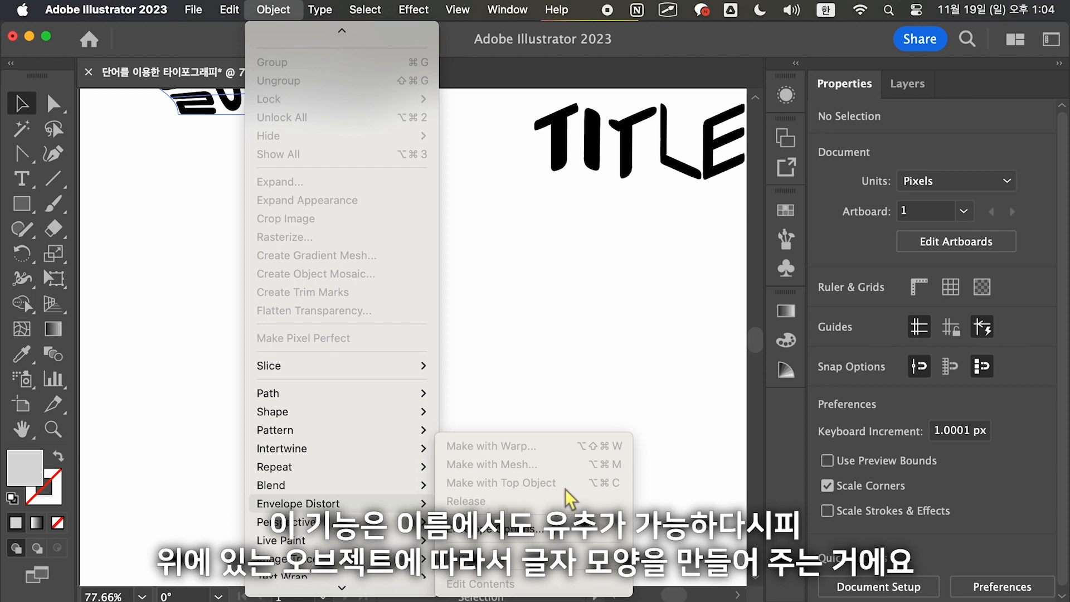
{"action": "left_click", "coordinate": [157, 265]}
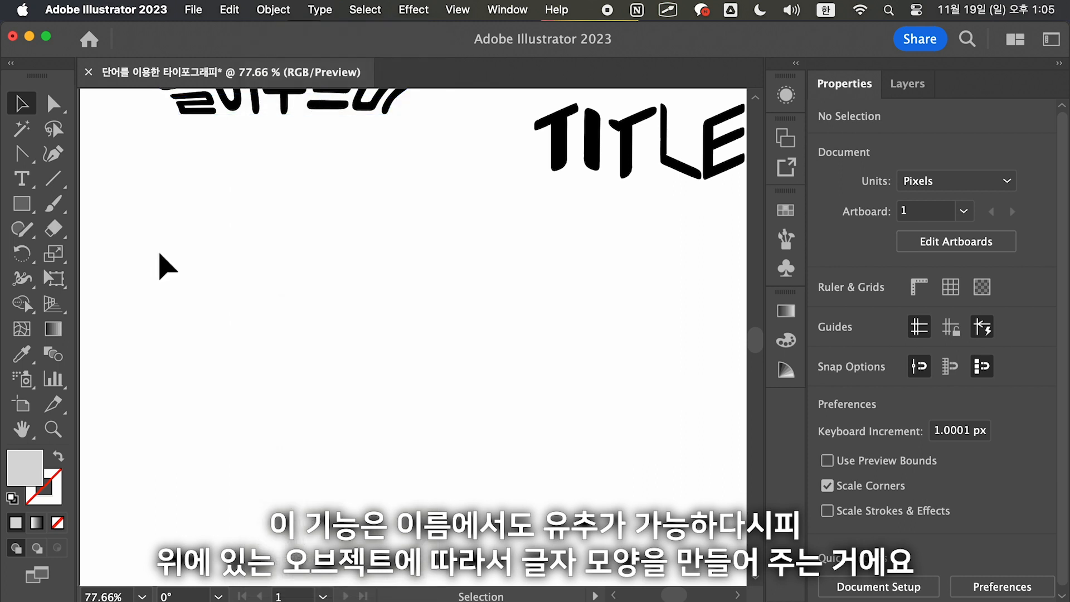
Draw a hexagon about 279 px wide and 242 px high in the empty area below the warped 별이구르미 text
{"action": "left_click", "coordinate": [32, 209]}
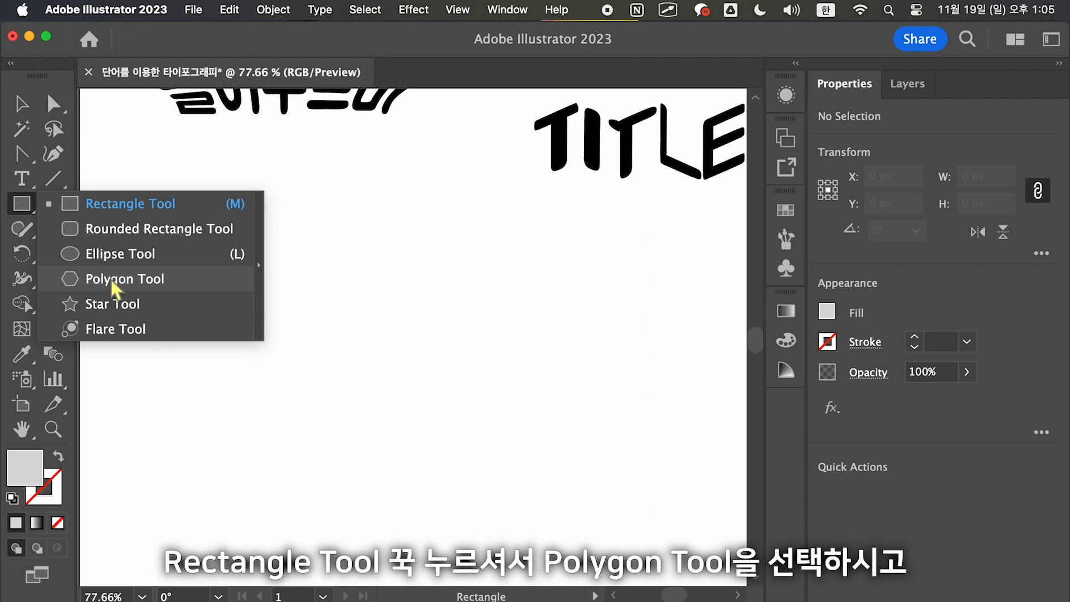
{"action": "left_click", "coordinate": [112, 280]}
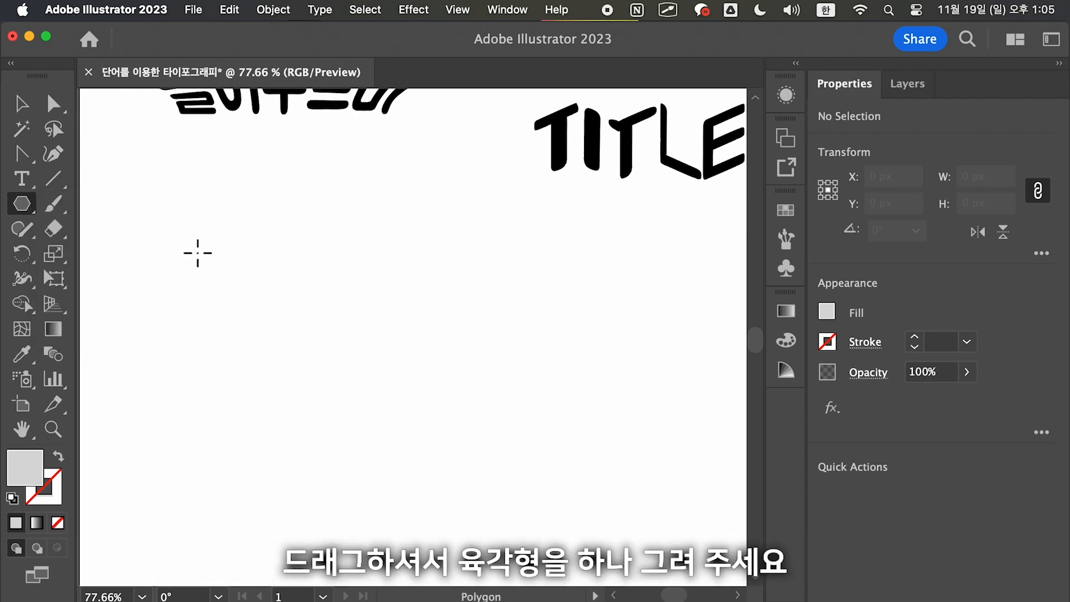
{"action": "left_click_drag", "start_coordinate": [191, 246], "coordinate": [368, 390]}
{"action": "key", "text": "v"}
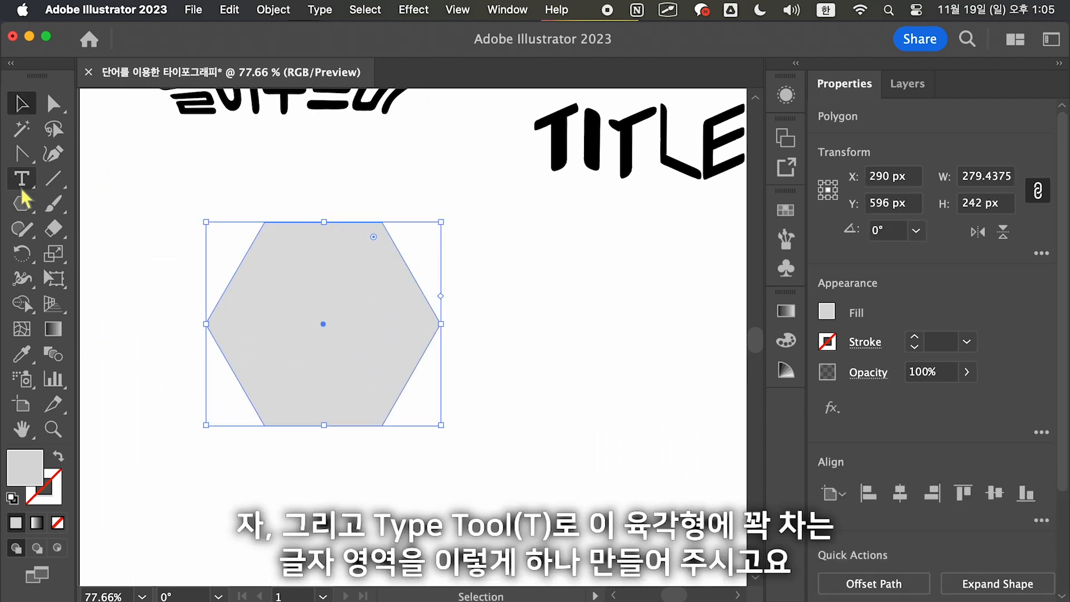
Create an area text frame about 282 by 249 px covering the hexagon and enter 육각형은벌집모양
{"action": "left_click", "coordinate": [22, 187]}
{"action": "left_click_drag", "start_coordinate": [200, 220], "coordinate": [437, 426]}
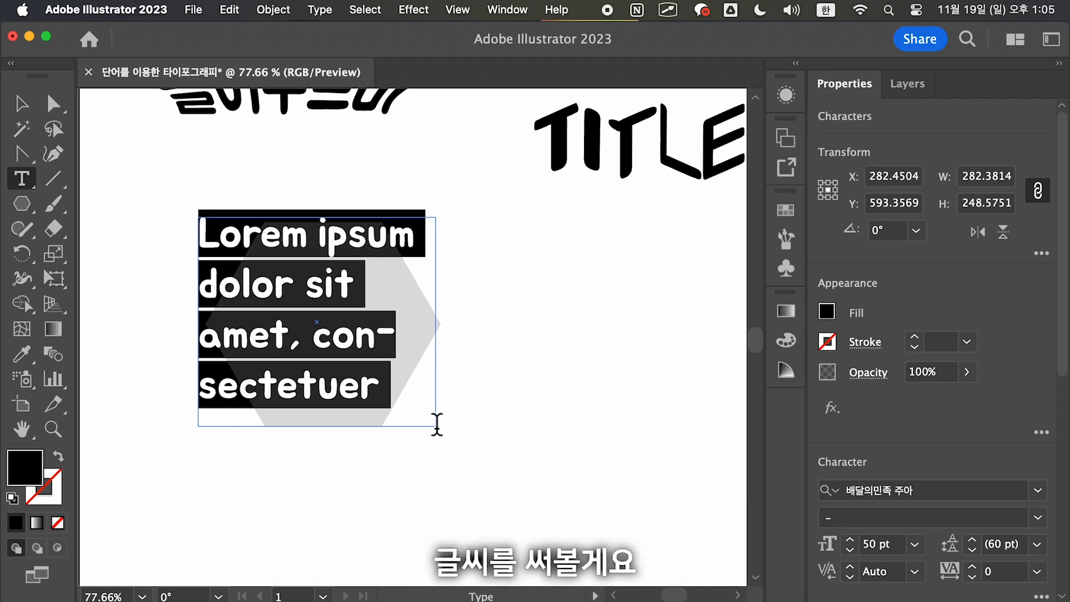
{"action": "type", "text": "육각형은"}
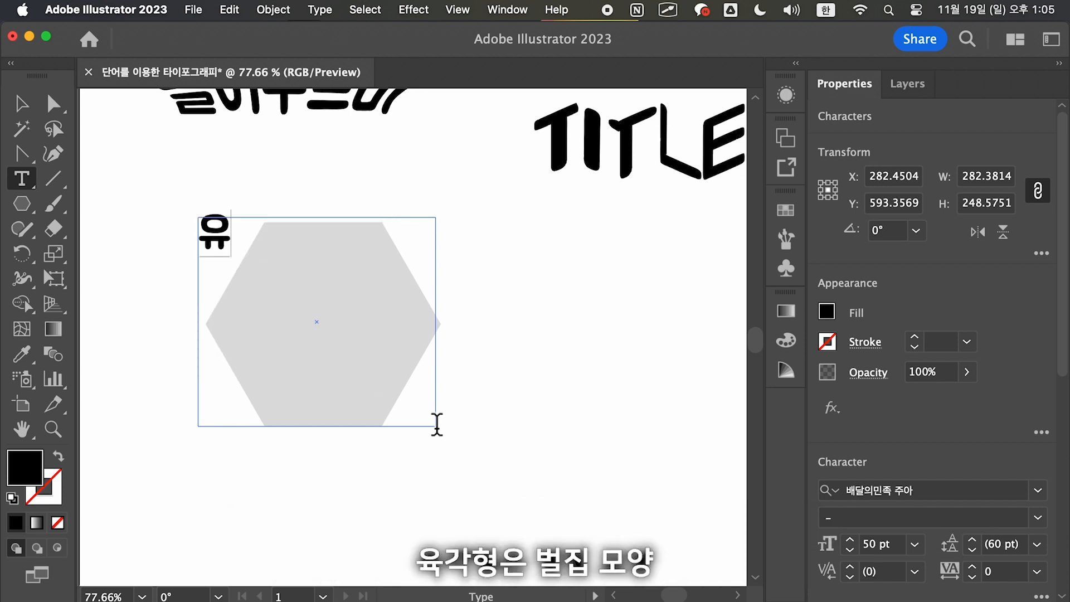
{"action": "type", "text": "벌집모야"}
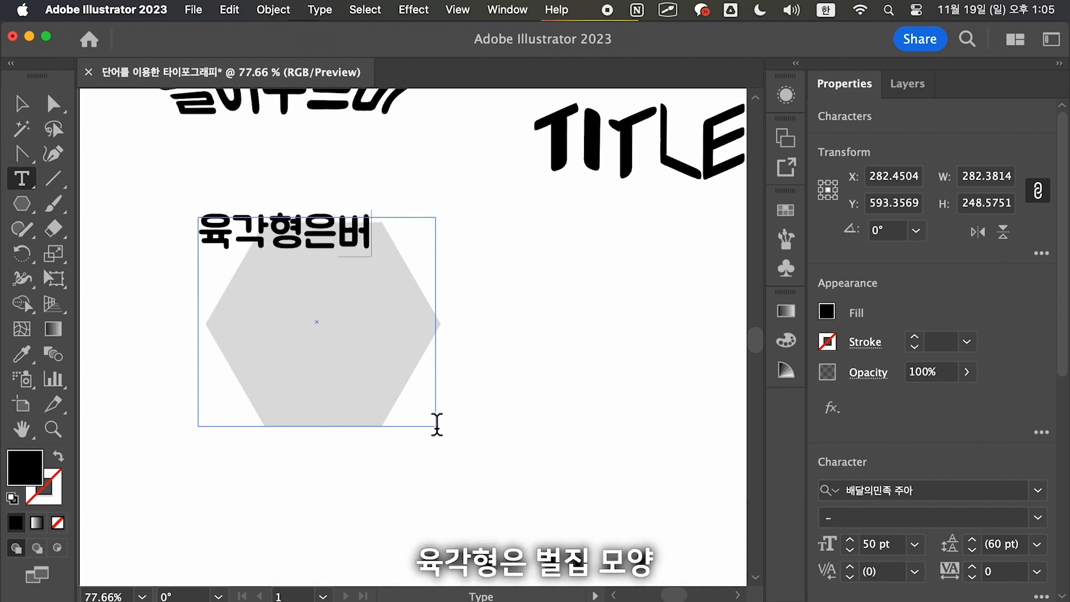
{"action": "type", "text": "ㅇ"}
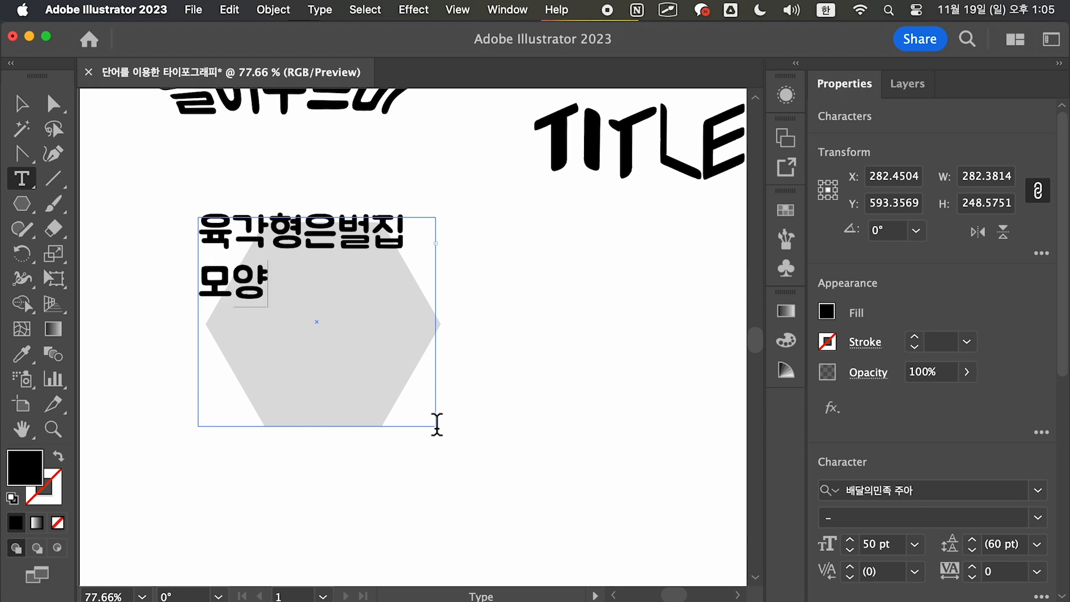
Continue the text in the frame over the hexagon with 꿀이뚝뚝떨어져요
{"action": "type", "text": "꿀"}
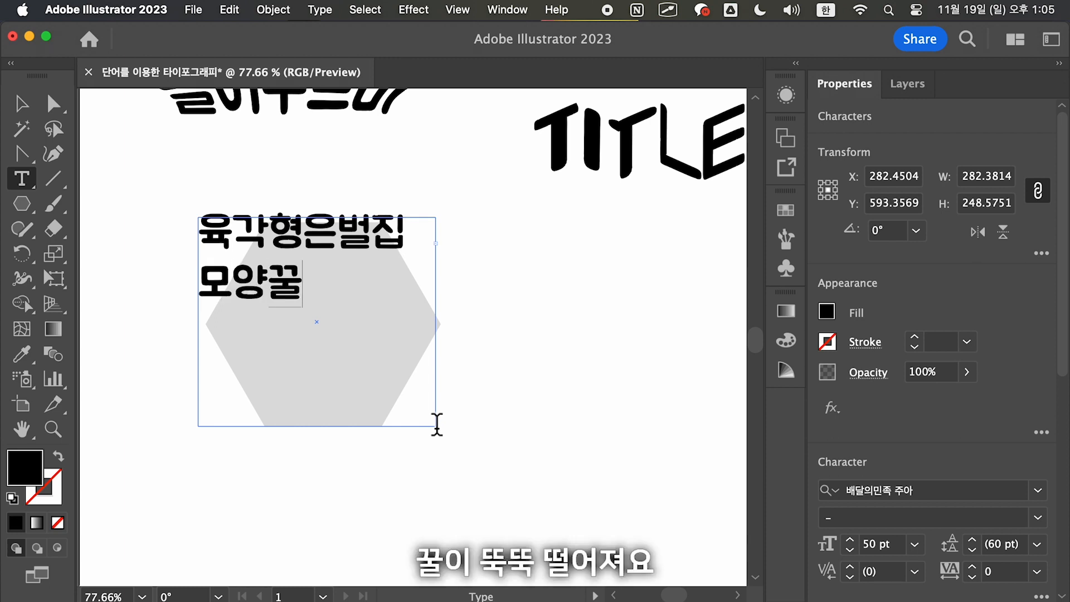
{"action": "type", "text": "이뚝ㄸㅜㄱ떨어져요"}
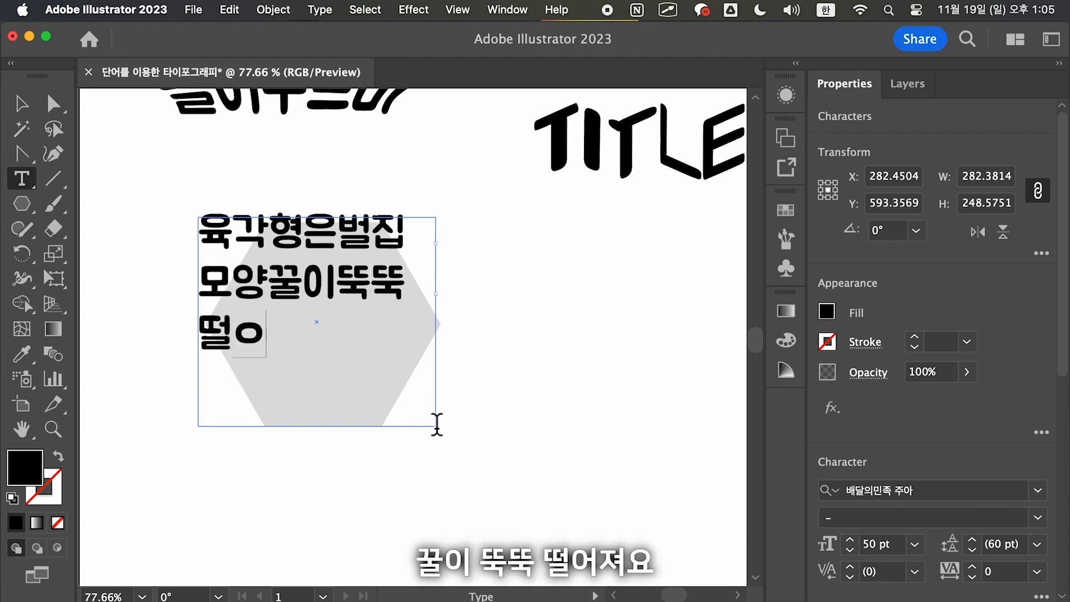
{"action": "key", "text": "super+a"}
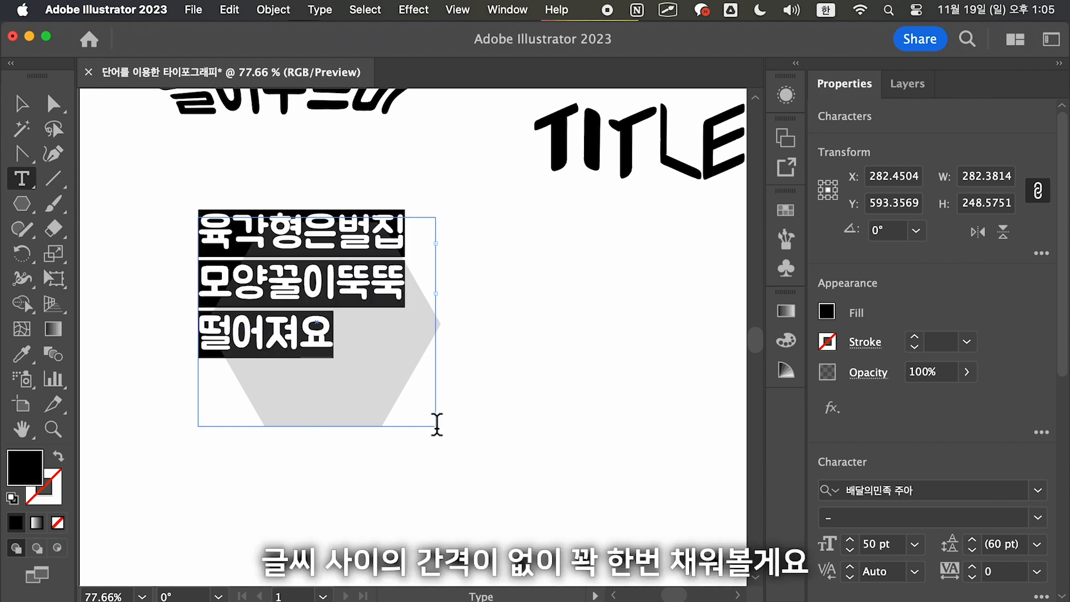
{"action": "key", "text": "super+Down"}
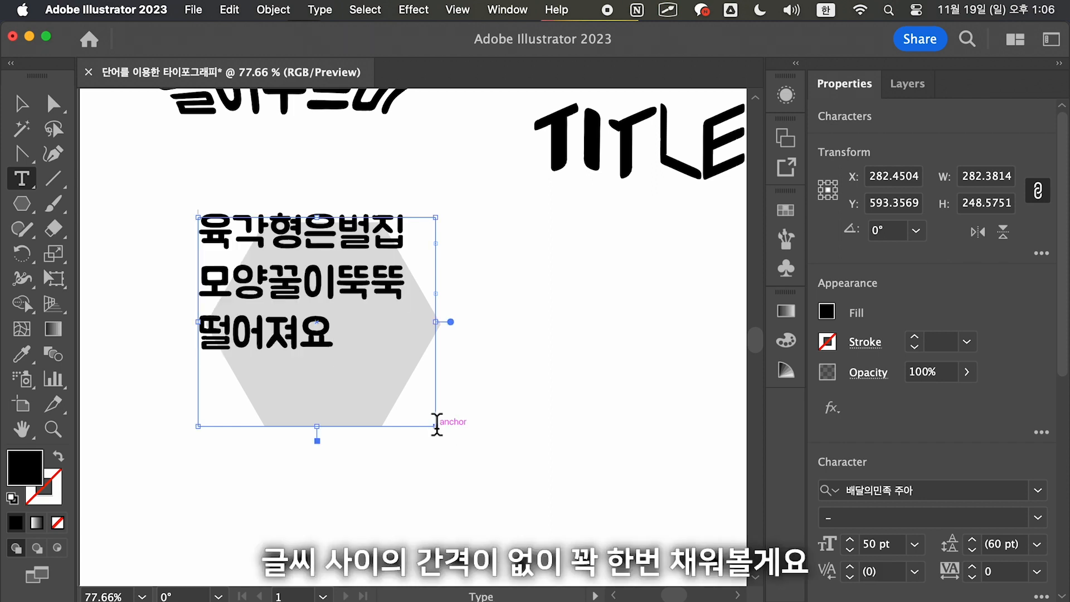
Tighten the leading of all the text over the hexagon to 46 pt
{"action": "key", "text": "super+a"}
{"action": "key", "text": "alt+Up"}
{"action": "key", "text": "alt+Up"}
{"action": "key", "text": "alt+Up"}
{"action": "key", "text": "alt+Up"}
{"action": "key", "text": "alt+Up"}
{"action": "key", "text": "alt+Up"}
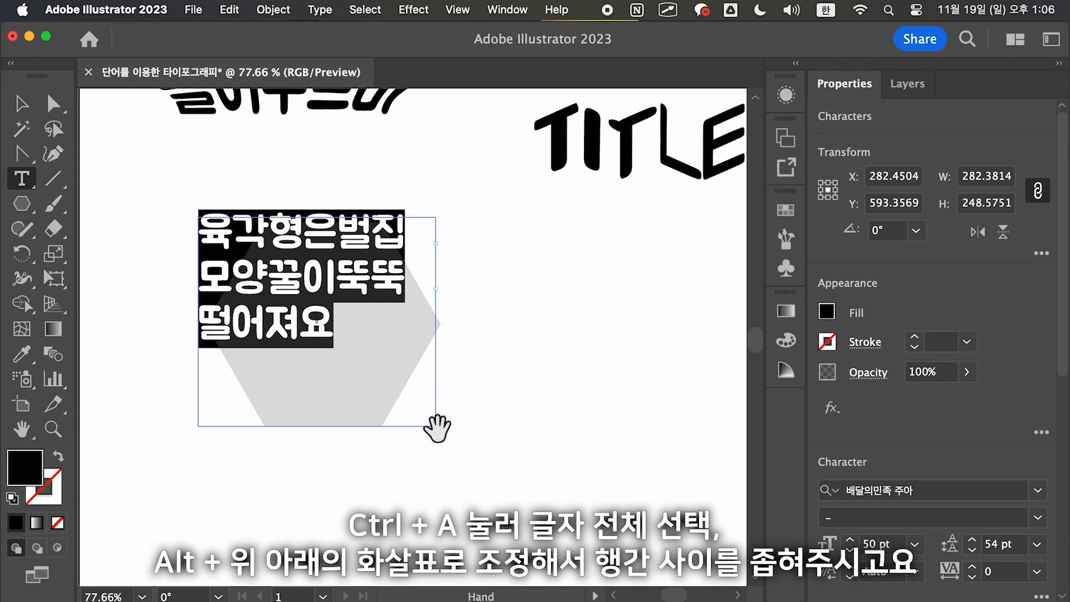
{"action": "key", "text": "alt+Up"}
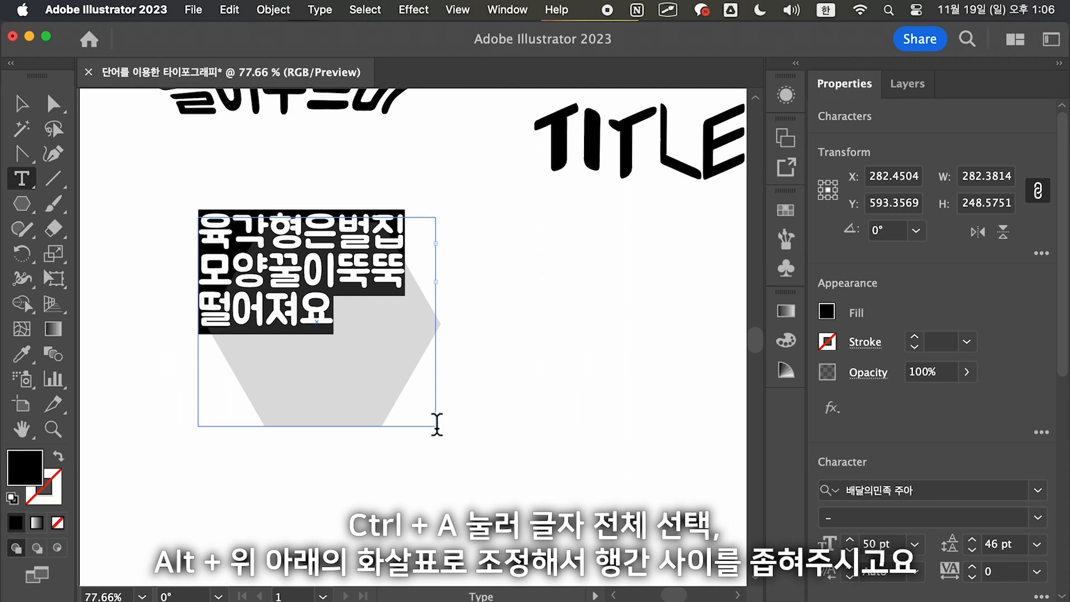
Enlarge all the text over the hexagon to 84 pt so four characters fit on each line
{"action": "key", "text": "super+shift+period"}
{"action": "key", "text": "super+shift+period"}
{"action": "key", "text": "super+shift+period"}
{"action": "key", "text": "super+shift+period"}
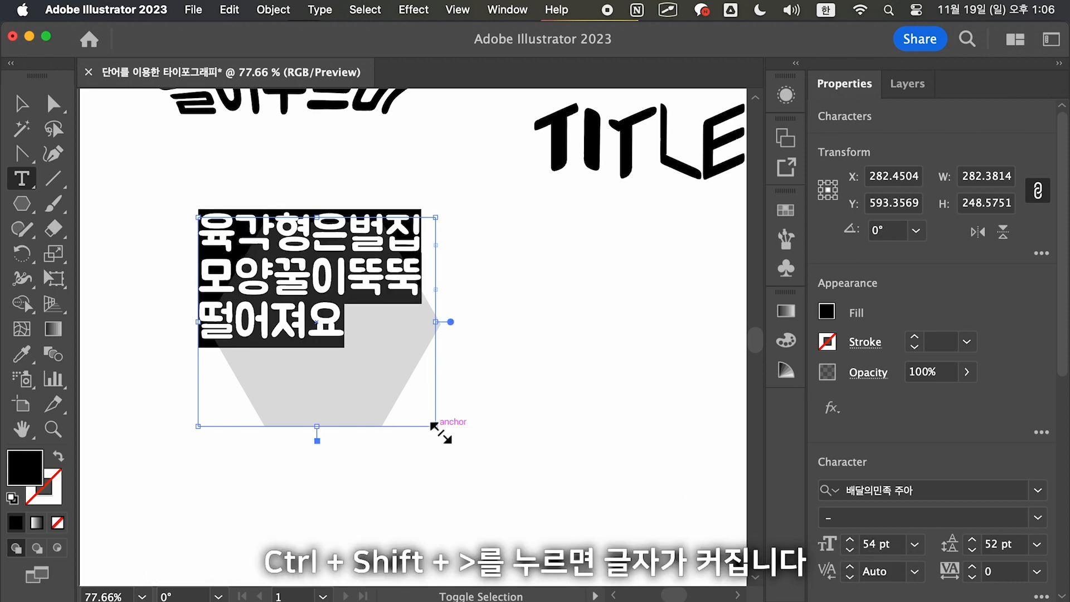
{"action": "key", "text": "super+shift+period"}
{"action": "key", "text": "super+shift+period"}
{"action": "key", "text": "super+shift+period"}
{"action": "key", "text": "super+shift+period"}
{"action": "key", "text": "super+shift+period"}
{"action": "key", "text": "super+shift+period"}
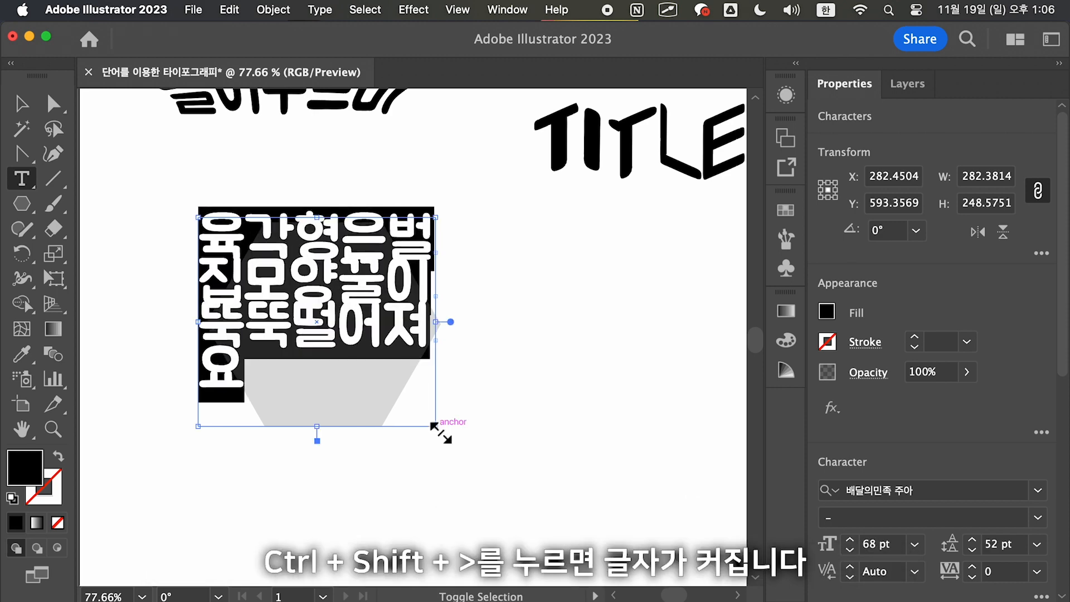
{"action": "key", "text": "super+shift+period"}
{"action": "key", "text": "super+shift+period"}
{"action": "key", "text": "super+shift+period"}
{"action": "key", "text": "super+shift+period"}
{"action": "key", "text": "super+shift+period"}
{"action": "key", "text": "super+shift+period"}
{"action": "key", "text": "super+shift+period"}
{"action": "key", "text": "super+shift+period"}
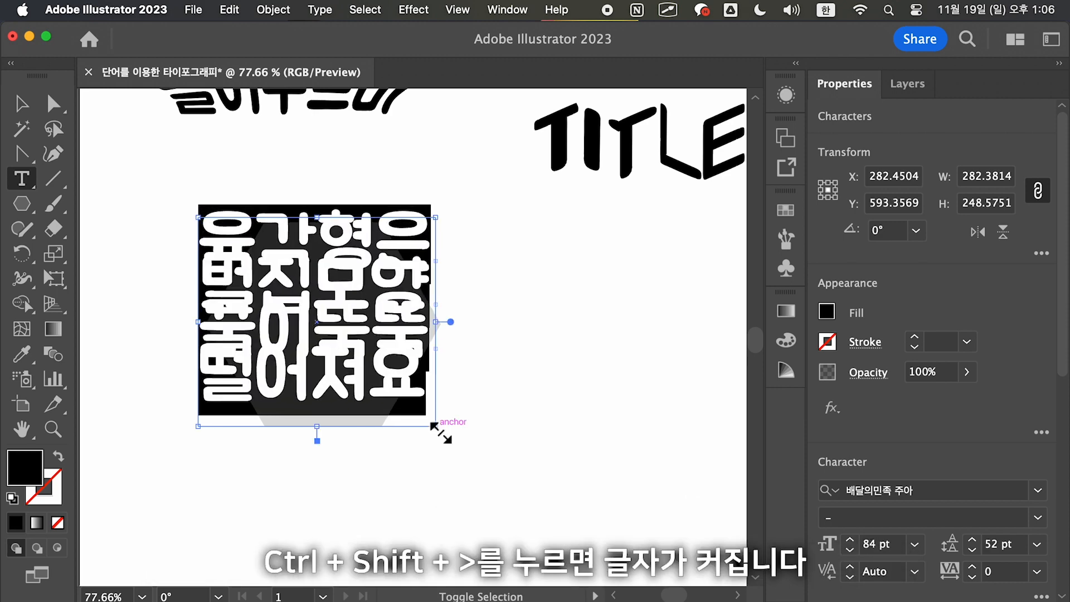
{"action": "key", "text": "super+shift+comma"}
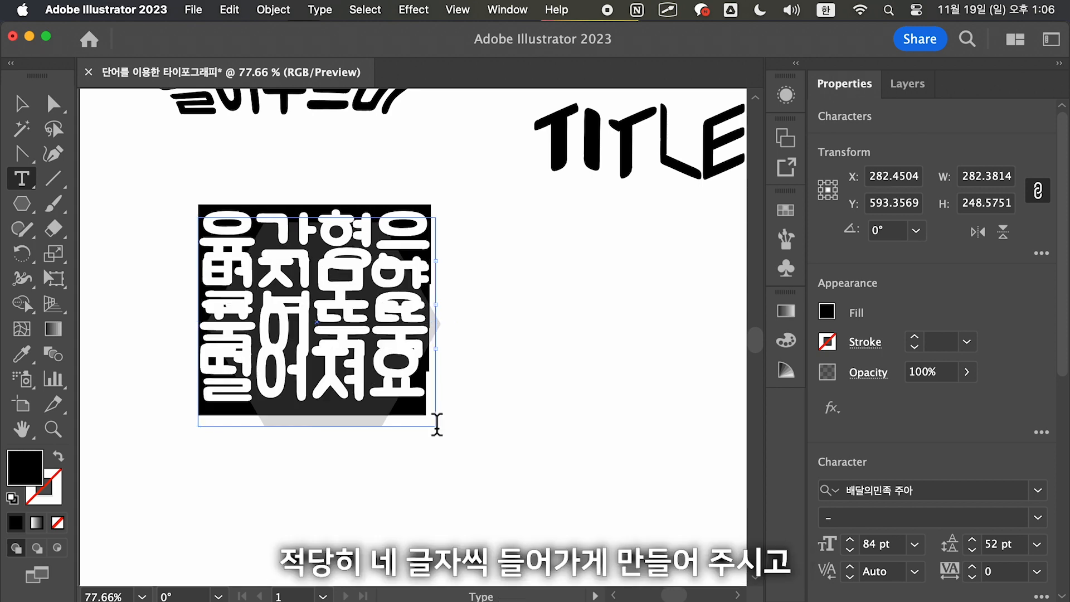
Set the leading of the text over the hexagon to 64 pt and its tracking to -20
{"action": "key", "text": "alt+Down"}
{"action": "key", "text": "alt+Down"}
{"action": "key", "text": "alt+Down"}
{"action": "key", "text": "alt+Down"}
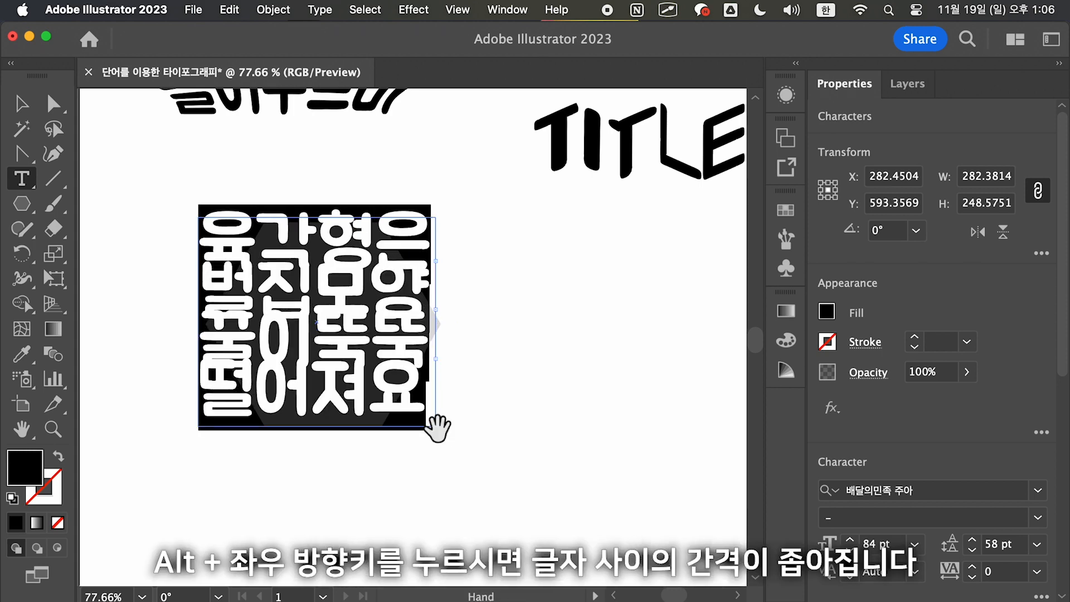
{"action": "key", "text": "alt+Down"}
{"action": "key", "text": "alt+Down"}
{"action": "key", "text": "alt+Down"}
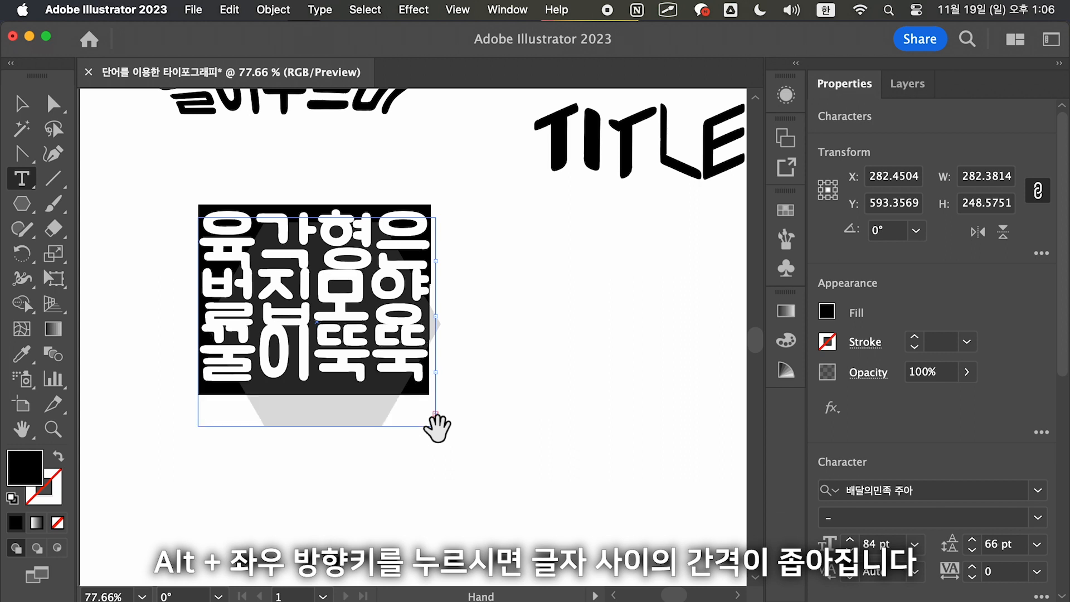
{"action": "key", "text": "alt+Left"}
{"action": "key", "text": "alt+Left"}
{"action": "key", "text": "alt+Up"}
{"action": "key", "text": "alt+Right"}
{"action": "key", "text": "alt+Right"}
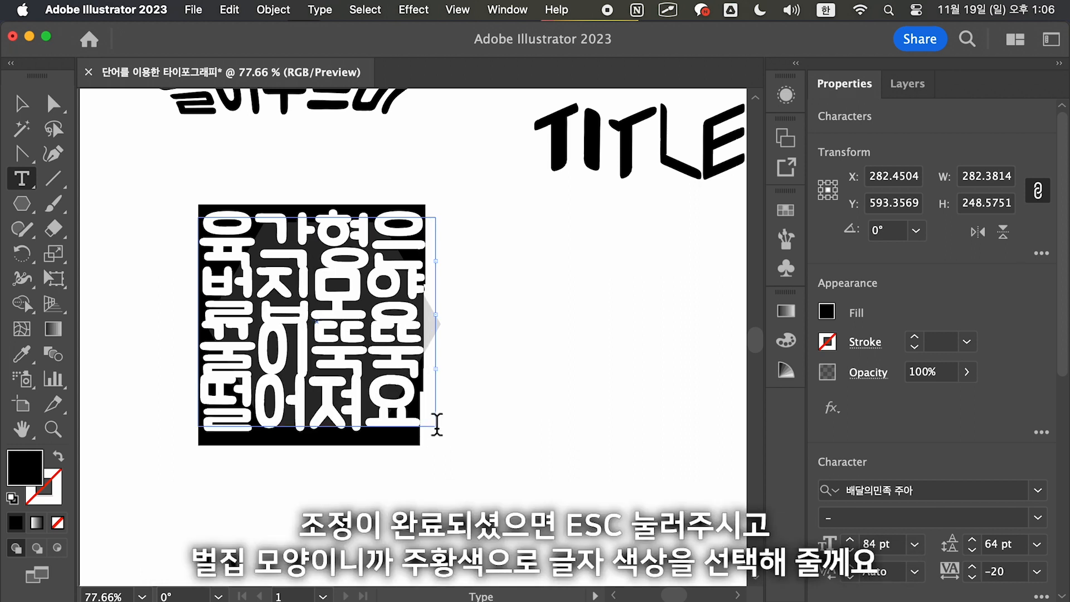
Move the text frame 9 px right and 3 px down over the hexagon and fill the text with orange
{"action": "key", "text": "Escape"}
{"action": "left_click_drag", "start_coordinate": [346, 293], "coordinate": [350, 294]}
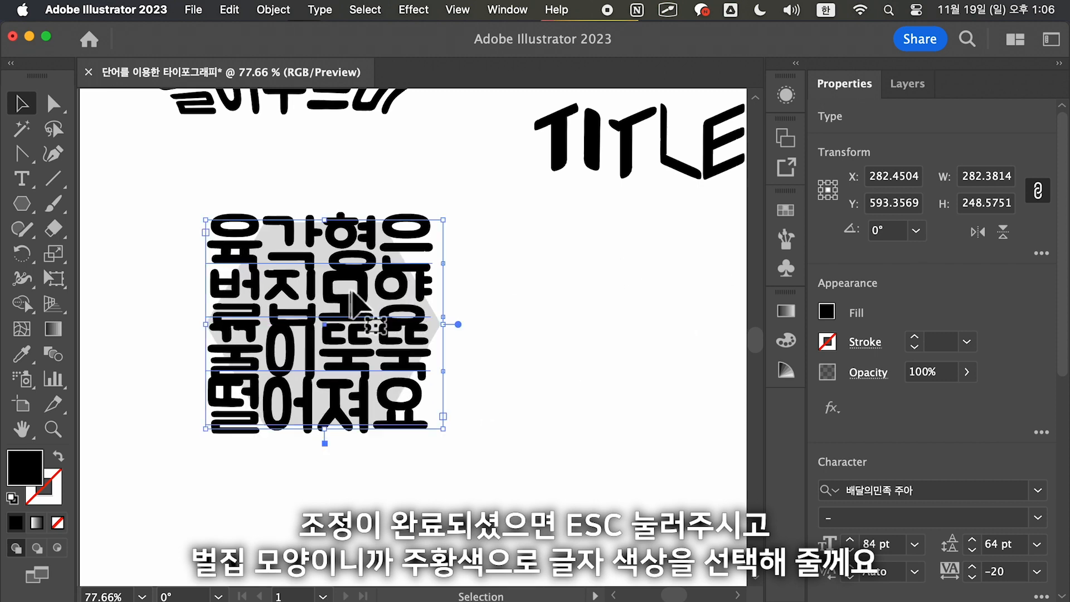
{"action": "left_click", "coordinate": [827, 311]}
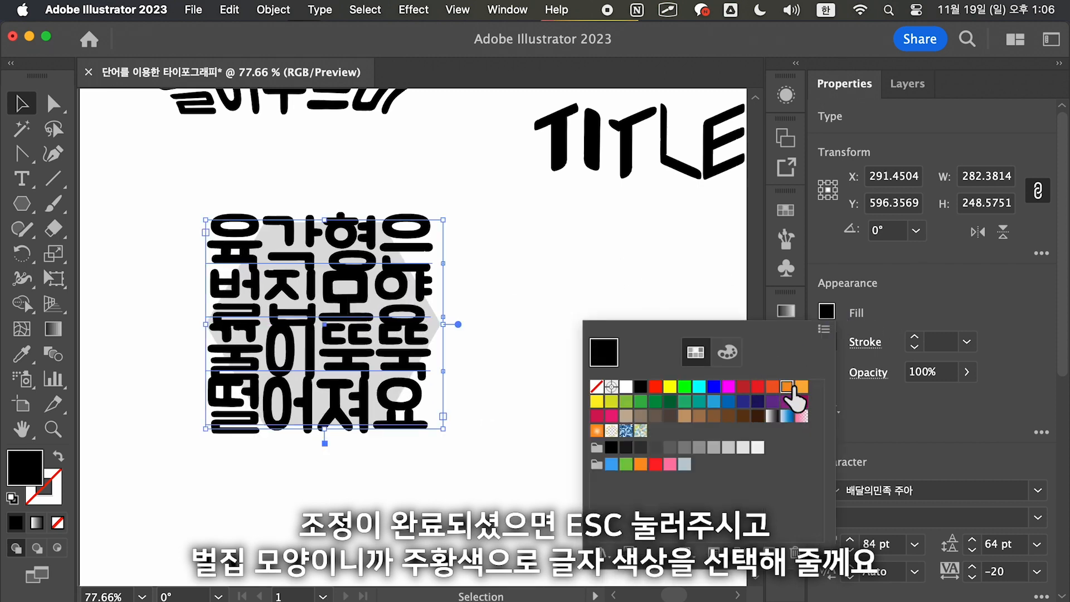
{"action": "left_click", "coordinate": [787, 387]}
{"action": "key", "text": "Escape"}
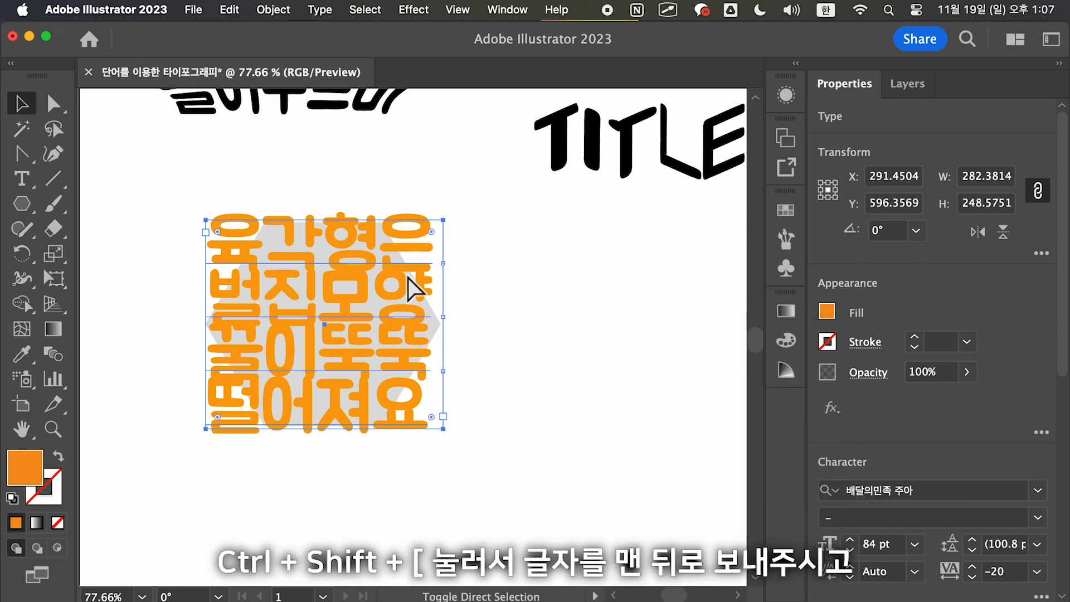
Send the orange text behind the hexagon and distort it into that shape with Envelope Distort, Make with Top Object
{"action": "key", "text": "super+shift+bracketleft"}
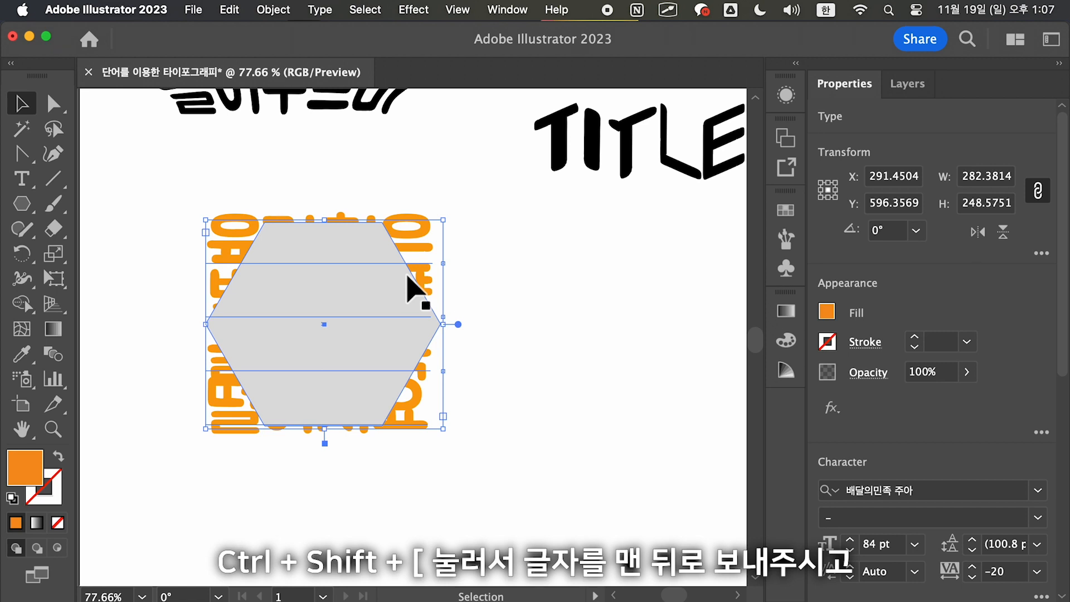
{"action": "left_click", "coordinate": [485, 282]}
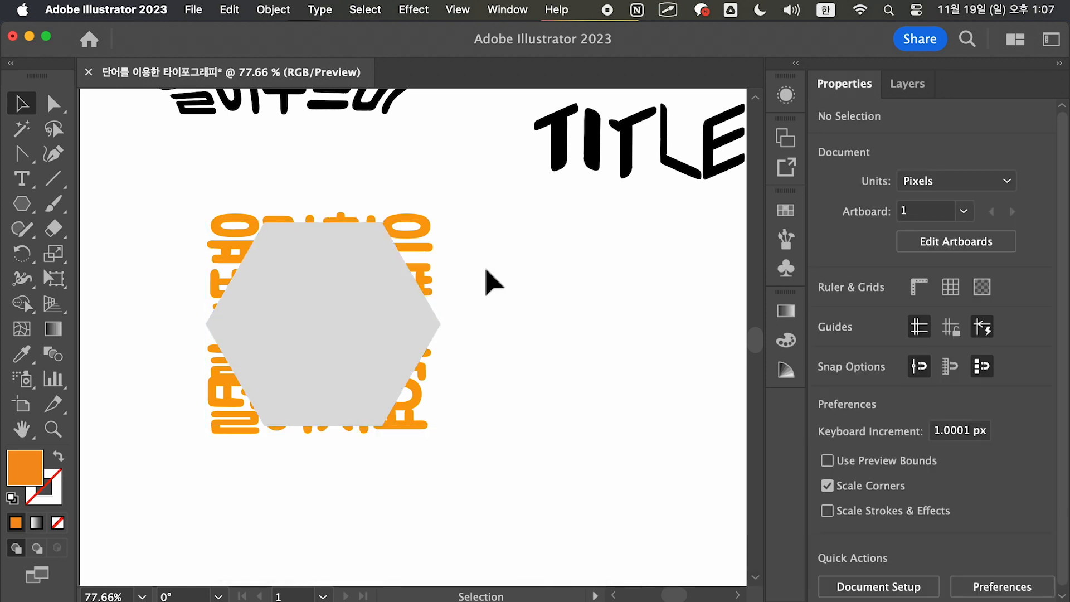
{"action": "left_click", "coordinate": [414, 285]}
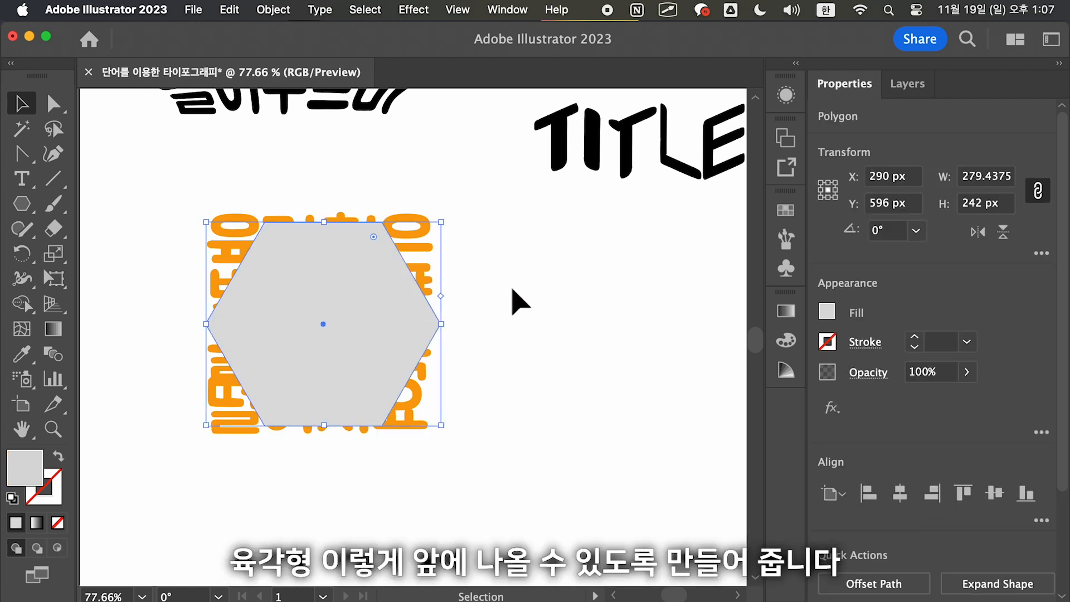
{"action": "left_click", "coordinate": [513, 290]}
{"action": "left_click_drag", "start_coordinate": [460, 253], "coordinate": [343, 333]}
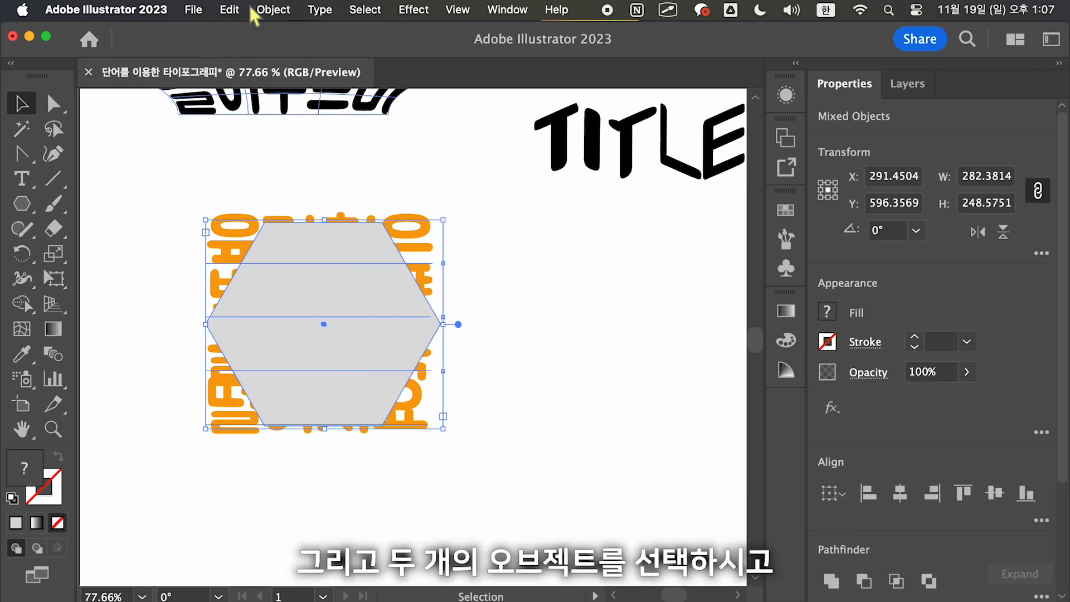
{"action": "left_click", "coordinate": [273, 9]}
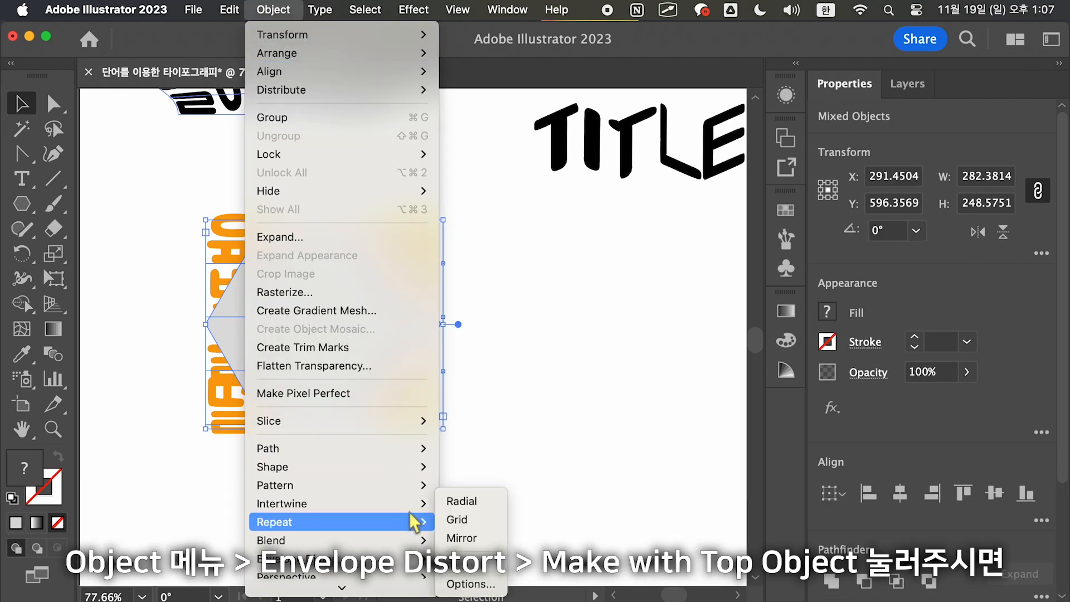
{"action": "mouse_move", "coordinate": [419, 568]}
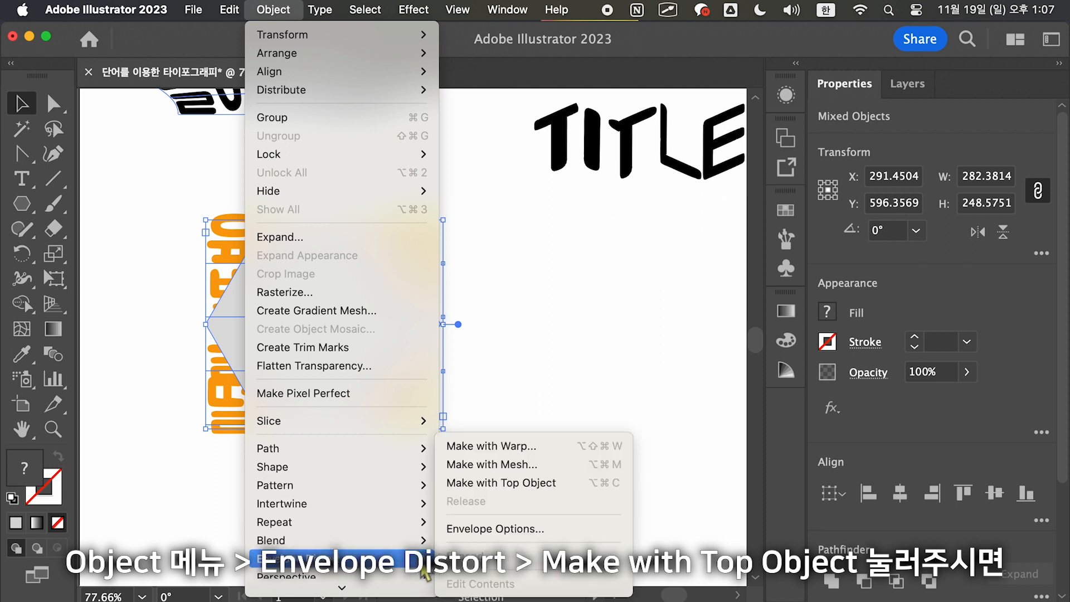
{"action": "left_click", "coordinate": [502, 483]}
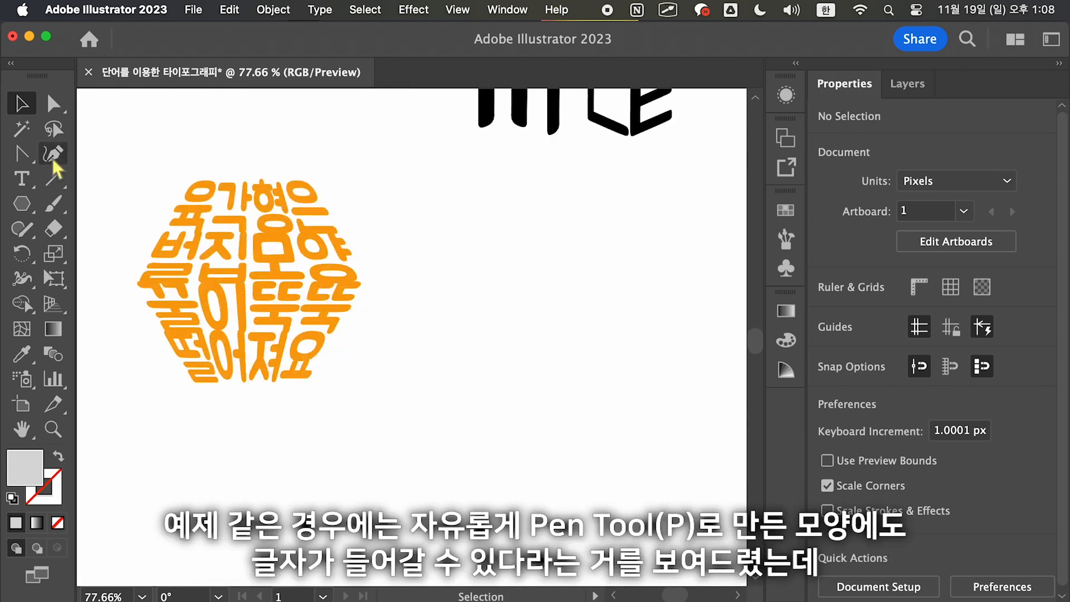
Draw a closed fish shape with a curved body and triangular tail beside the orange hexagon using the Pen tool
{"action": "key", "text": "p"}
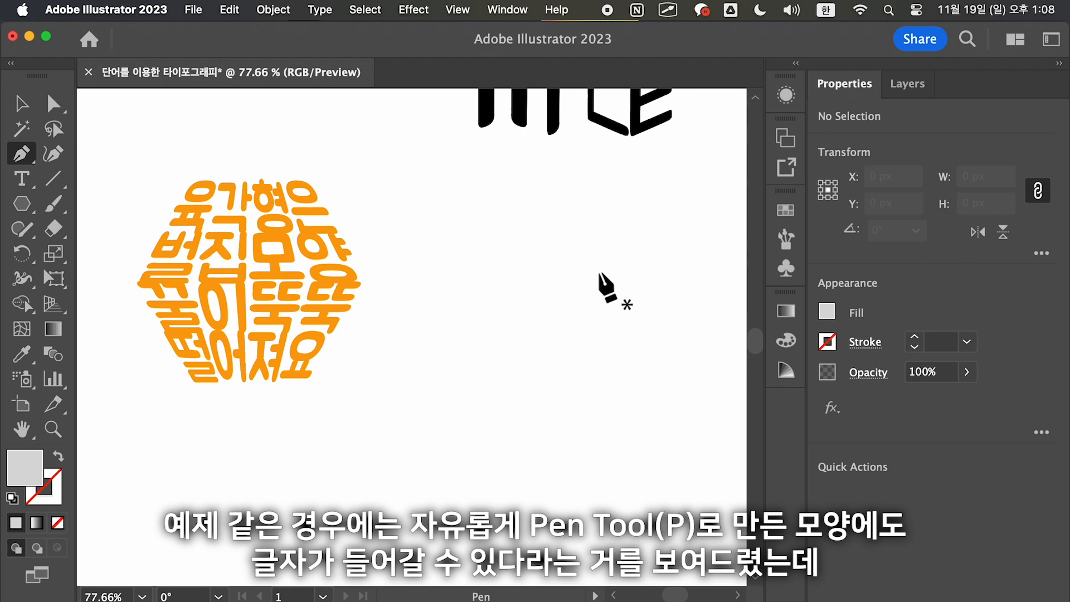
{"action": "left_click", "coordinate": [602, 274]}
{"action": "left_click_drag", "start_coordinate": [515, 228], "coordinate": [467, 228]}
{"action": "left_click", "coordinate": [429, 274]}
{"action": "left_click_drag", "start_coordinate": [503, 317], "coordinate": [546, 317]}
{"action": "left_click", "coordinate": [602, 287]}
{"action": "left_click", "coordinate": [638, 318]}
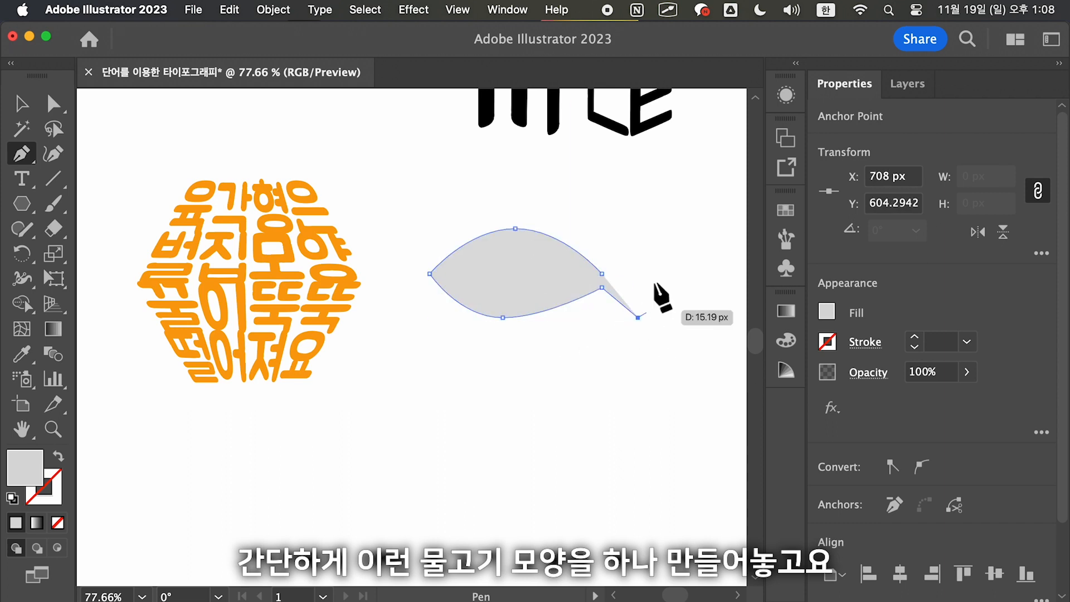
{"action": "left_click", "coordinate": [638, 245]}
{"action": "left_click", "coordinate": [602, 274]}
Add the single-line text 물고기뻐끔 and position it over the fish shape
{"action": "key", "text": "t"}
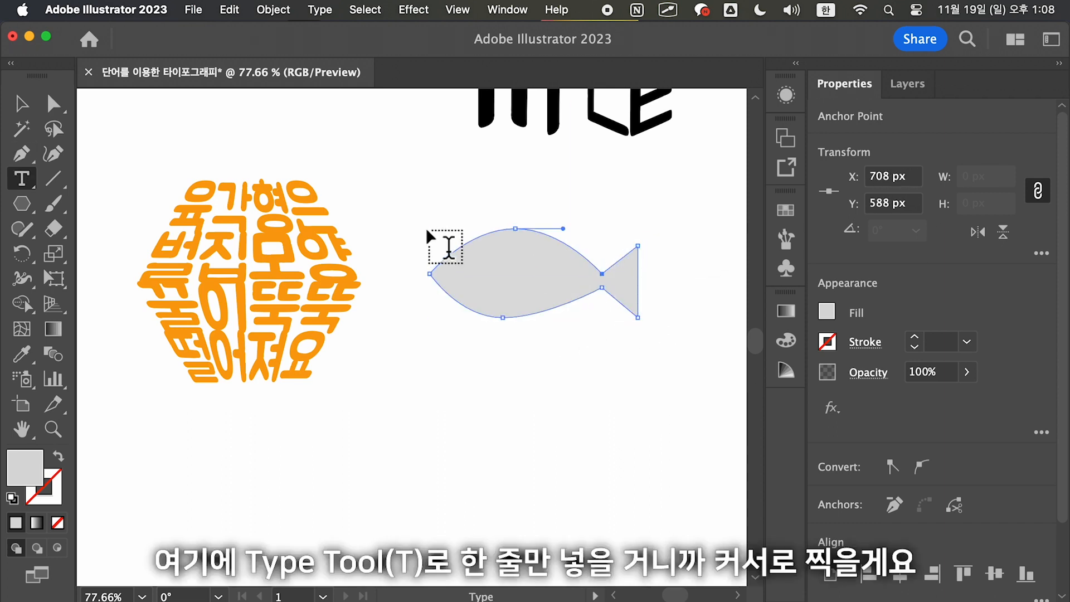
{"action": "left_click", "coordinate": [420, 258]}
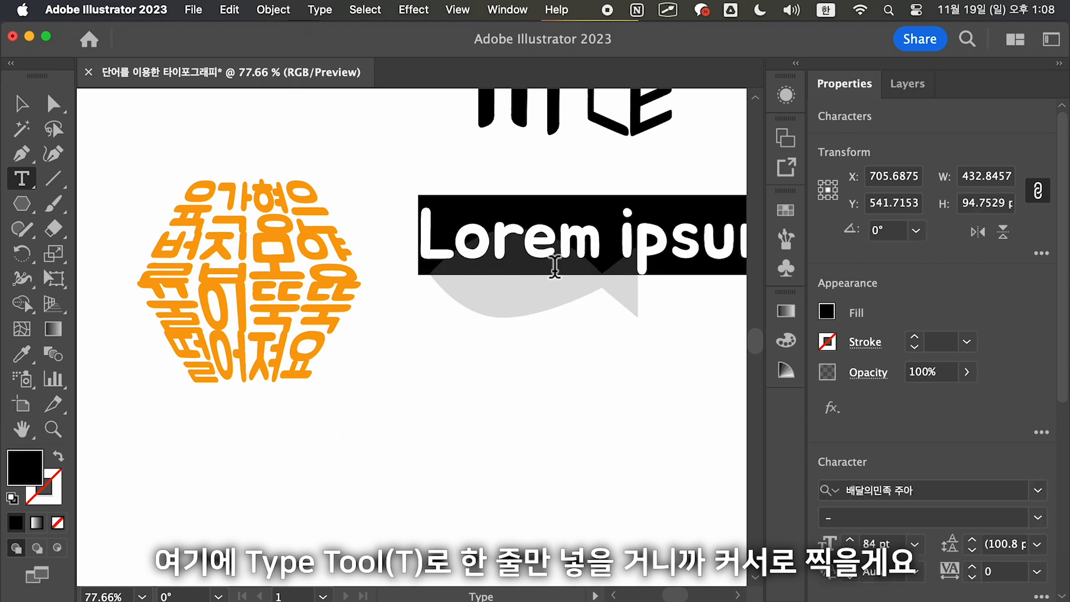
{"action": "type", "text": "물고"}
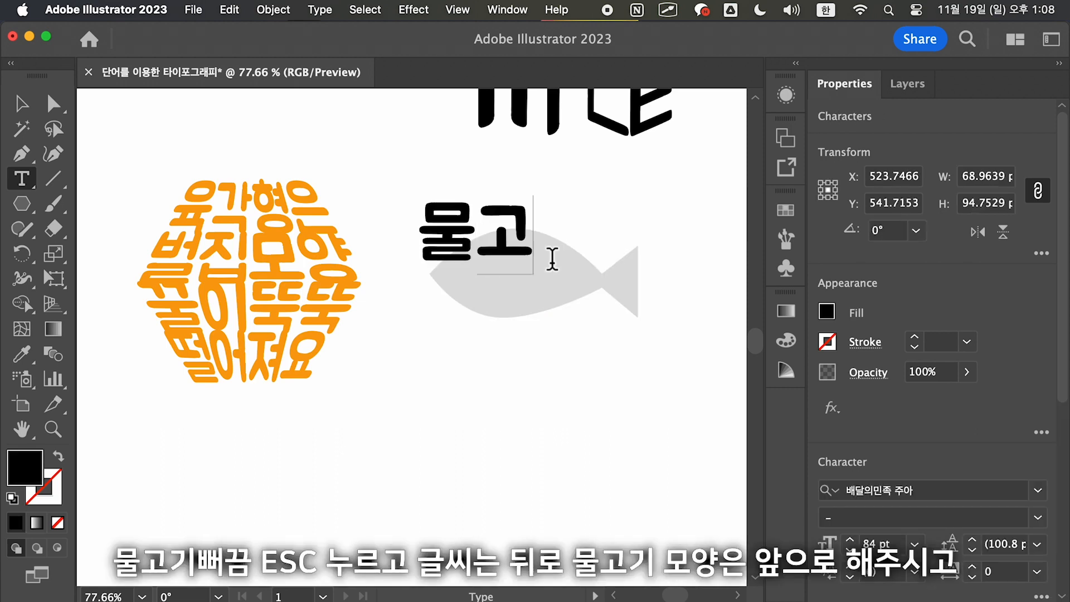
{"action": "type", "text": "기뻐끄ㅁ"}
{"action": "key", "text": "Escape"}
{"action": "left_click_drag", "start_coordinate": [606, 238], "coordinate": [589, 281]}
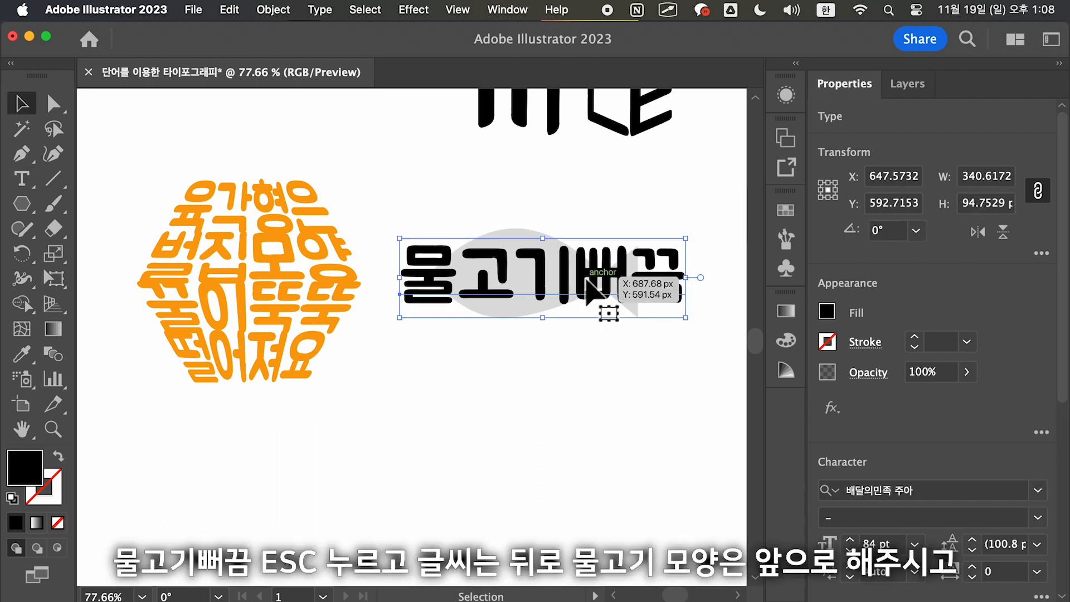
Send 물고기뻐끔 behind the fish shape, distort it with Envelope Distort, Make with Top Object, and deselect it
{"action": "key", "text": "shift+super+["}
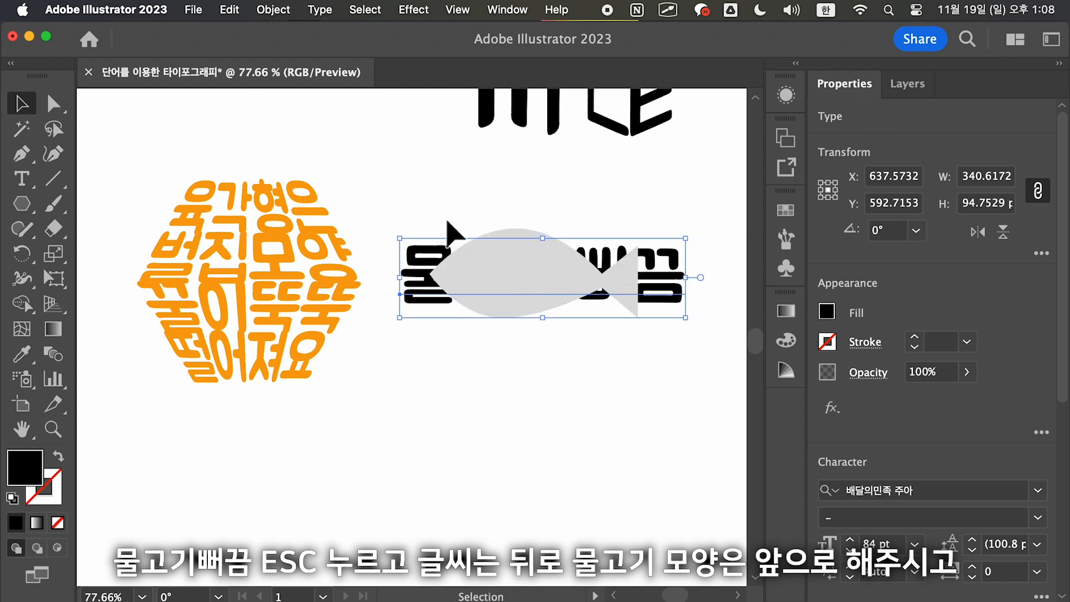
{"action": "left_click", "coordinate": [474, 270]}
{"action": "left_click_drag", "start_coordinate": [408, 200], "coordinate": [657, 366]}
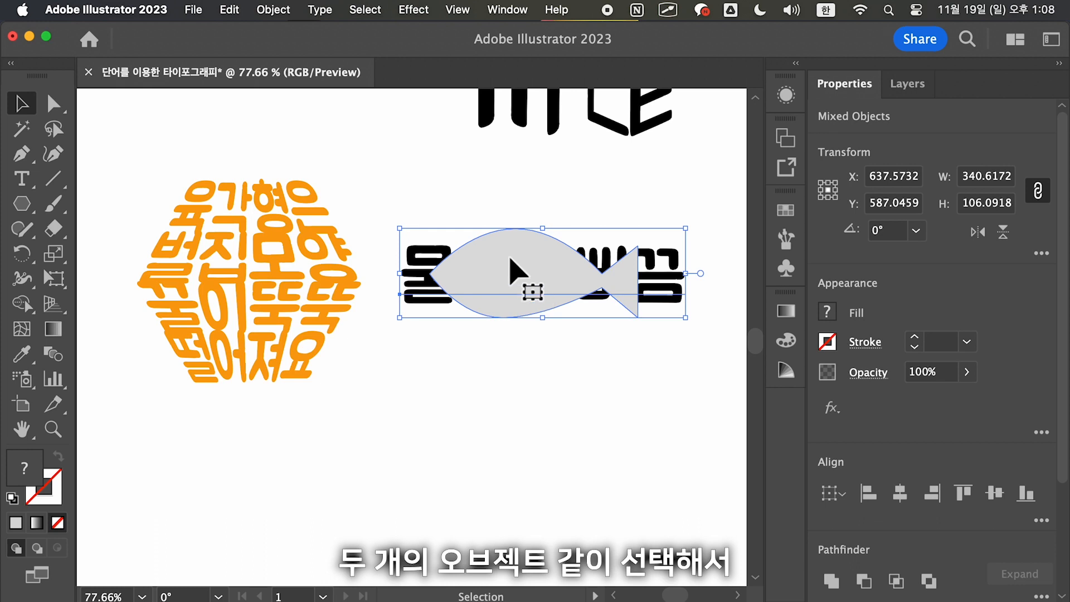
{"action": "left_click", "coordinate": [267, 9]}
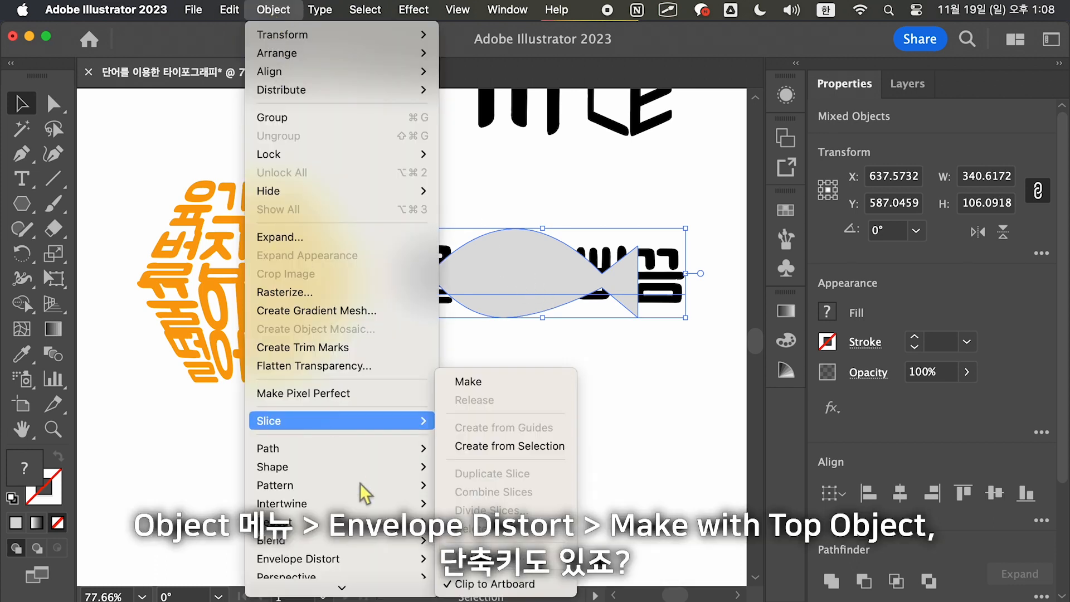
{"action": "mouse_move", "coordinate": [375, 560]}
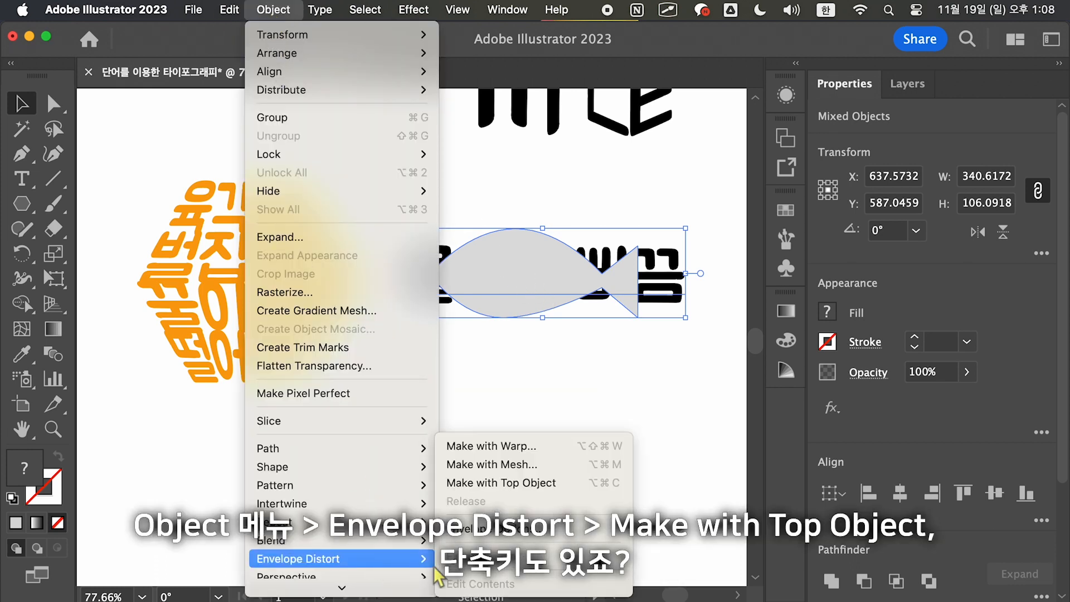
{"action": "left_click", "coordinate": [544, 489]}
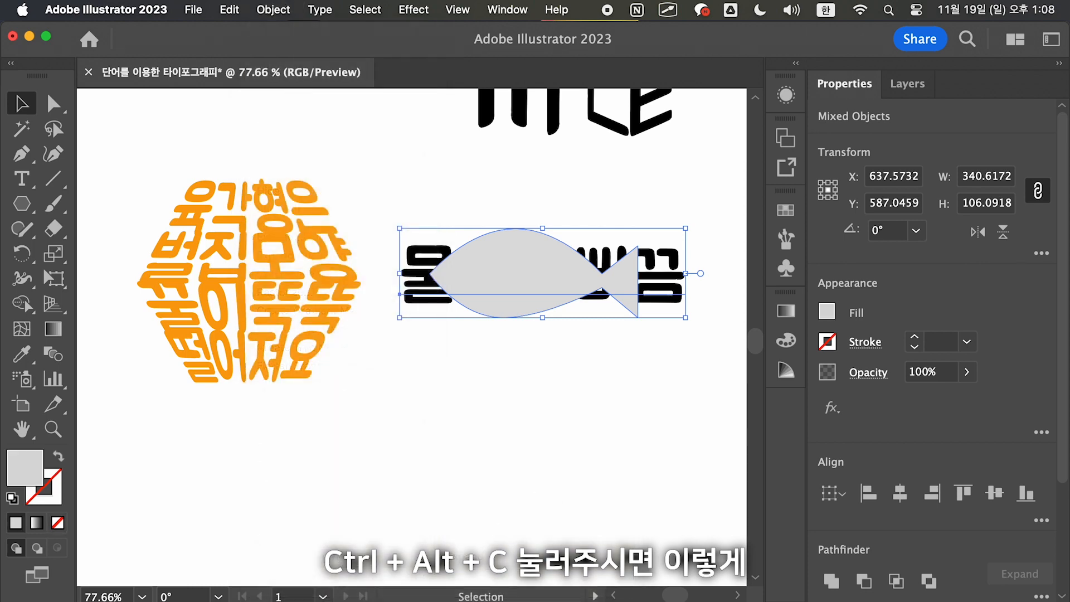
{"action": "left_click", "coordinate": [626, 401]}
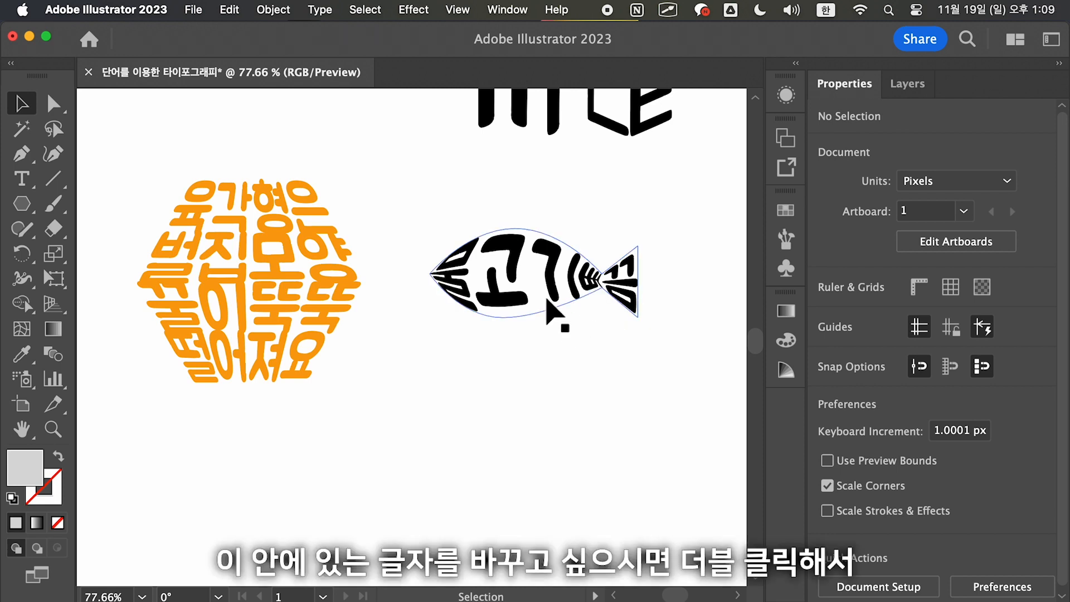
Enter the fish envelope's isolation mode, change the fill of all the 물고기뻐끔 text to blue, and leave isolation mode
{"action": "double_click", "coordinate": [505, 290]}
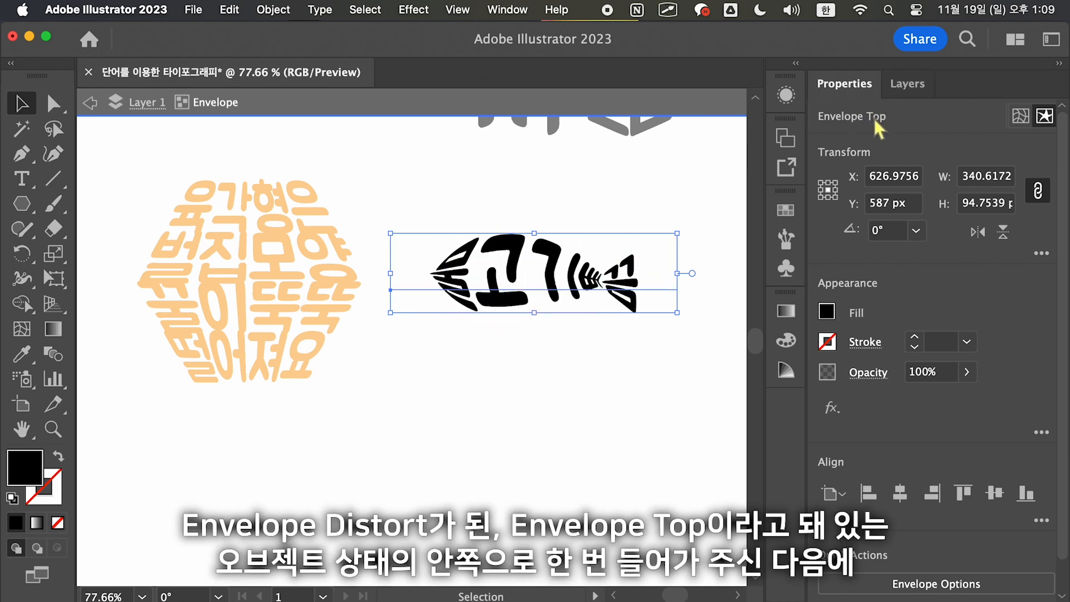
{"action": "double_click", "coordinate": [529, 273]}
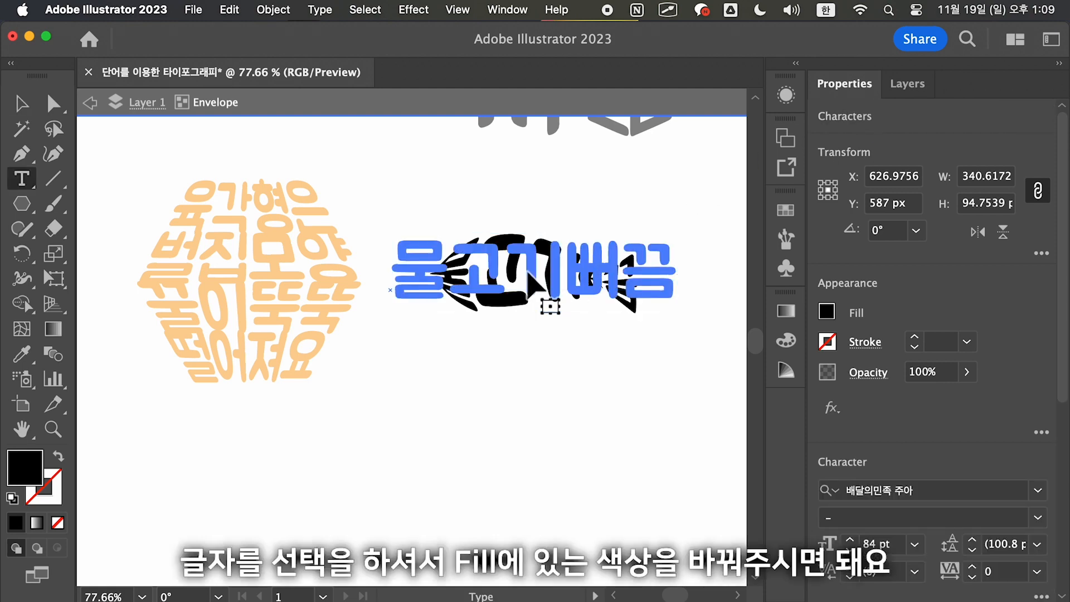
{"action": "double_click", "coordinate": [528, 270]}
{"action": "left_click", "coordinate": [827, 312]}
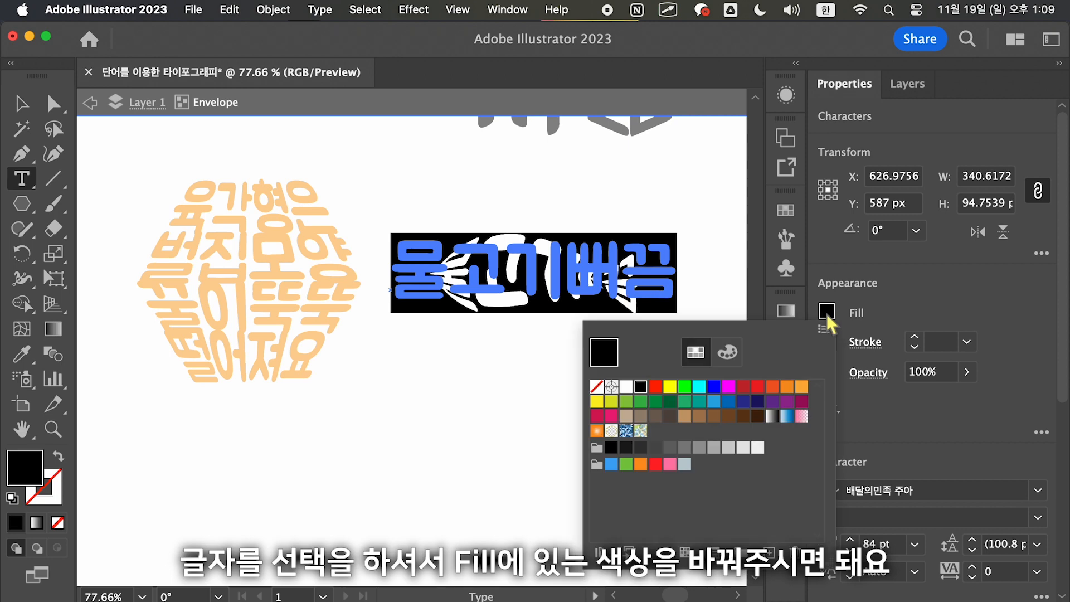
{"action": "left_click", "coordinate": [714, 401]}
{"action": "key", "text": "Escape"}
{"action": "key", "text": "Escape"}
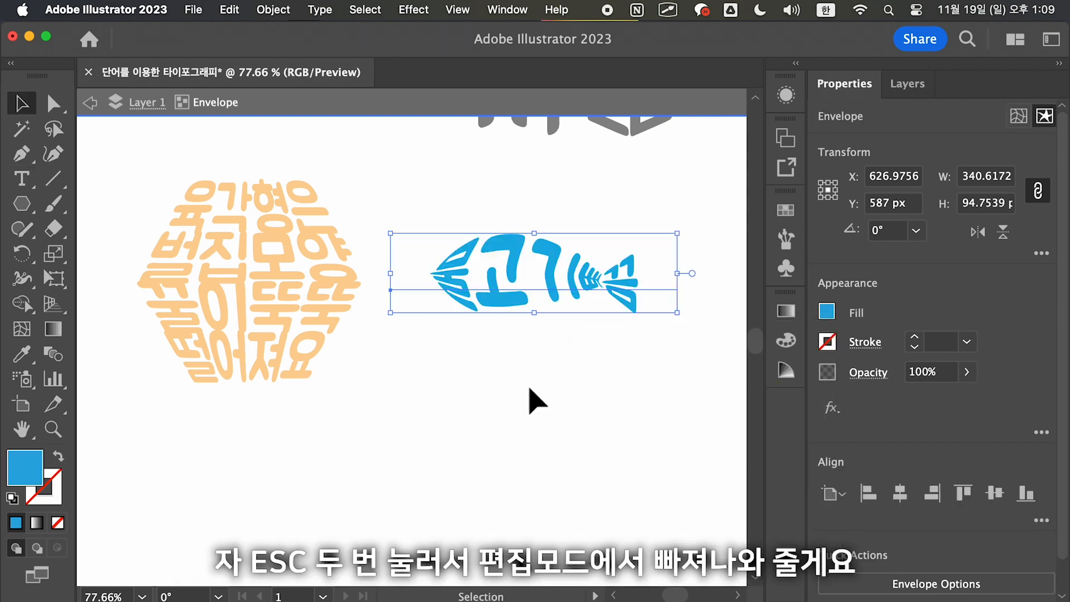
{"action": "left_click", "coordinate": [536, 401]}
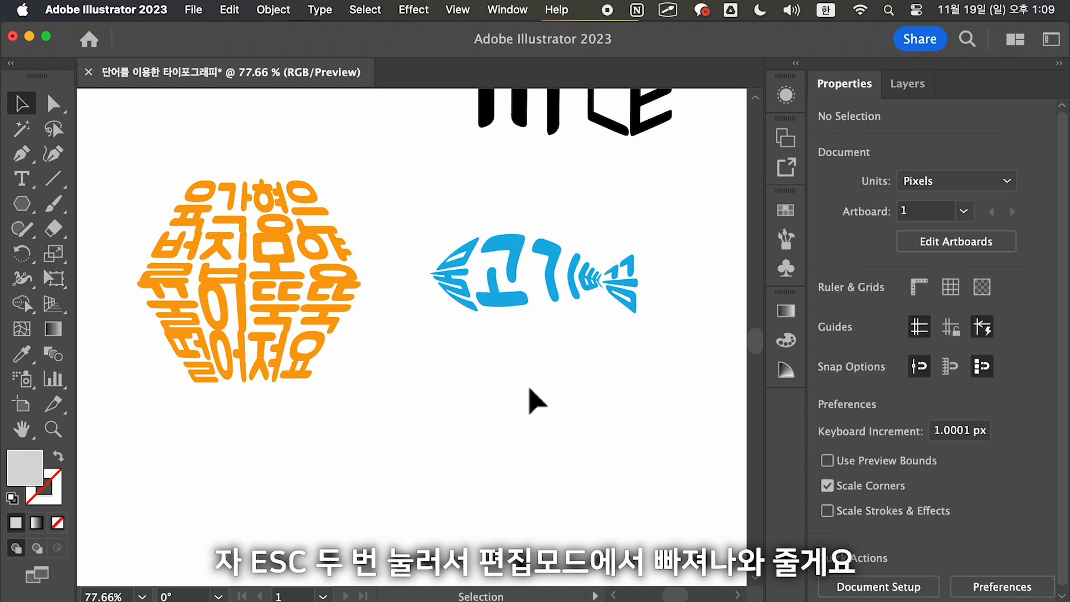